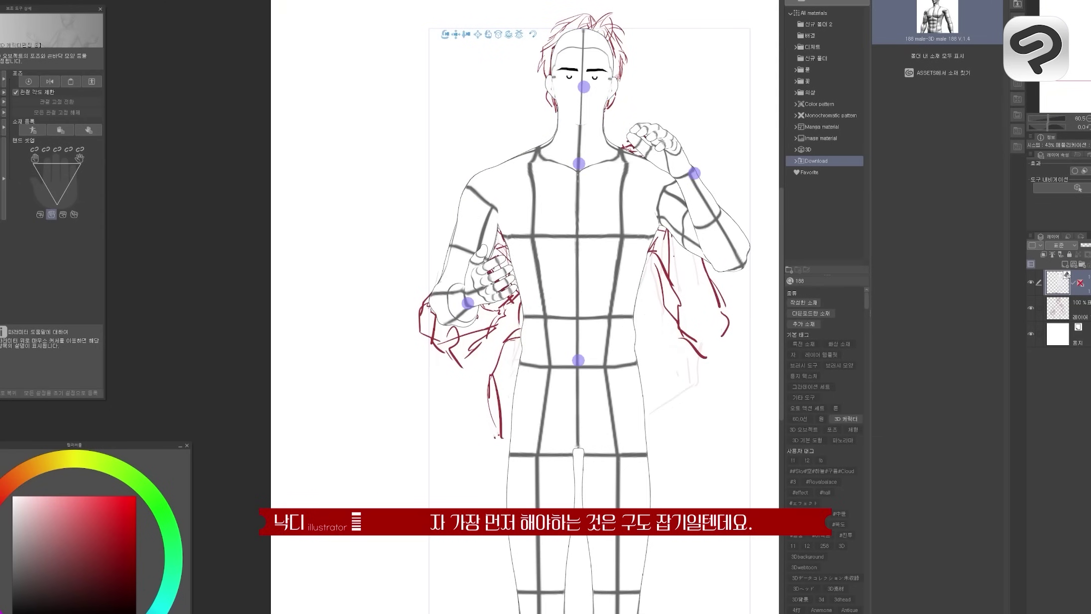
Tilt the 3D figure's head slightly to one side and turn on its light-source shading.
scroll(604, 144, up, 5)
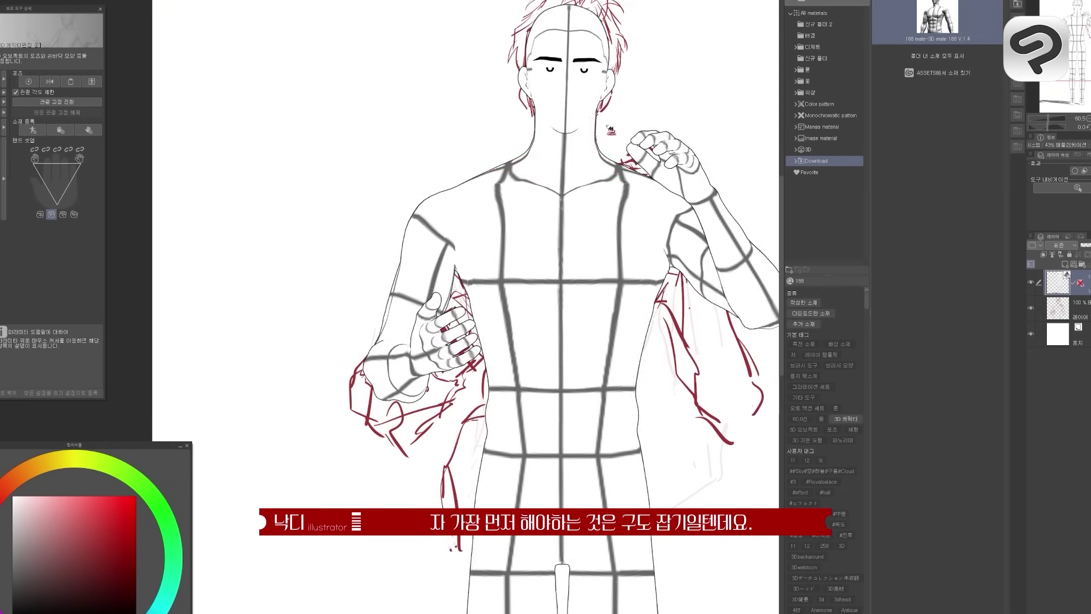
click(502, 330)
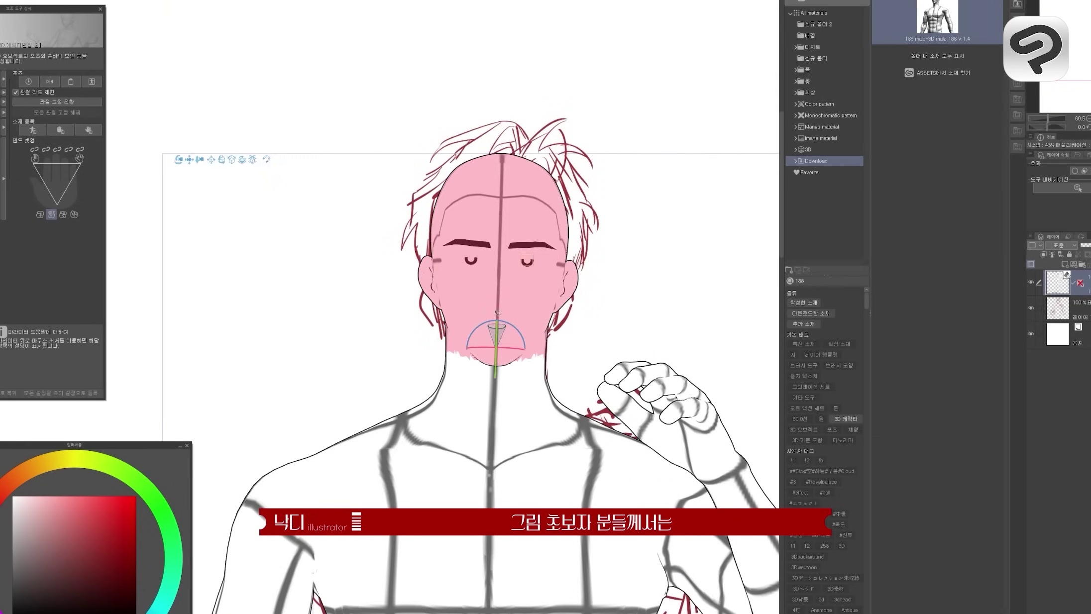
drag(501, 330, 510, 314)
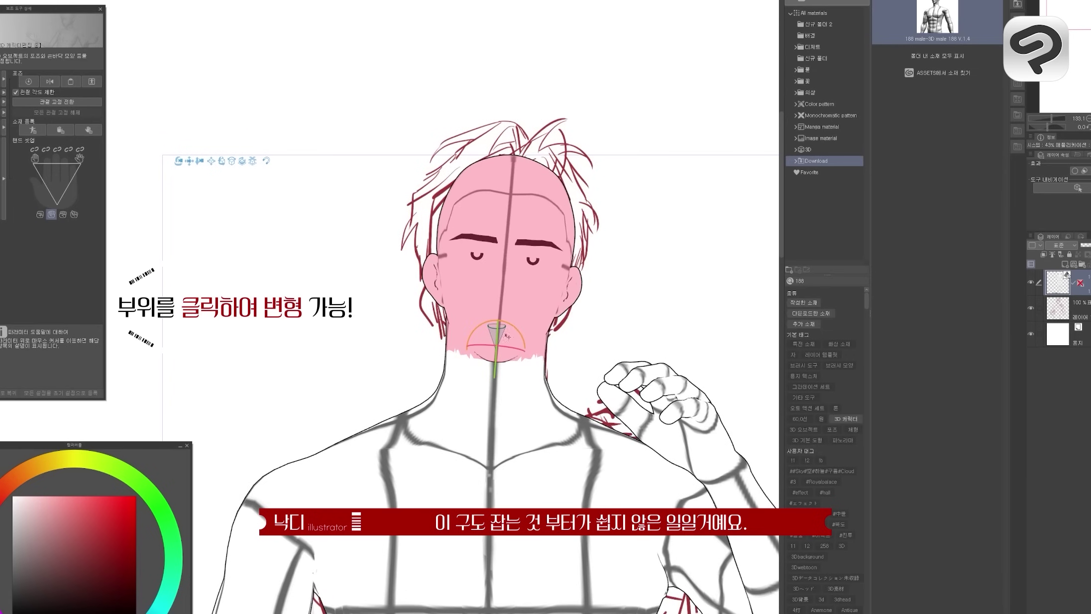
click(16, 74)
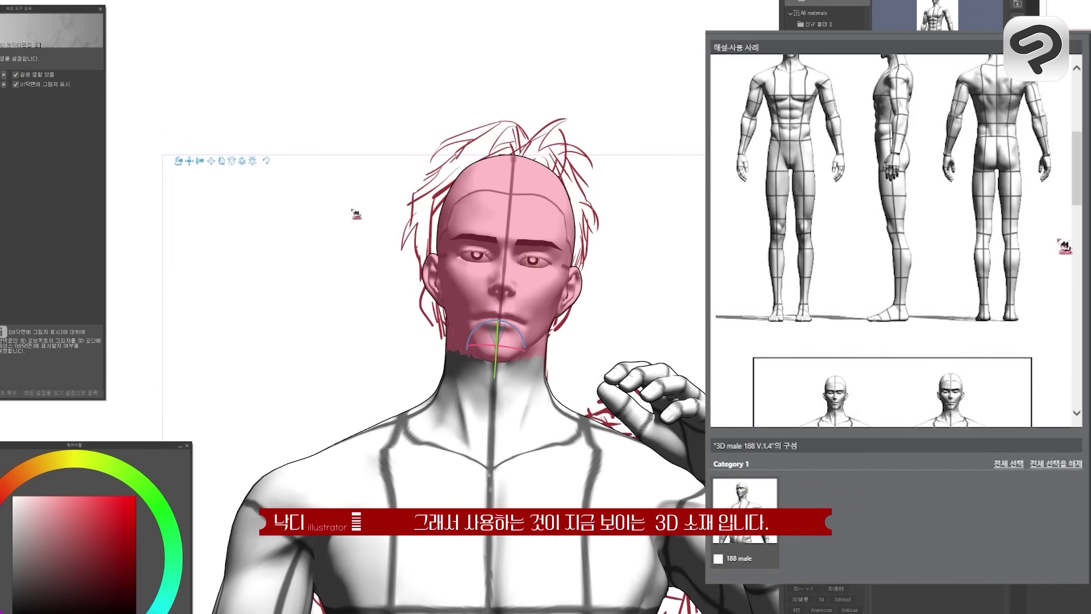
scroll(1065, 245, down, 10)
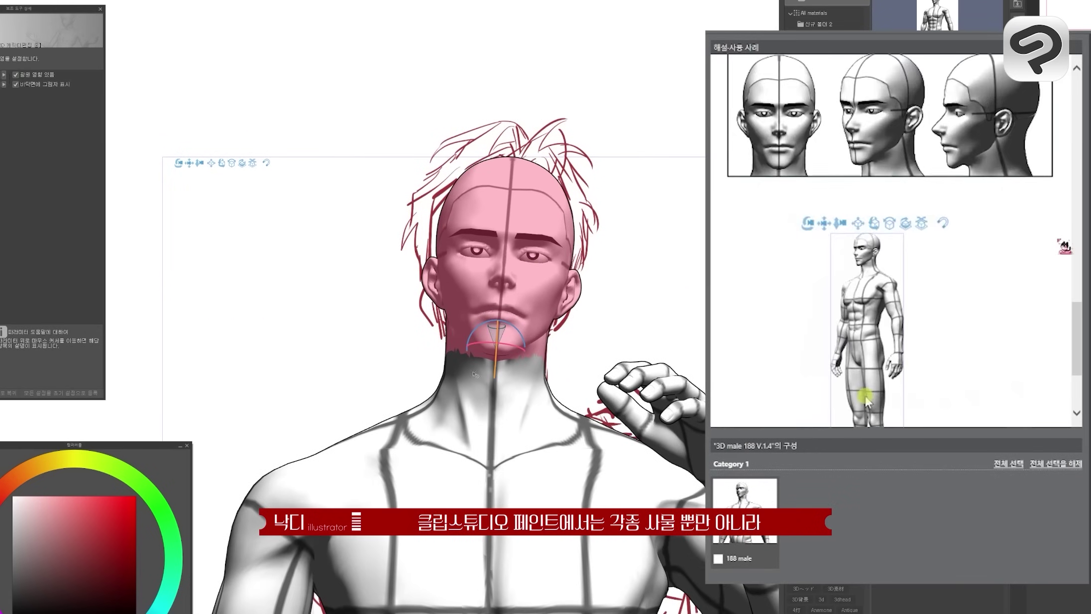
Pose the 3D figure's legs in a walking stance with one foot in front of the other.
click(581, 238)
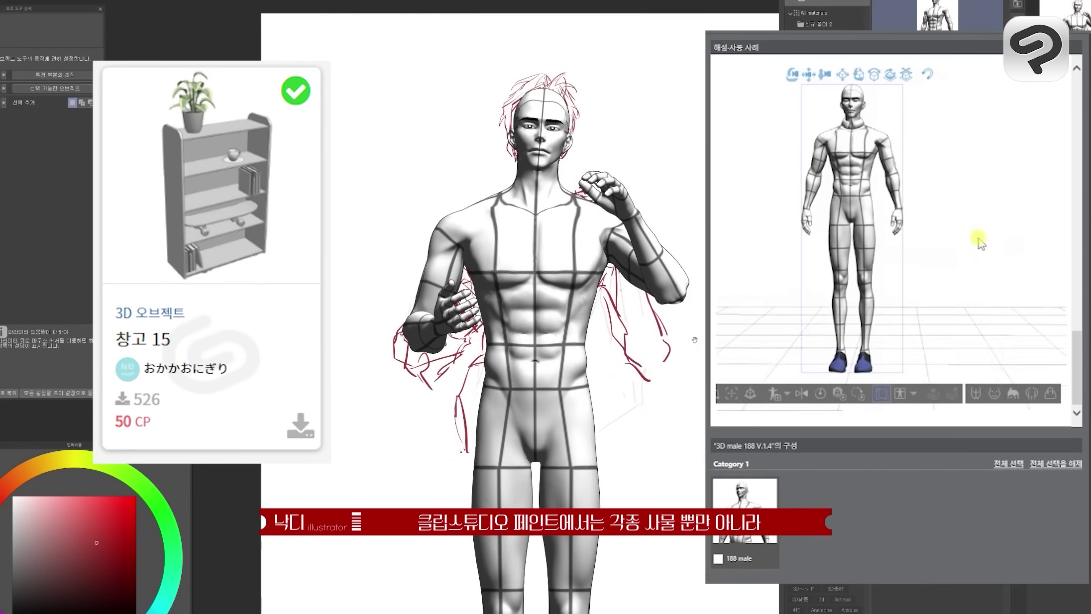
click(627, 259)
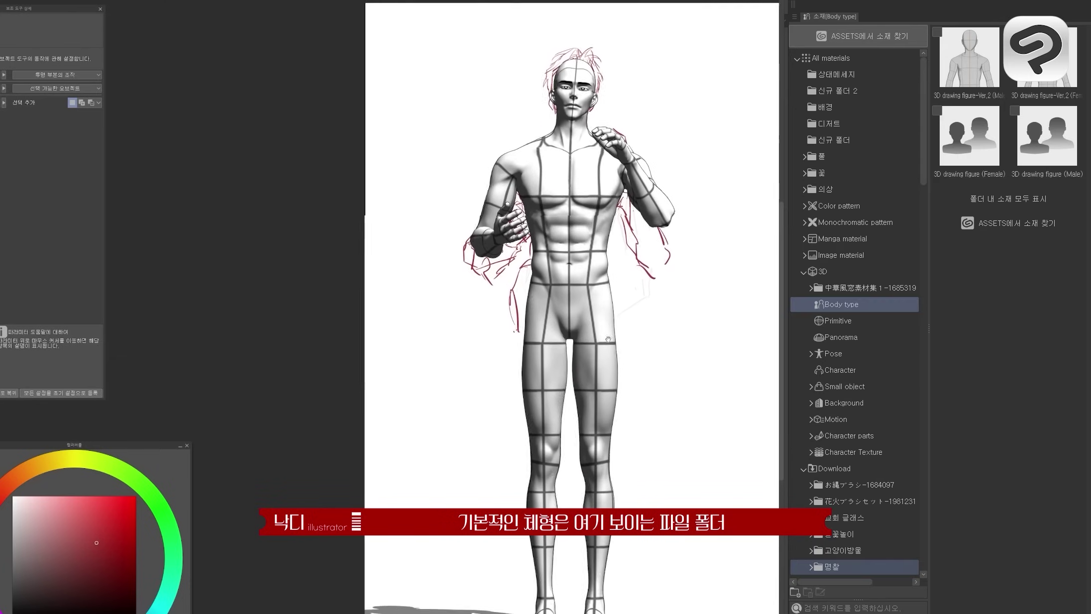
click(607, 339)
click(548, 373)
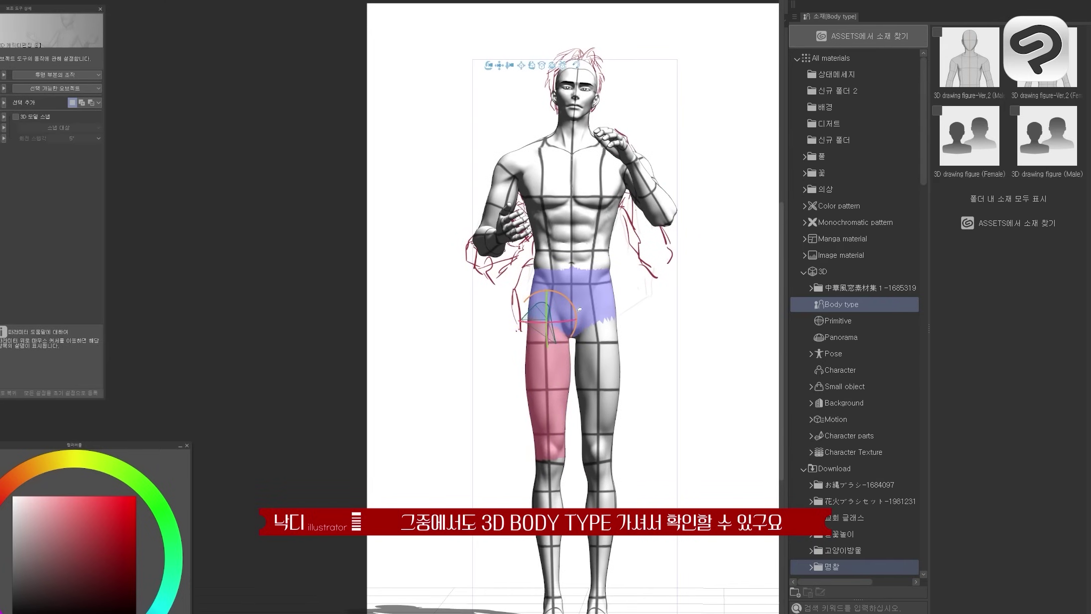
click(598, 329)
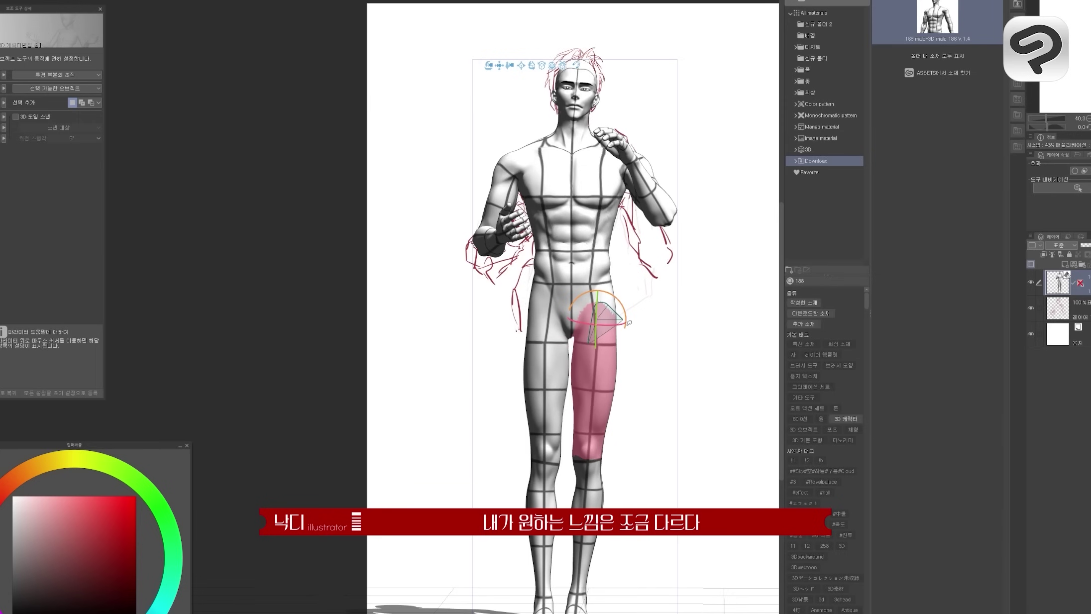
click(551, 362)
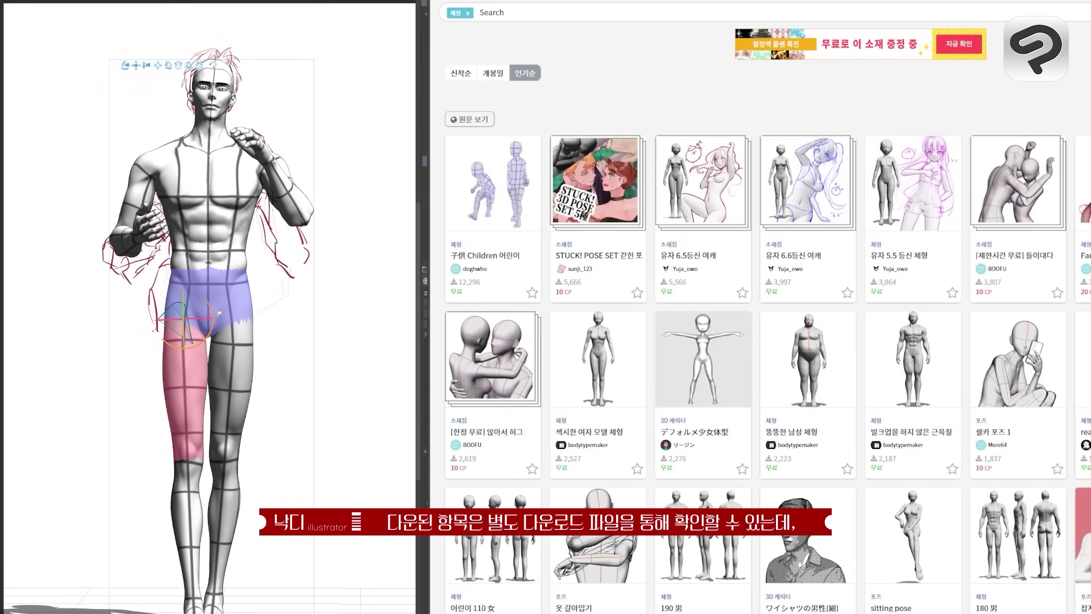
click(224, 460)
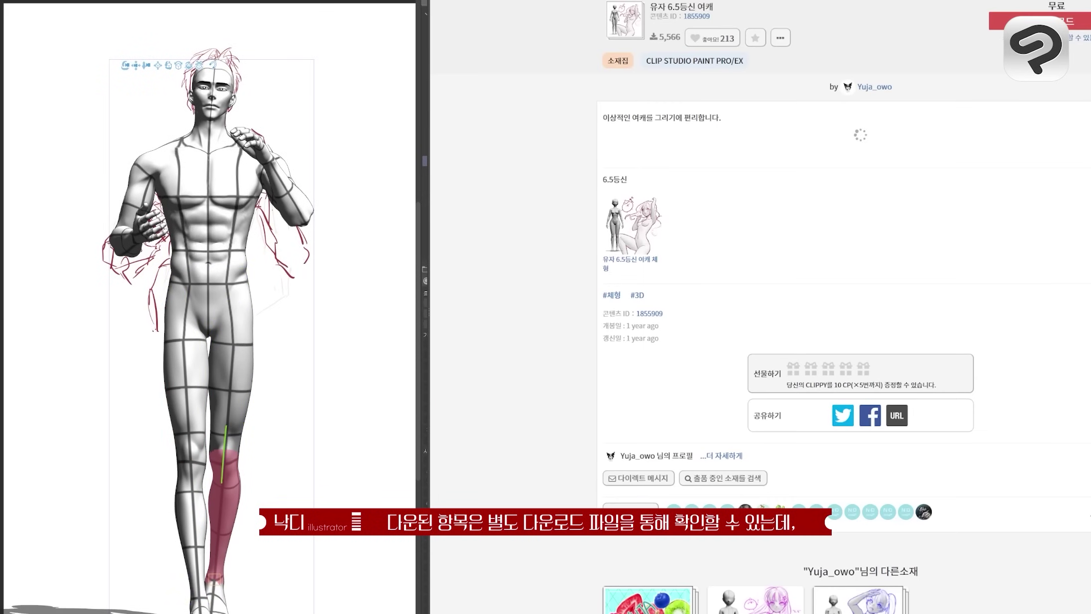
click(198, 594)
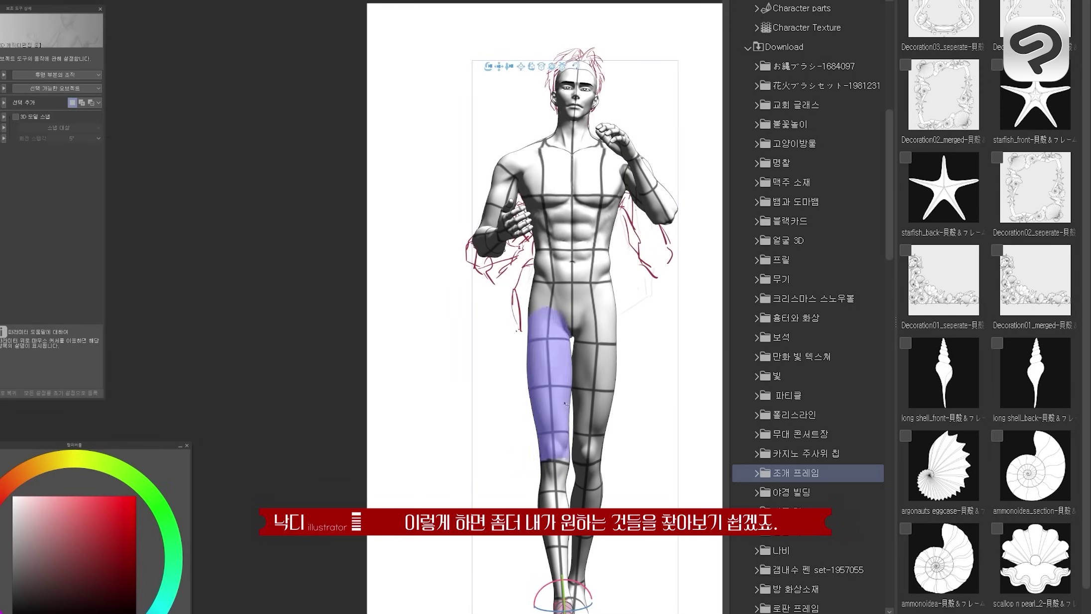
Reposition the 3D figure's raised arm by moving its hand and rotating the upper arm and forearm.
click(664, 211)
drag(665, 210, 660, 212)
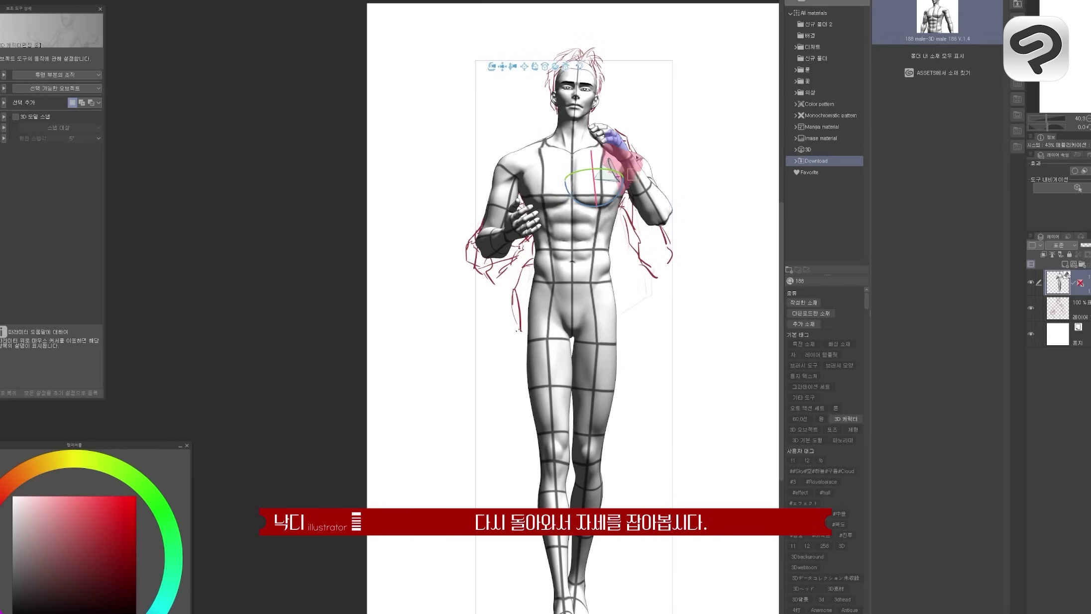
click(595, 180)
drag(608, 118, 605, 100)
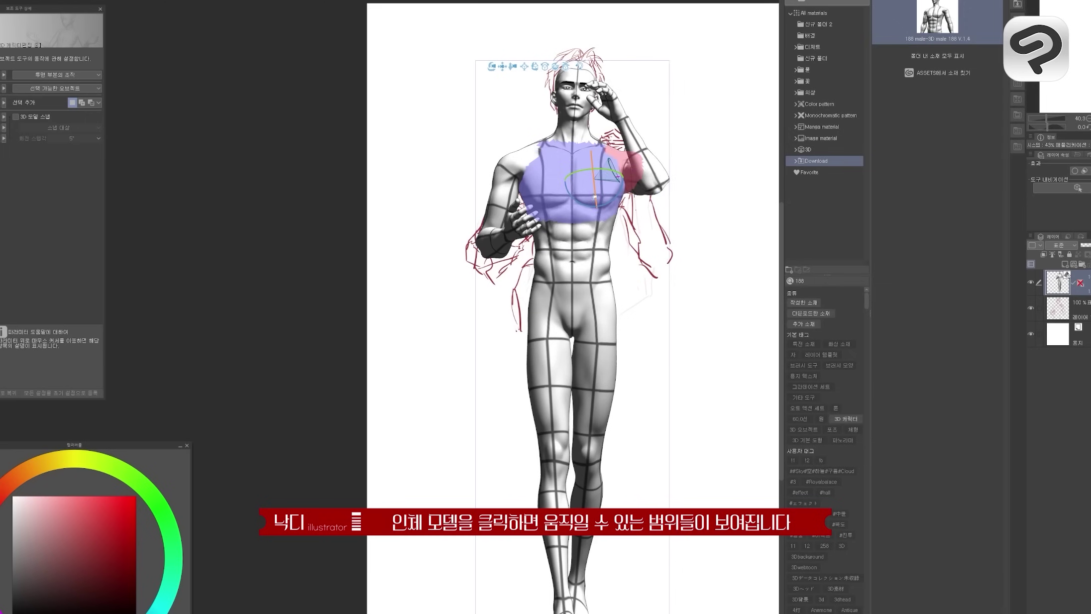
click(639, 175)
drag(636, 238, 633, 278)
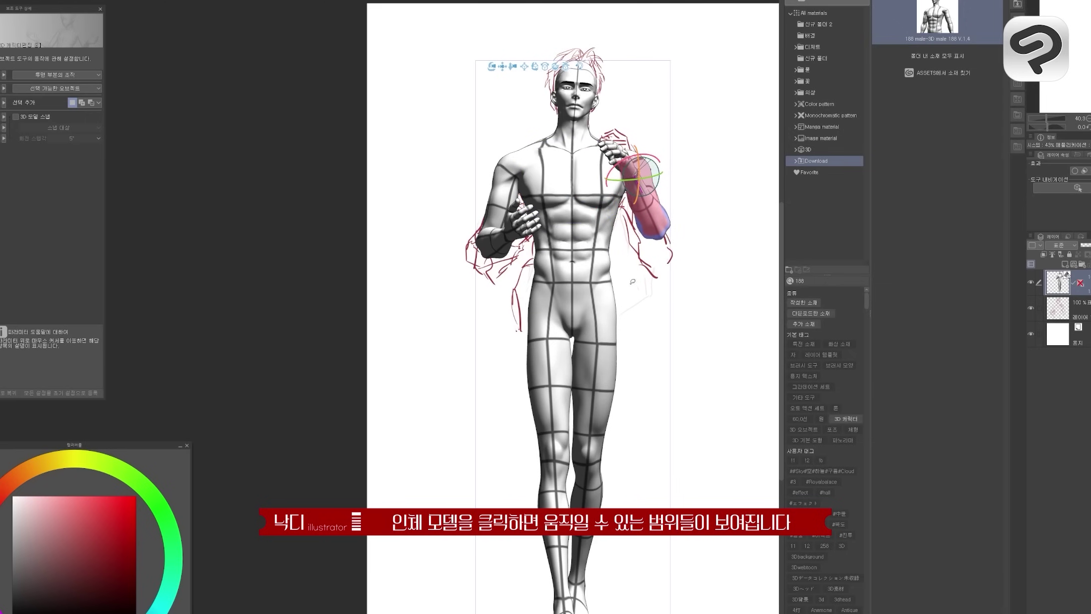
drag(630, 188, 494, 107)
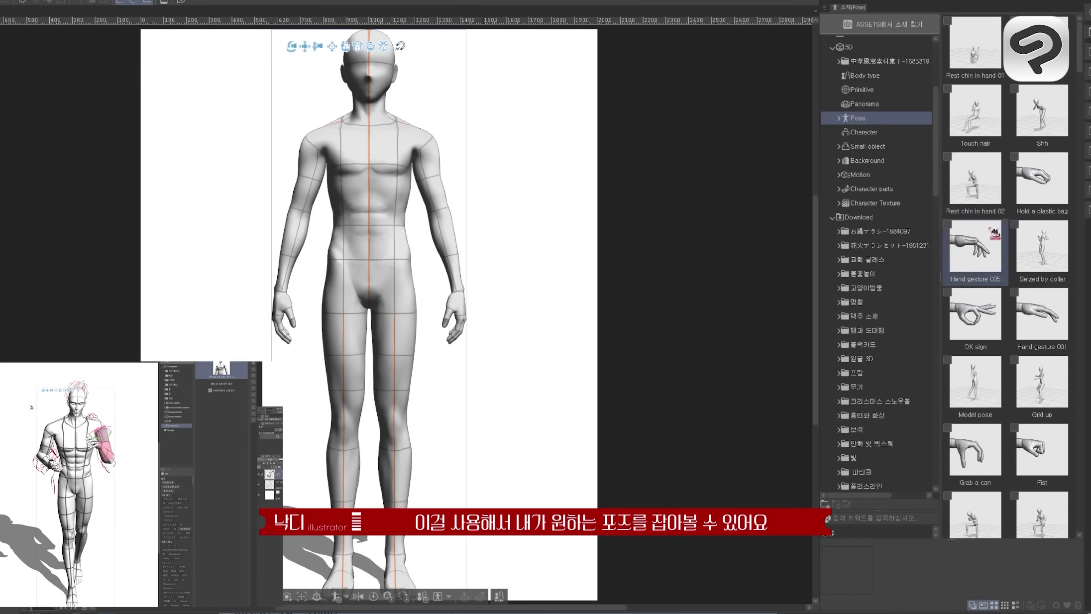
Apply ready-made pose materials to the blank 3D drawing figure one after another, including Straight left and Erase blackboard.
drag(976, 117, 372, 228)
drag(975, 47, 498, 319)
drag(1011, 395, 555, 423)
scroll(976, 298, down, 4)
drag(976, 249, 434, 298)
drag(1043, 314, 358, 287)
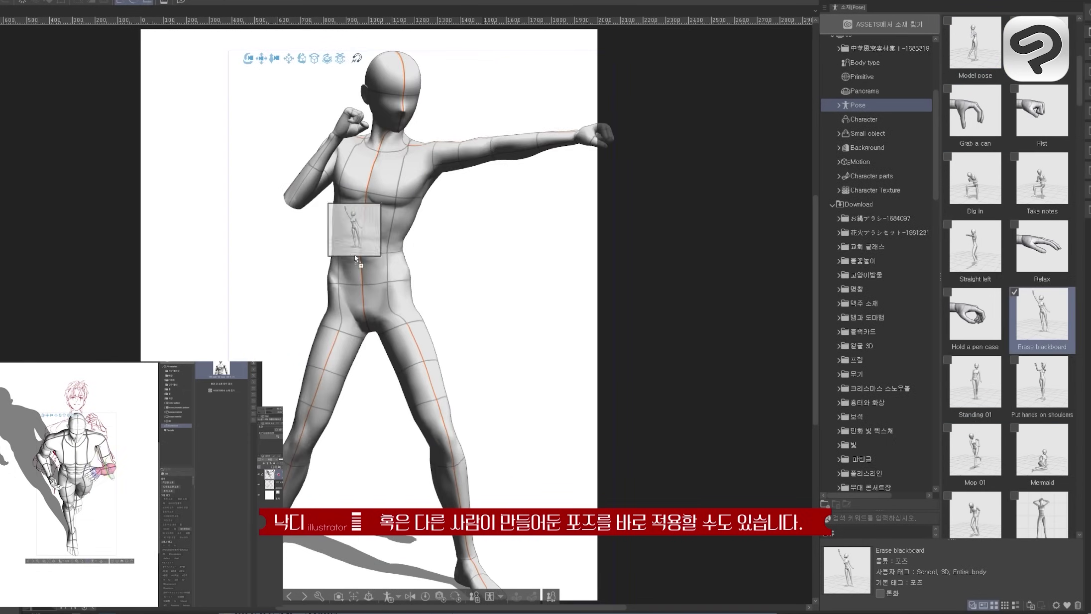
Rotate the camera around the 3D figure to change its viewing angle.
drag(498, 224, 497, 319)
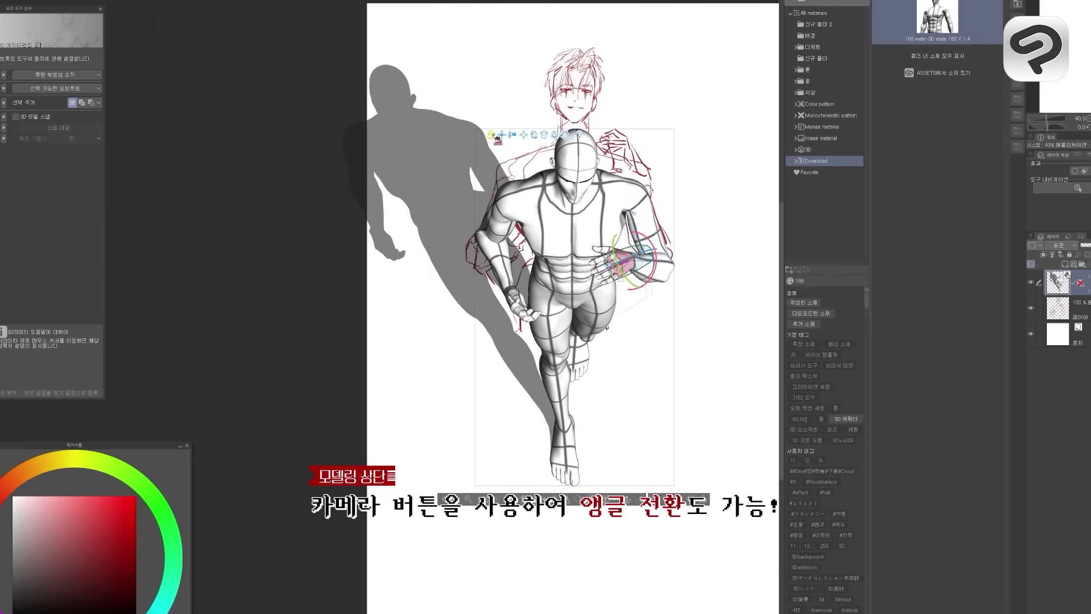
mouse_move(500, 80)
mouse_down()
mouse_move(501, 47)
mouse_move(507, 68)
mouse_up()
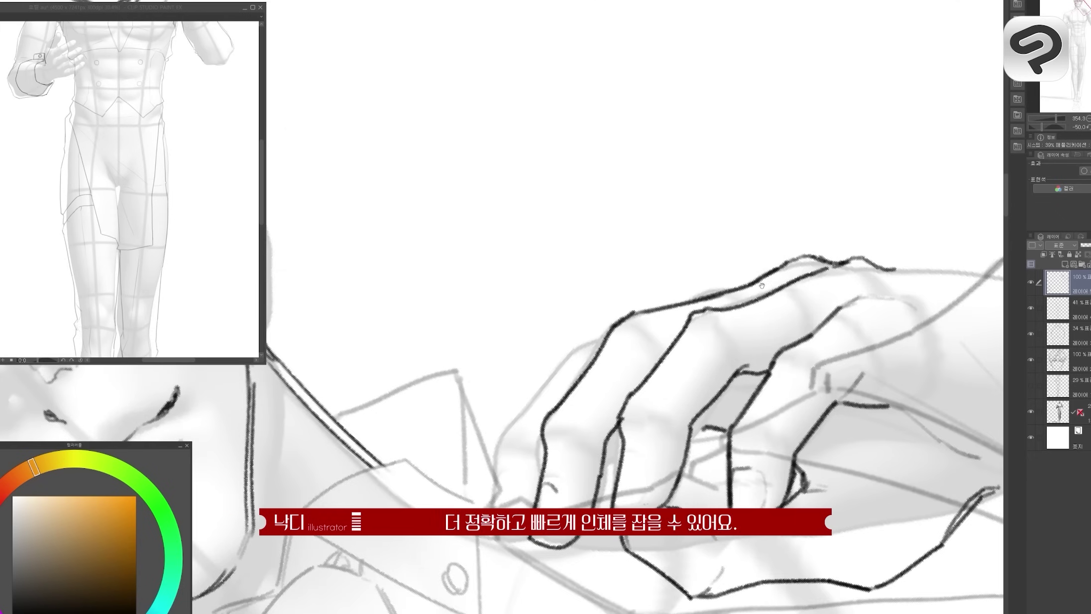
Draw dark outlines of the character's raised and lowered hands, tracing the fingers and thumbs over the faded 3D figure.
drag(762, 286, 796, 312)
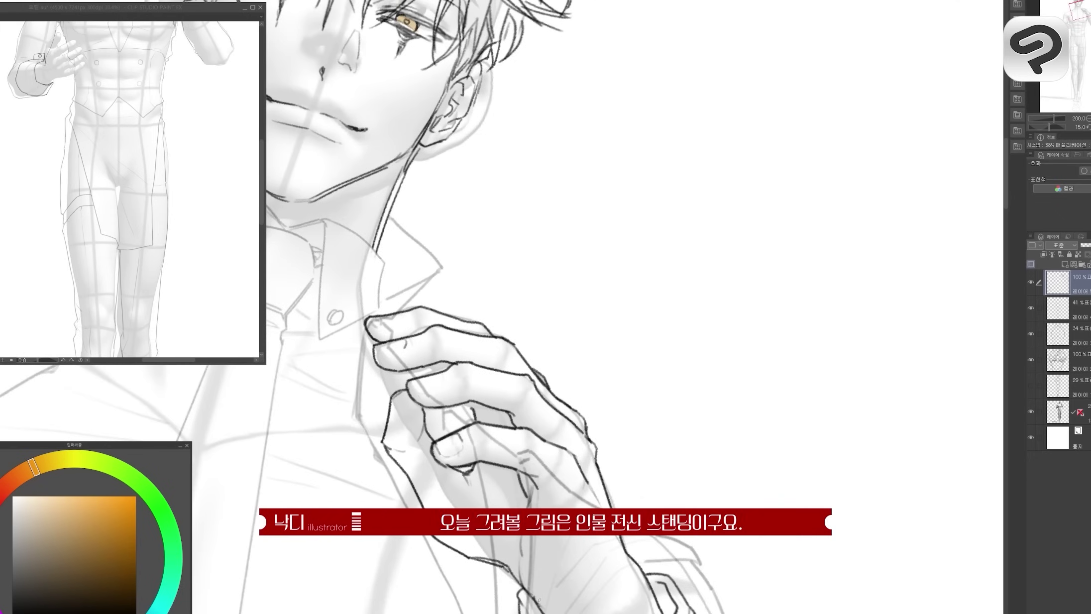
drag(573, 379, 610, 367)
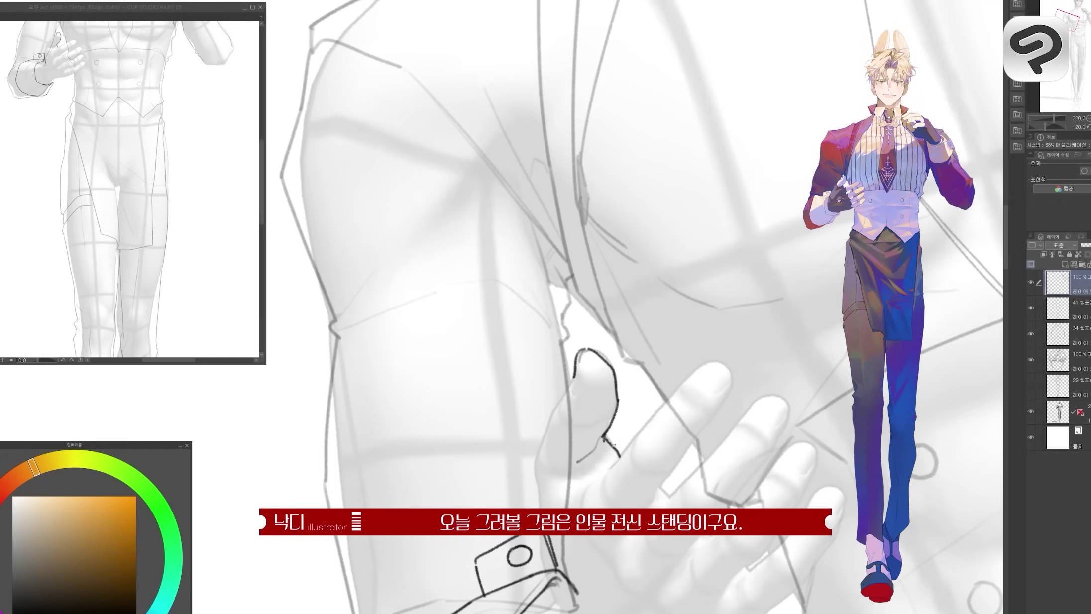
scroll(578, 299, down, 3)
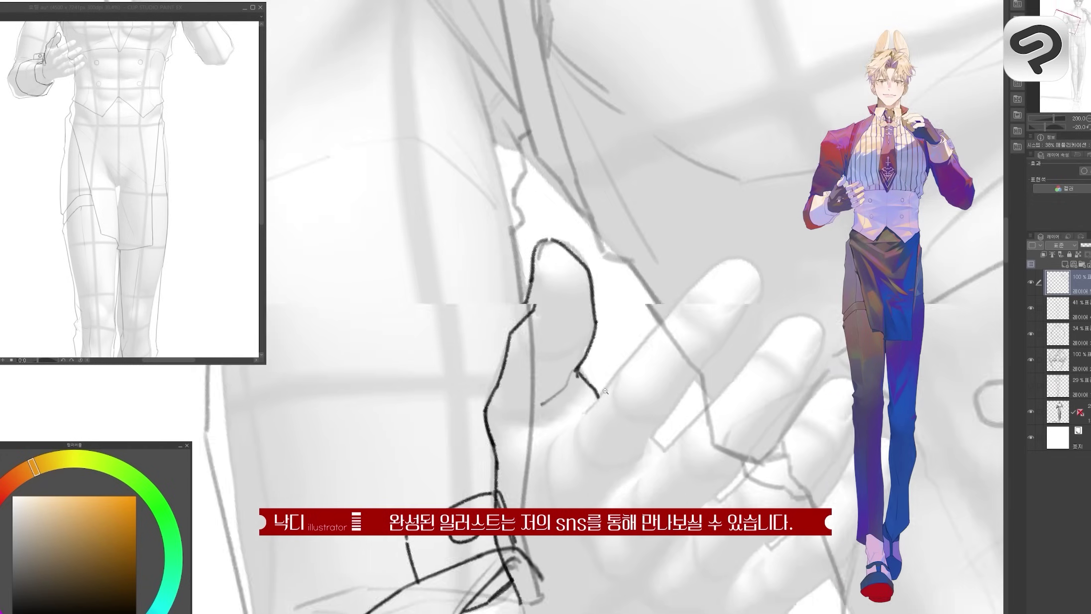
drag(555, 285, 549, 347)
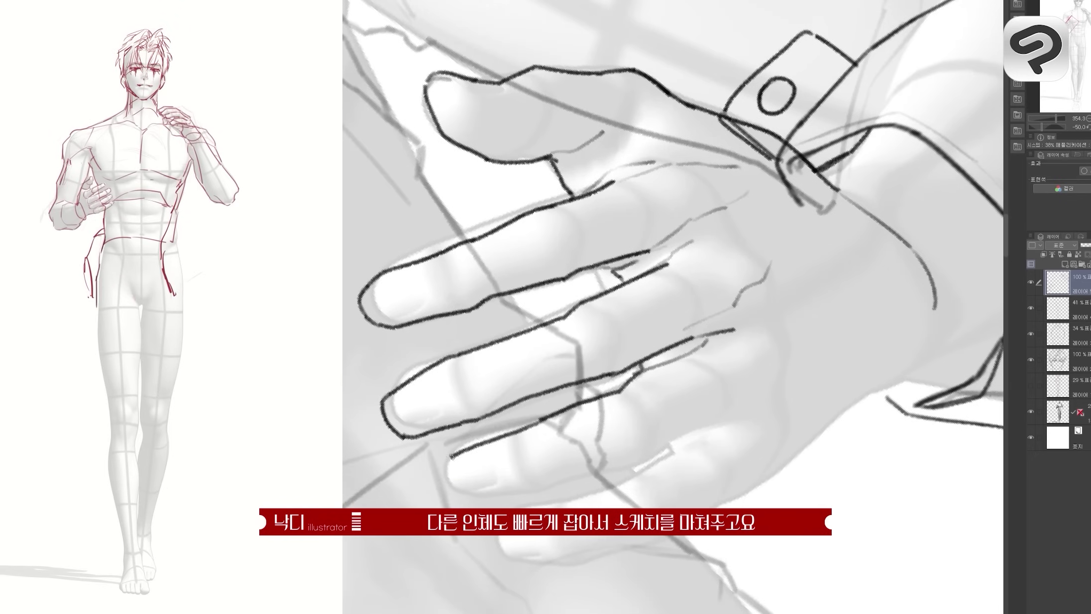
mouse_move(452, 457)
mouse_down()
mouse_move(463, 494)
mouse_move(564, 476)
mouse_up()
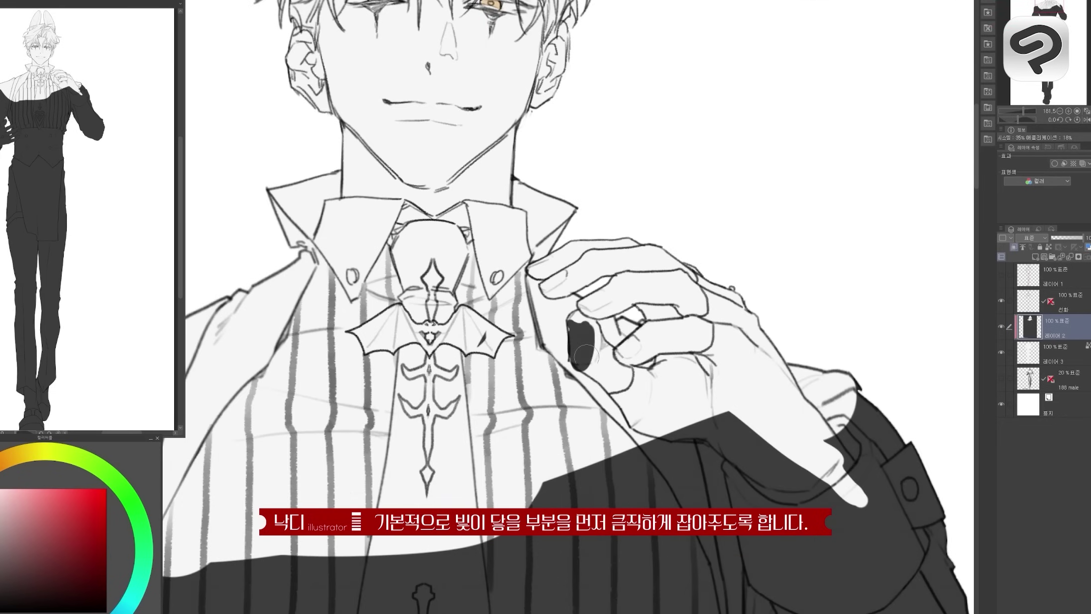
Paint dark shadow over the raised hand's thumb, palm and wrist, and extend it onto the sleeve cuff and its buttoned strap.
drag(585, 356, 777, 448)
scroll(605, 370, down, 1)
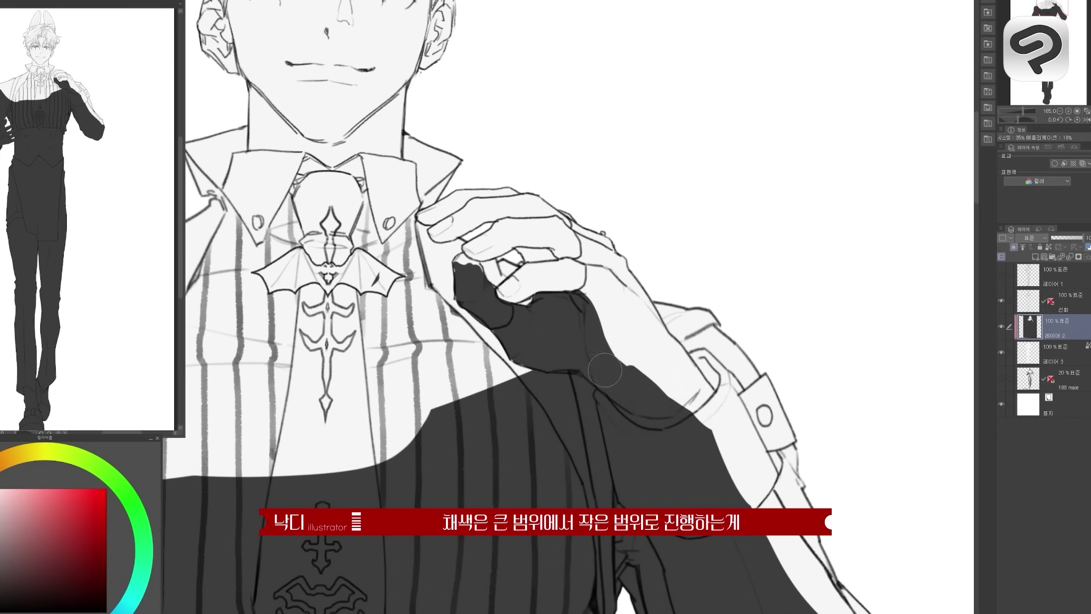
drag(600, 318, 674, 418)
scroll(675, 418, up, 1)
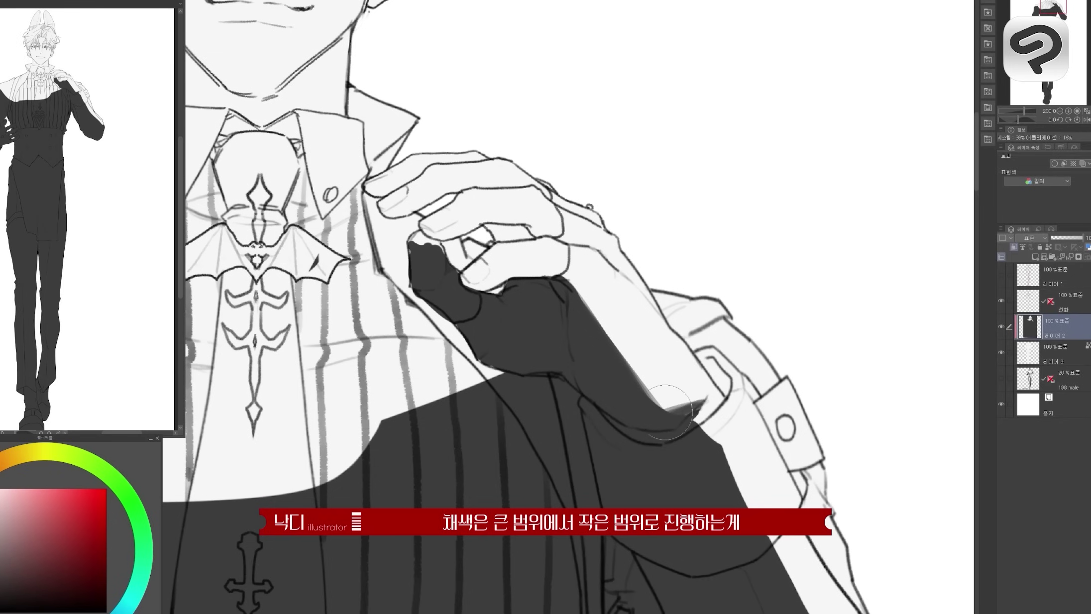
drag(766, 413, 784, 401)
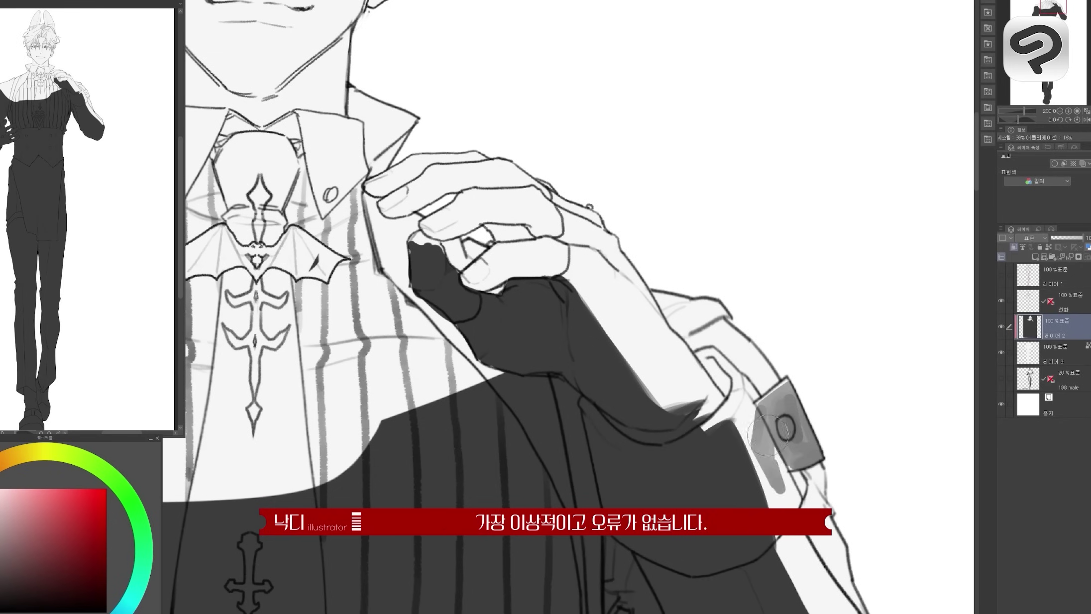
Lighten the overall shadow with a gradient and shade the inside and folds of the raised arm's cuff.
scroll(642, 343, down, 8)
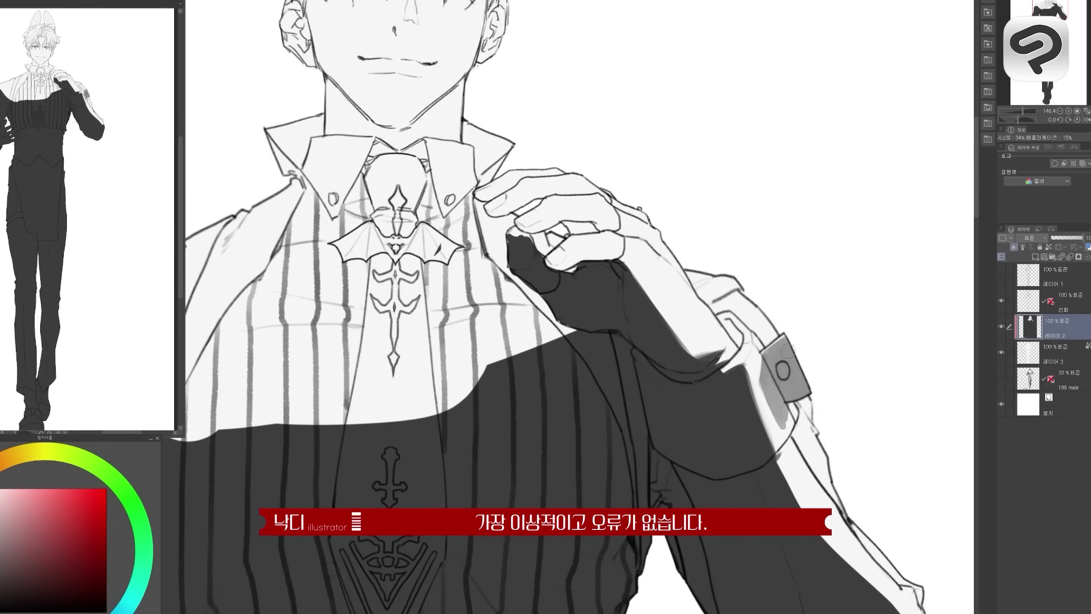
scroll(643, 344, up, 9)
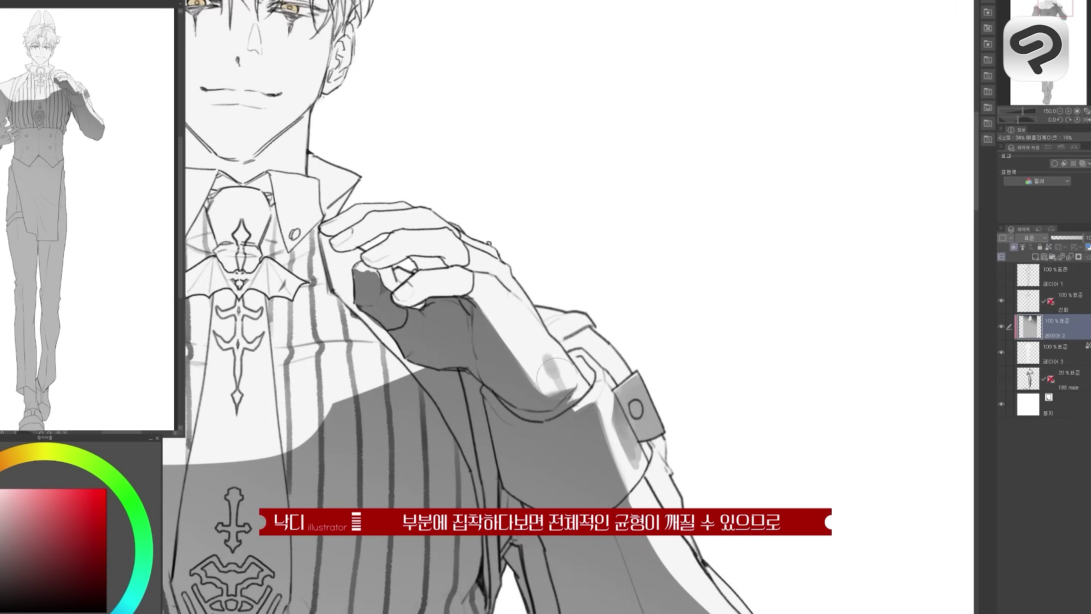
scroll(592, 389, down, 1)
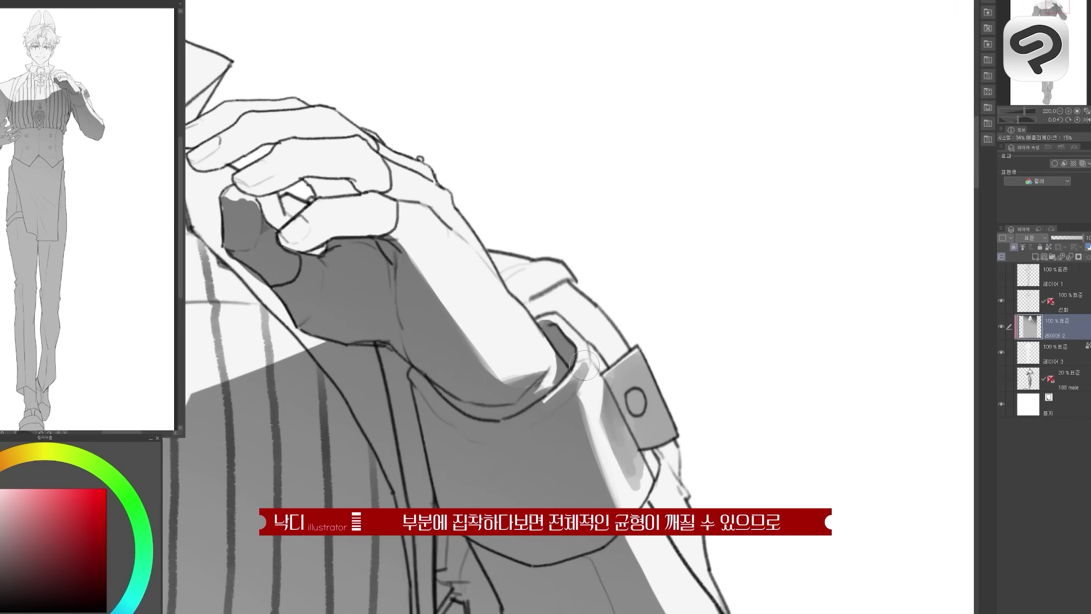
scroll(584, 418, down, 2)
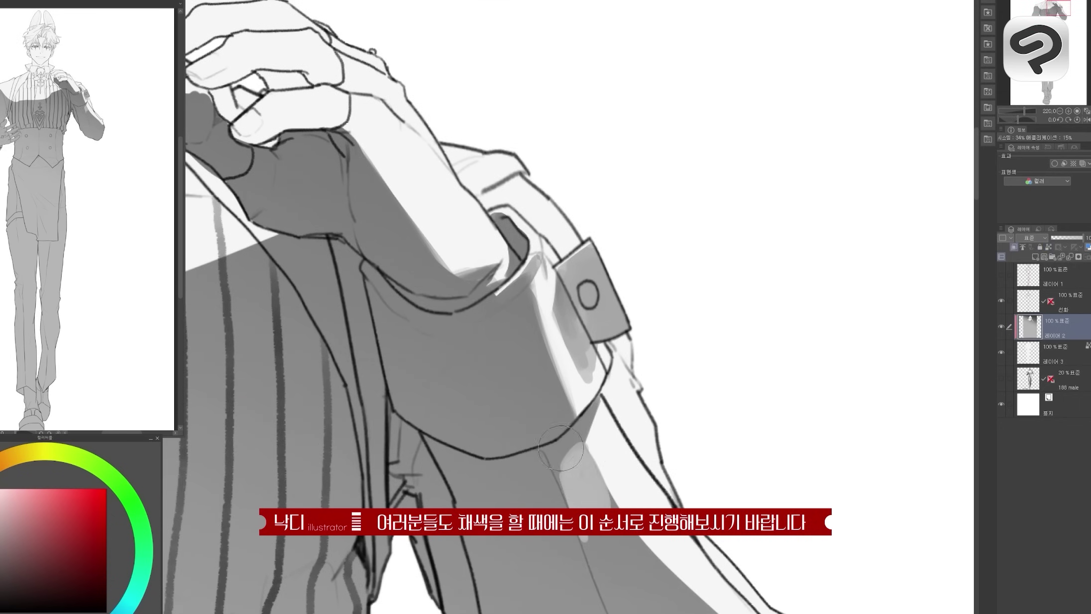
Paint light streaks and soft gray folds on the raised arm's sleeve from just below the cuff down the forearm.
scroll(602, 436, down, 2)
scroll(592, 464, down, 2)
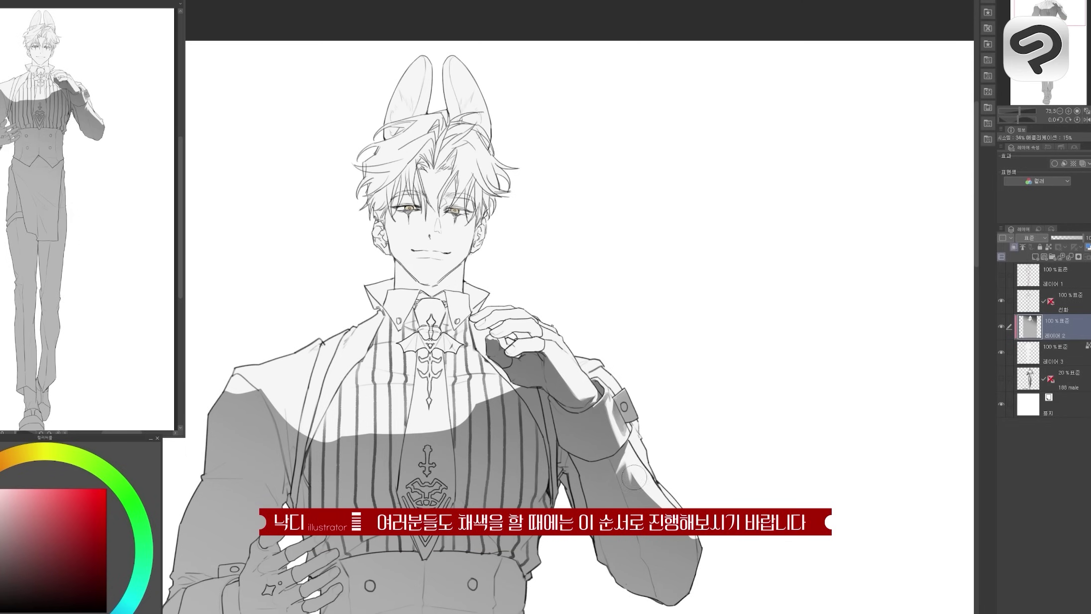
scroll(671, 539, up, 2)
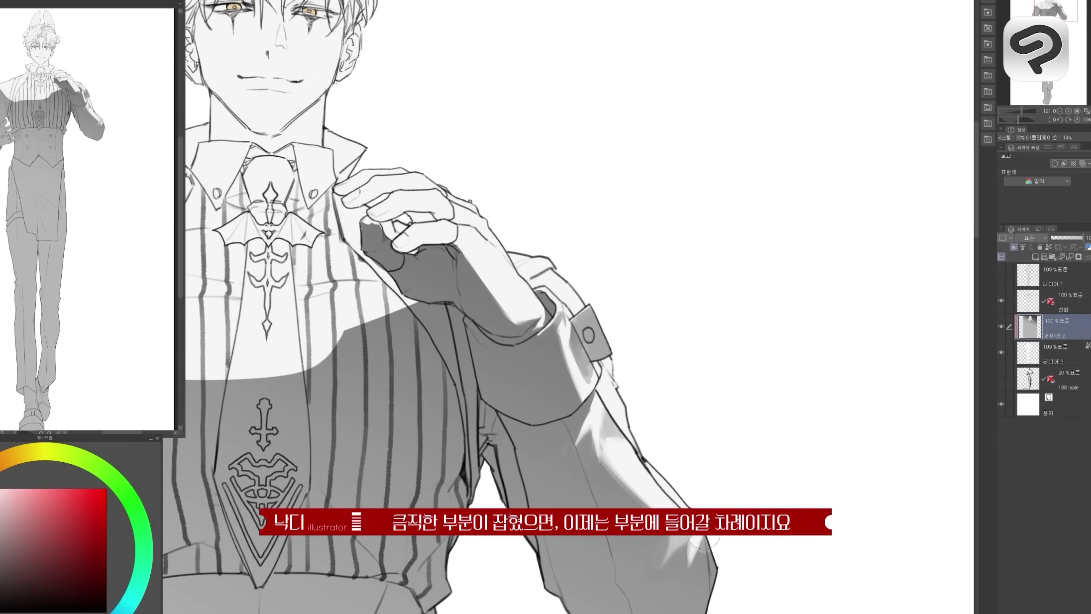
scroll(677, 466, up, 1)
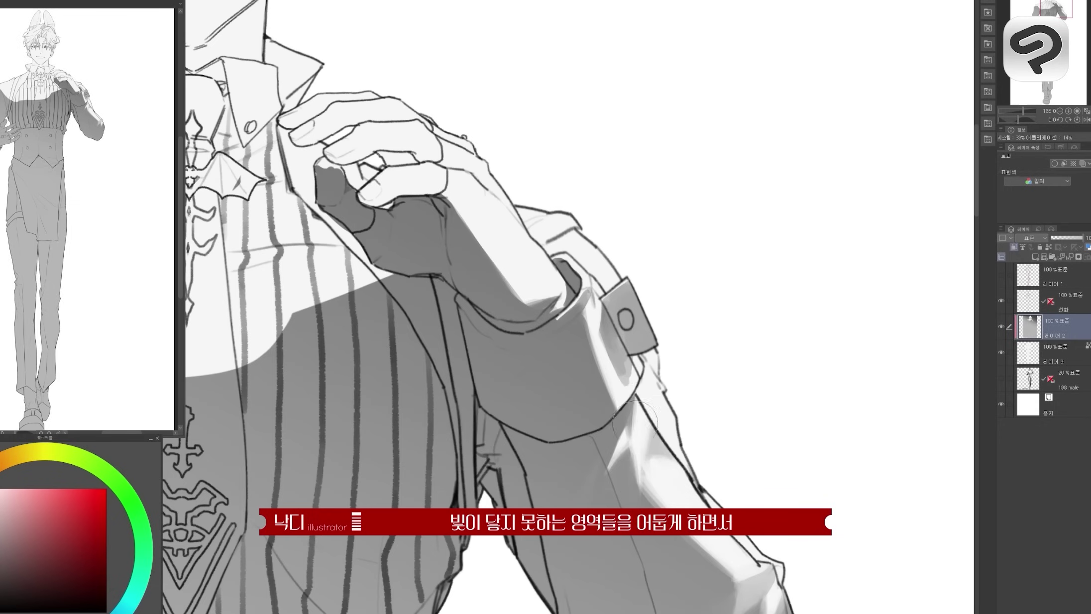
scroll(637, 419, up, 1)
Shade the bent elbow of the raised arm with radiating light and dark fold shapes, blending them into the sleeve shadow.
scroll(623, 435, down, 2)
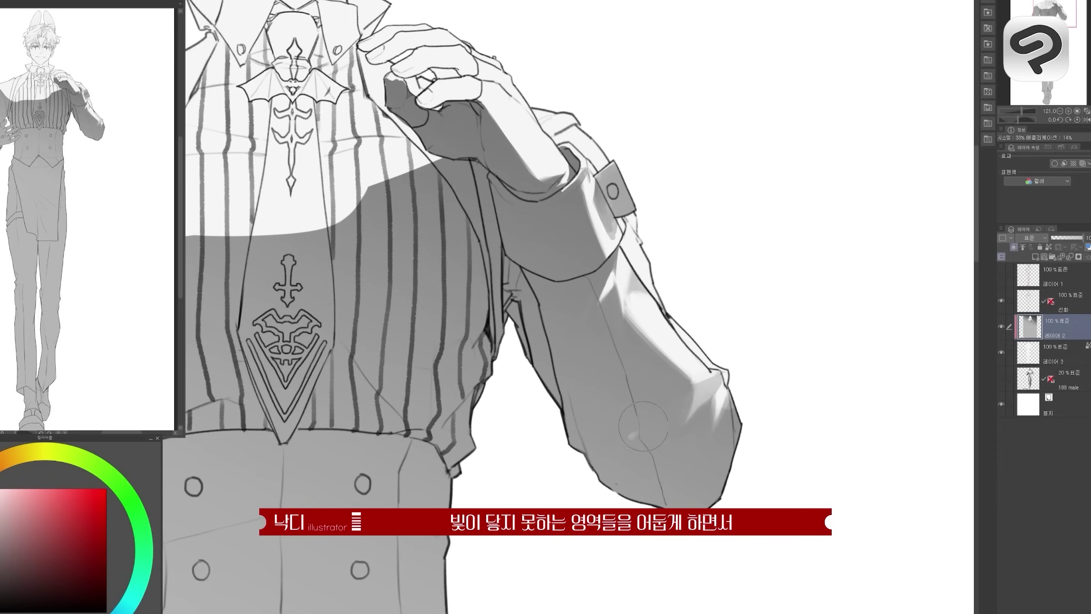
scroll(575, 318, up, 1)
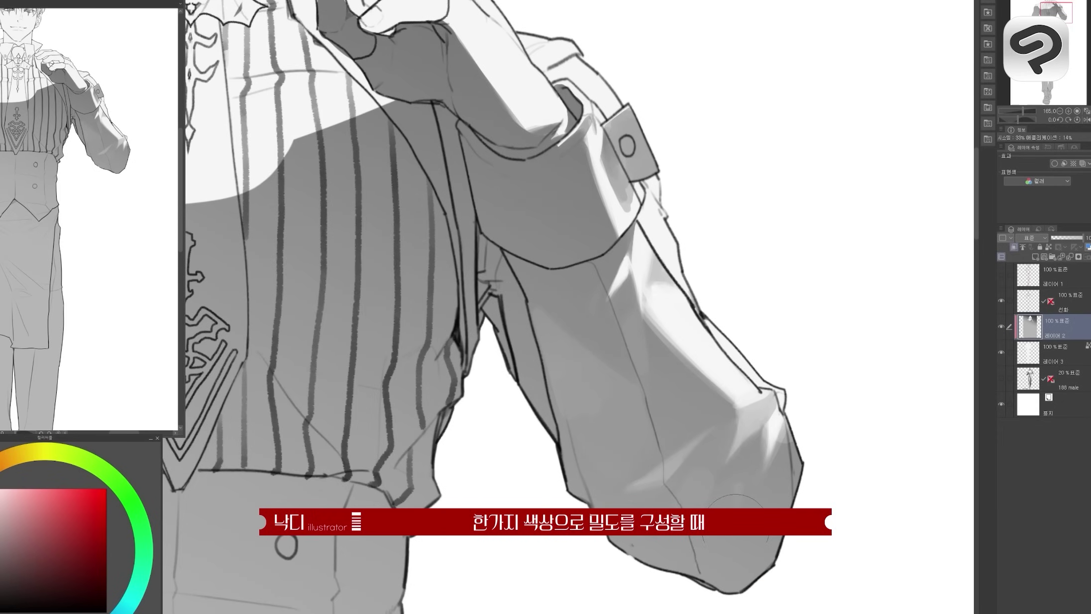
scroll(727, 498, down, 3)
scroll(712, 454, up, 4)
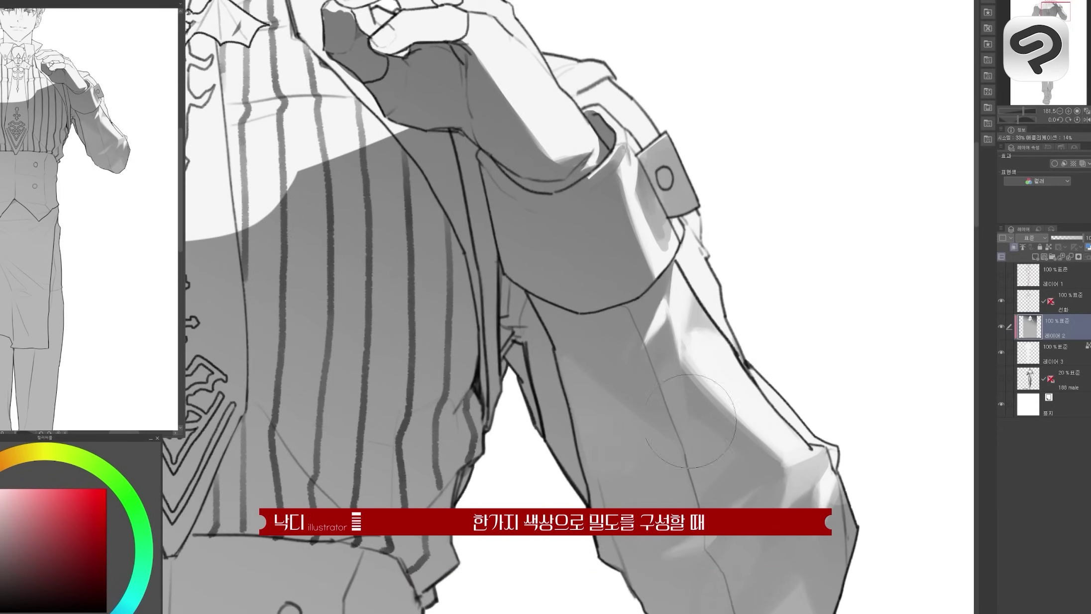
scroll(691, 422, down, 3)
Paint lighter and darker tonal facets on the buttoned strap of the raised arm's cuff.
scroll(691, 306, up, 5)
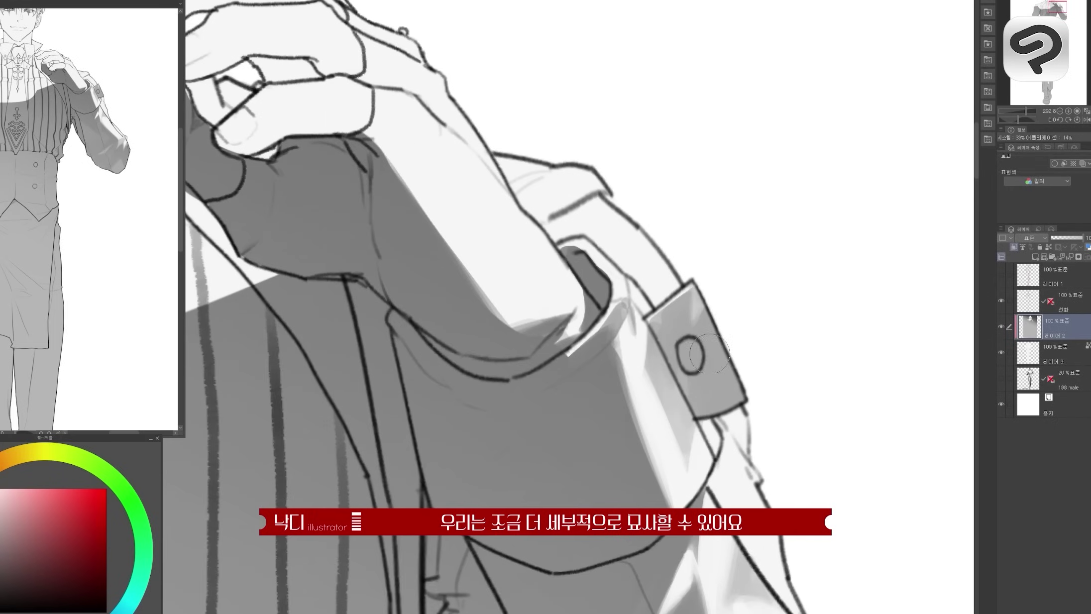
scroll(726, 368, down, 1)
scroll(732, 366, up, 3)
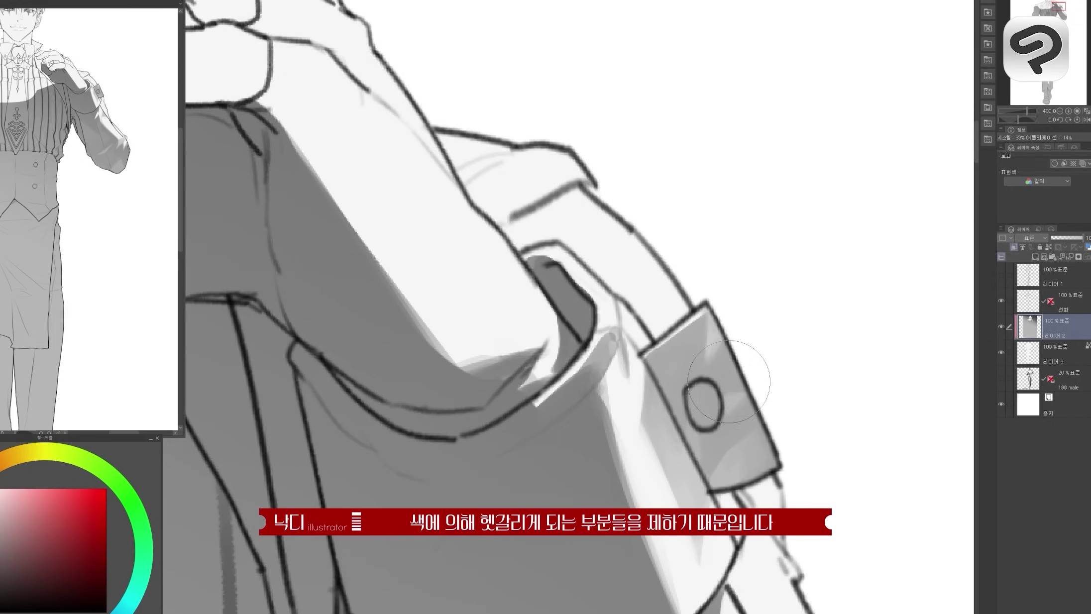
Refine the shading around the raised cuff's opening and rim, blending the light edge into the cuff's shadow.
scroll(651, 350, up, 4)
mouse_move(651, 350)
mouse_down()
mouse_move(607, 365)
mouse_move(535, 433)
mouse_up()
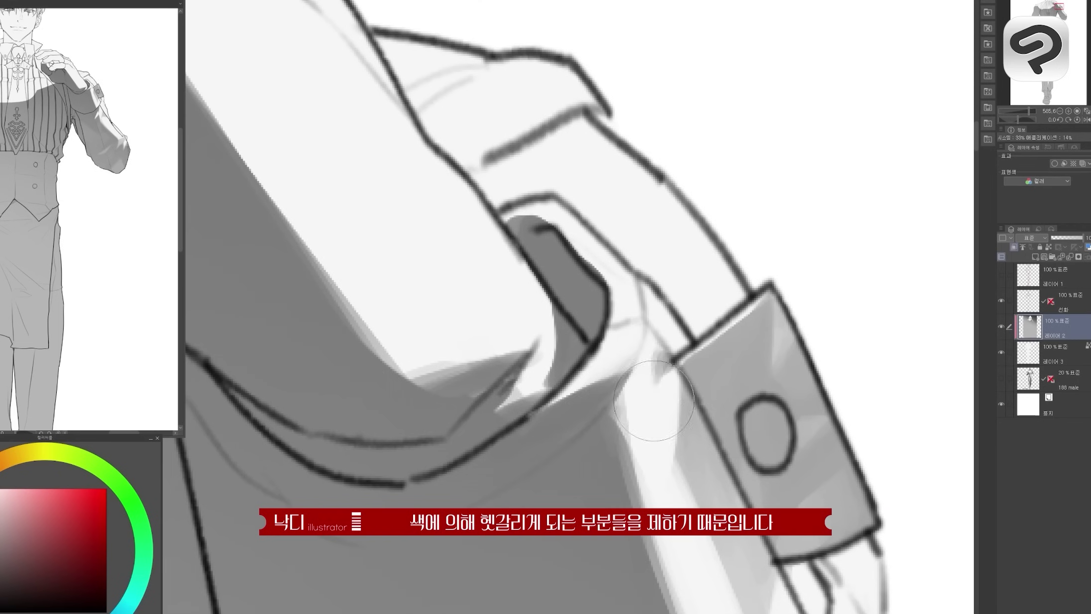
drag(629, 429, 618, 408)
scroll(630, 419, down, 3)
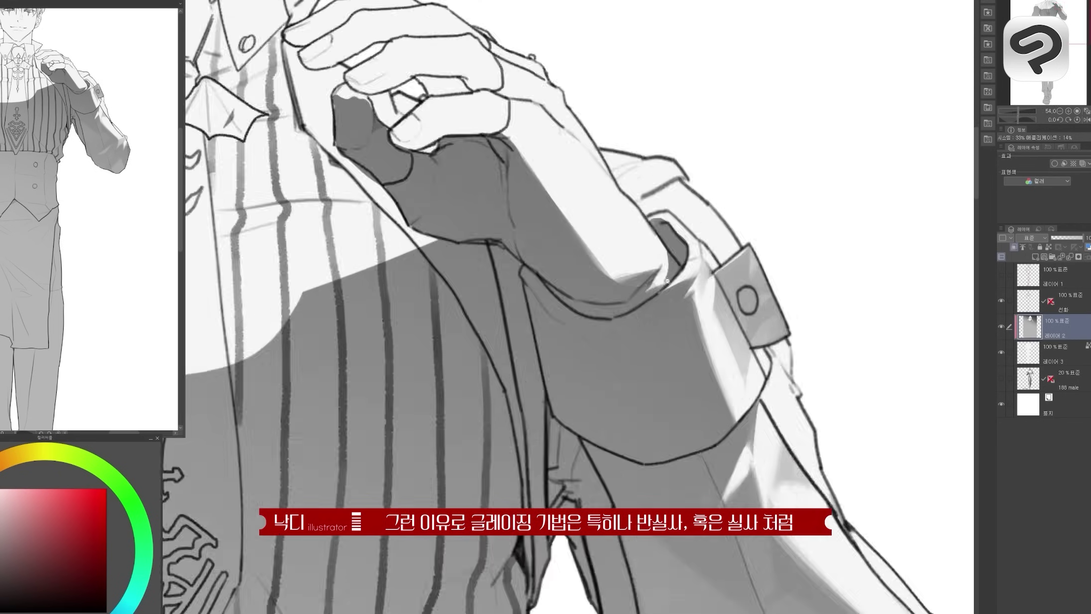
scroll(630, 418, up, 1)
key(ctrl+0)
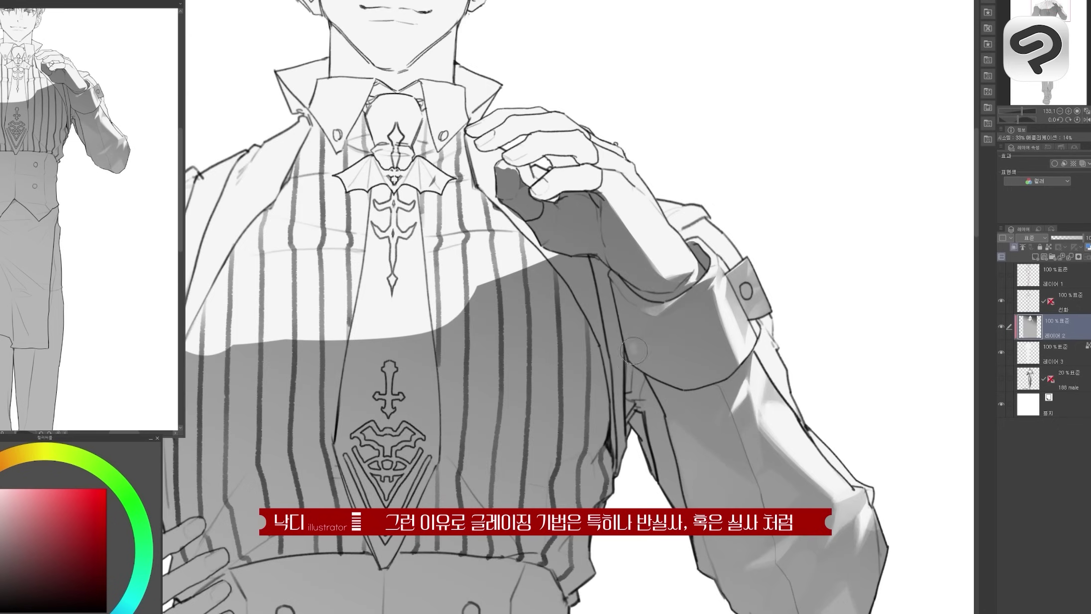
Reshape the chest shadow's upper edge, raising it on the raised-hand side and stepping it across the tie.
scroll(687, 369, down, 5)
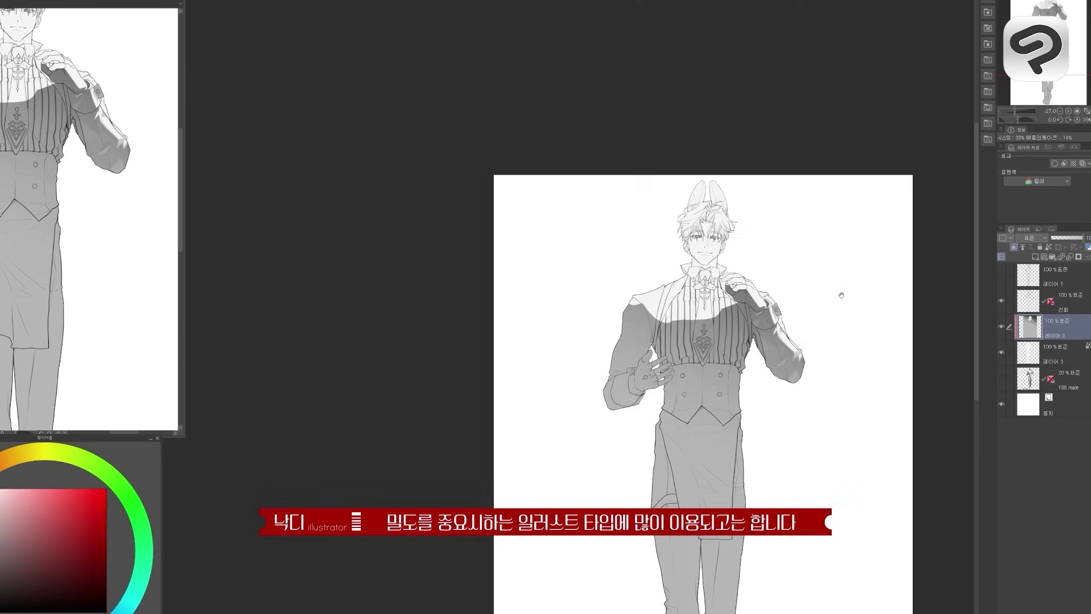
scroll(686, 368, up, 4)
scroll(687, 371, up, 1)
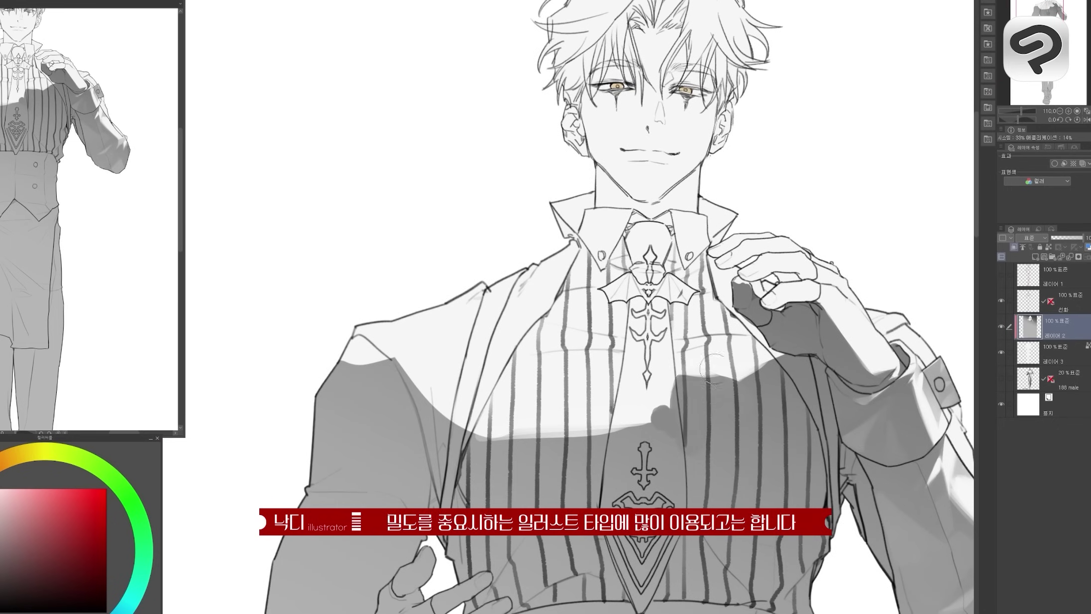
scroll(722, 358, up, 1)
scroll(659, 359, down, 2)
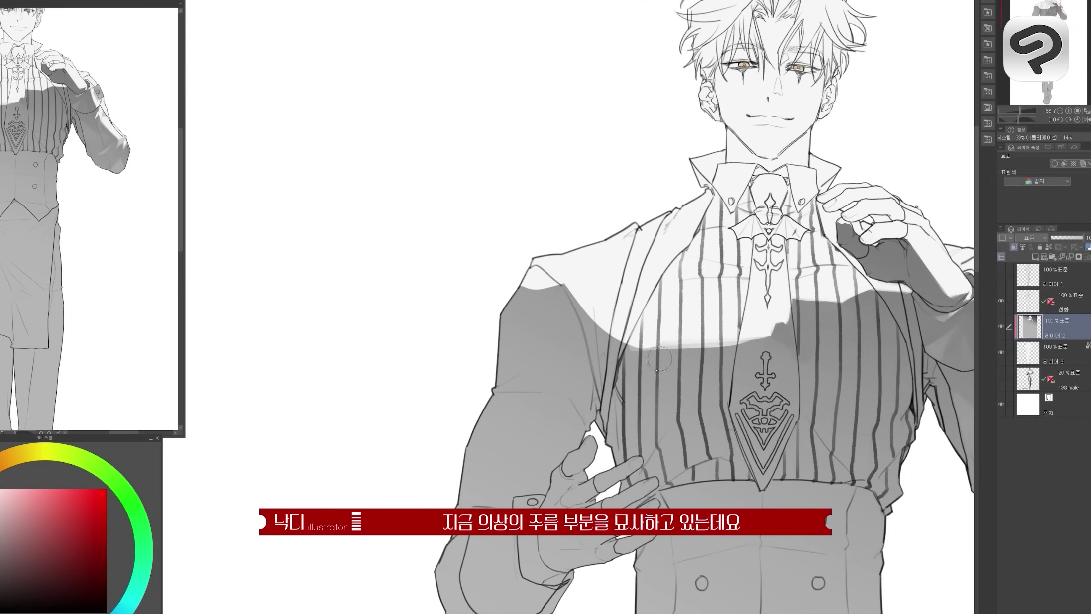
Shade the lower part of the tie around the cross and bat emblem with soft tonal variation.
scroll(773, 334, up, 3)
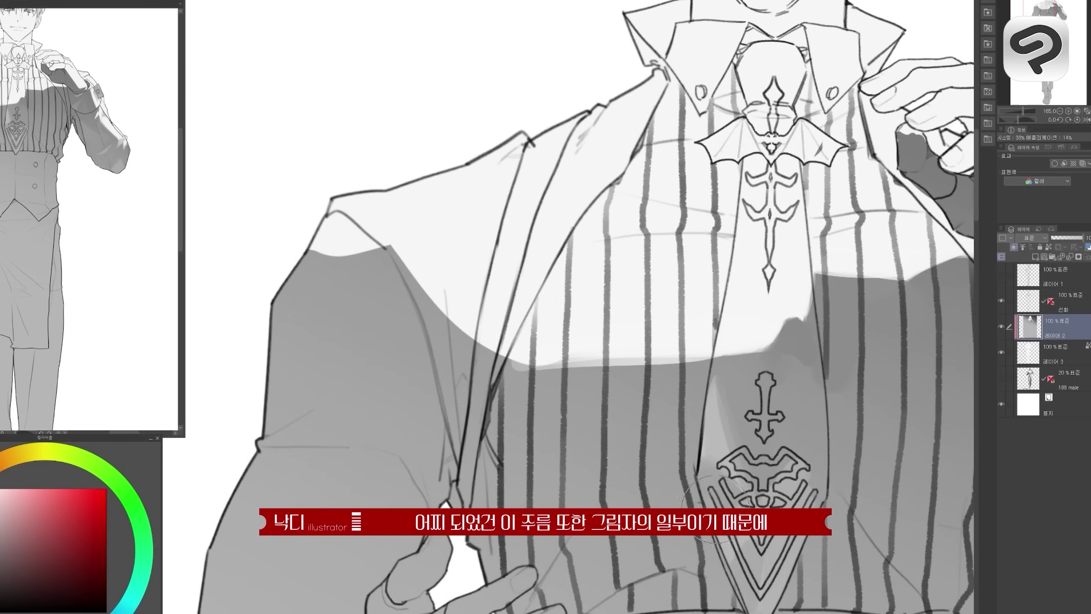
scroll(806, 431, down, 1)
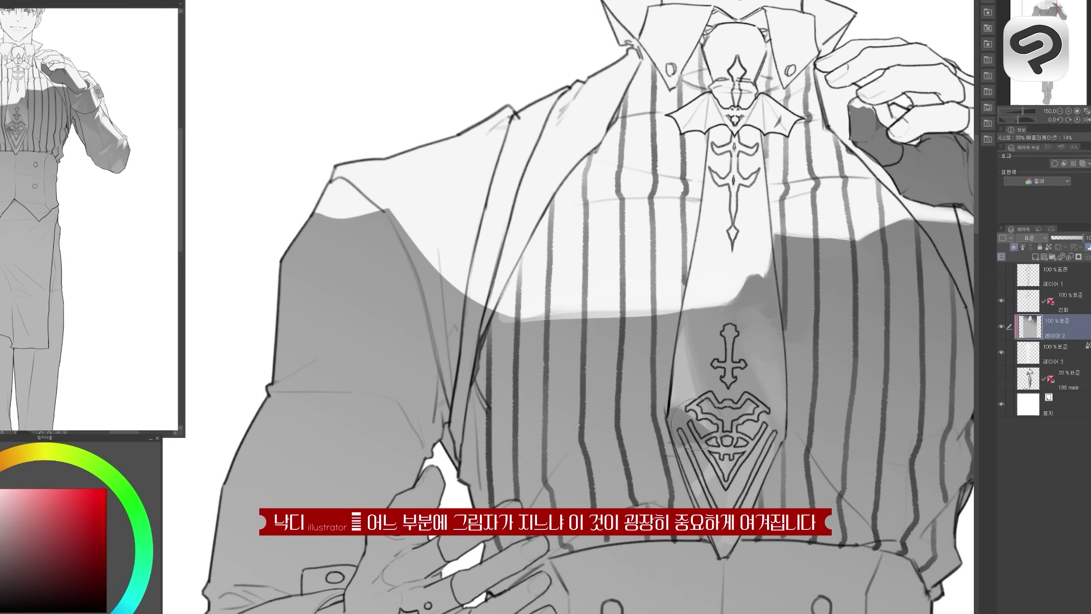
scroll(726, 473, down, 1)
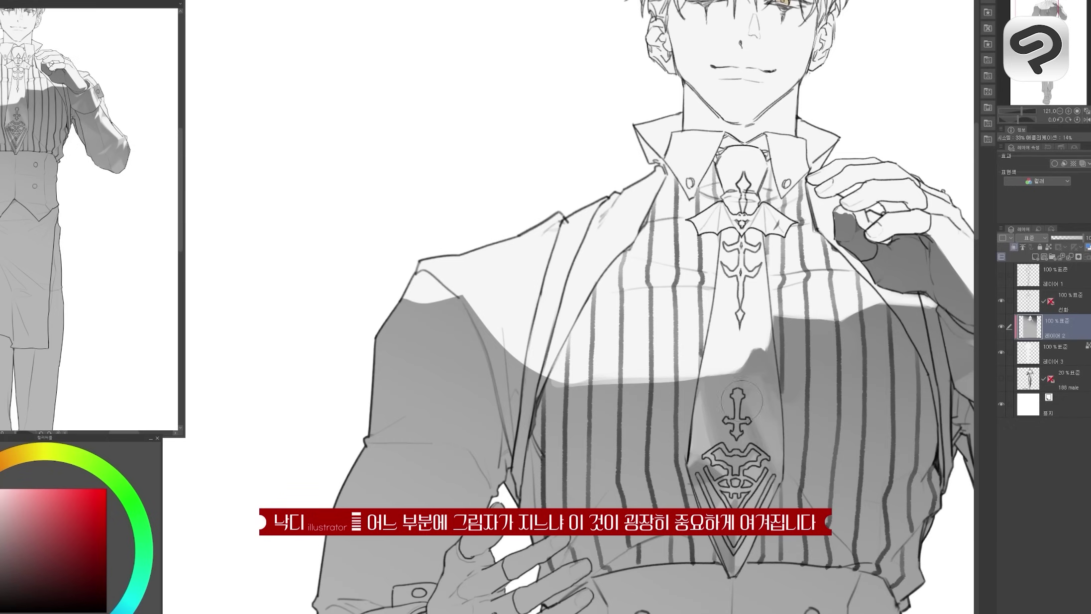
Paint cast shadows beneath the bat-wing ornament and add soft gray folds along the upper tie.
scroll(679, 233, up, 4)
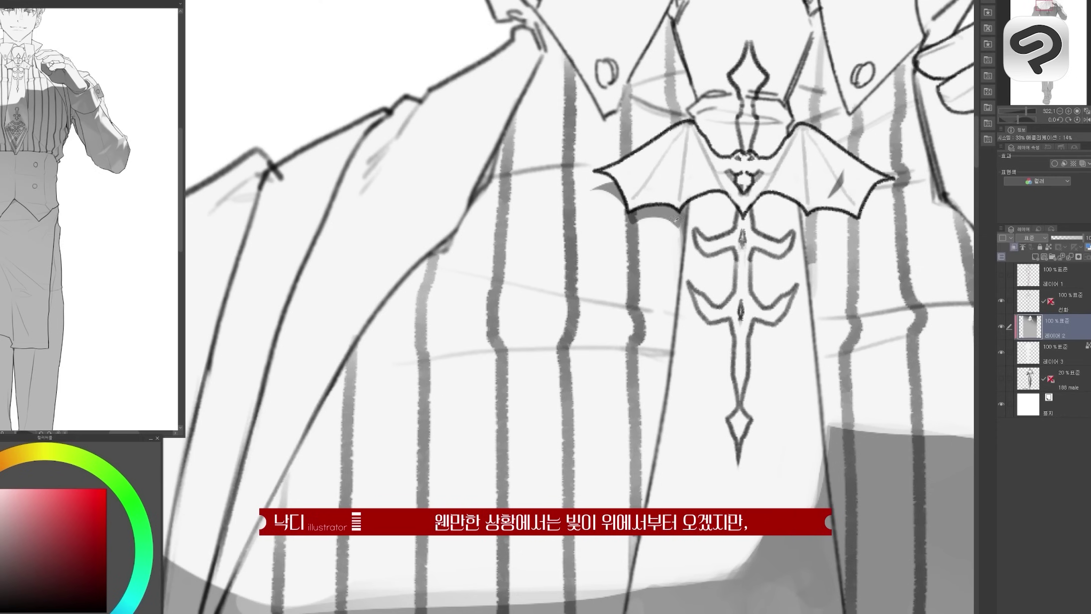
scroll(823, 226, up, 1)
scroll(824, 225, down, 4)
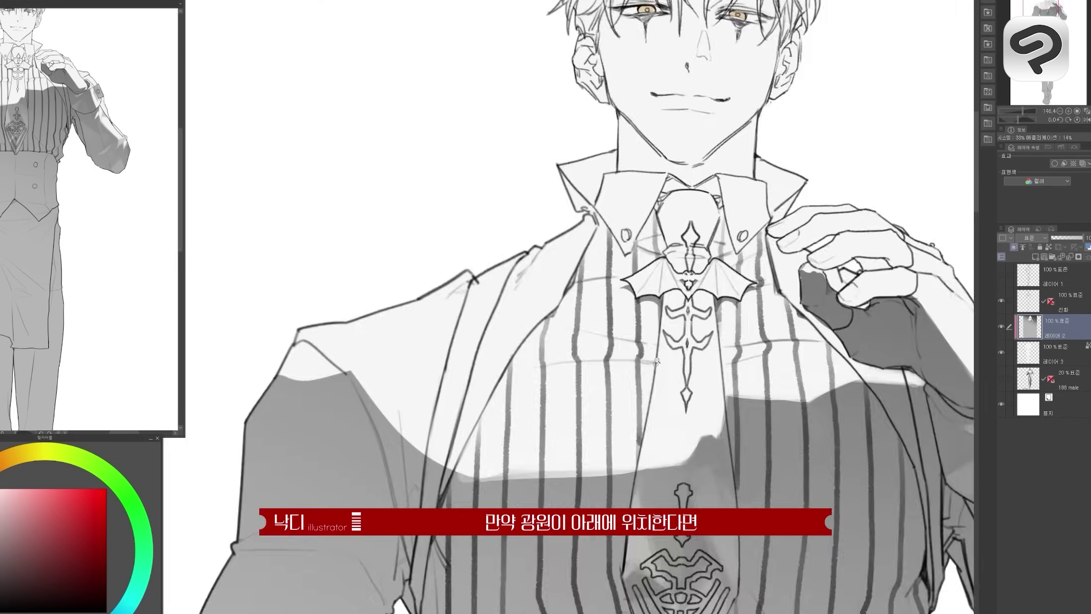
scroll(648, 373, up, 2)
scroll(687, 362, down, 1)
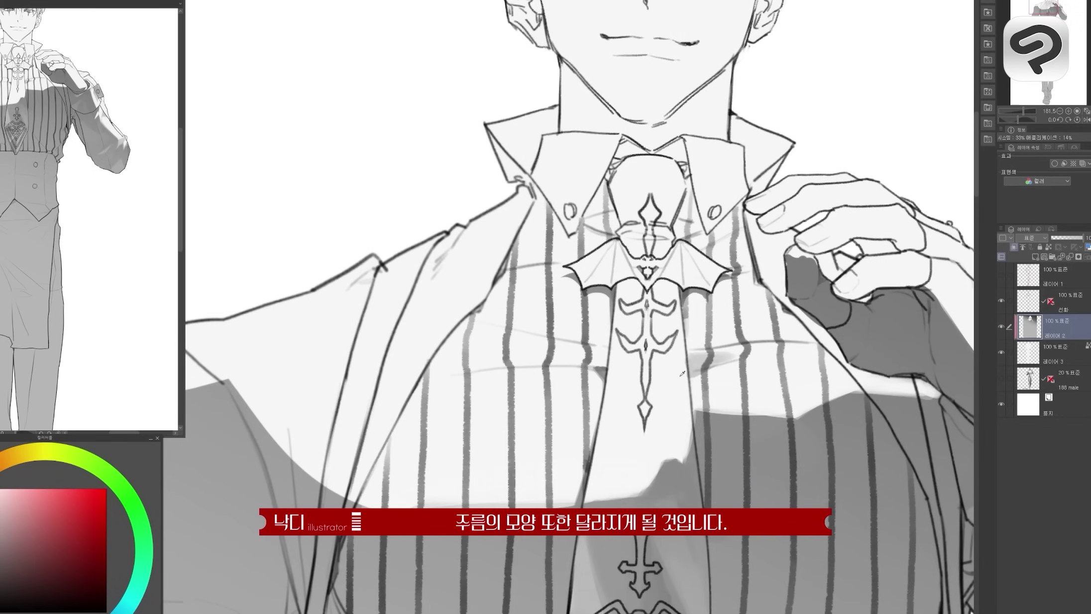
drag(633, 461, 671, 416)
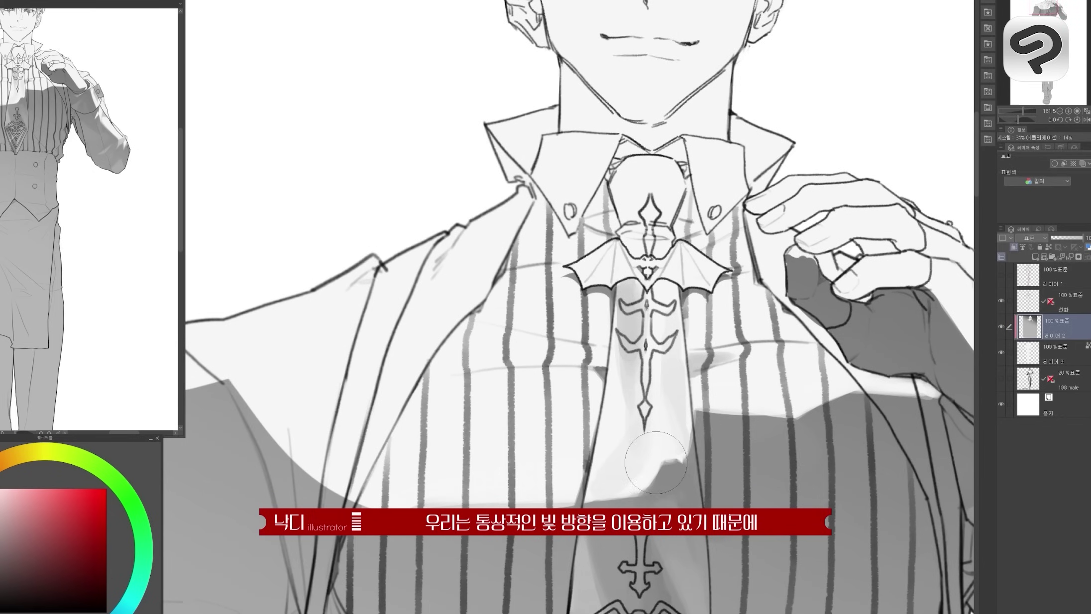
scroll(797, 358, up, 1)
Paint soft fold shadows on the striped shirt between the tie and the raised hand, blending them into the chest shadow.
scroll(780, 348, up, 3)
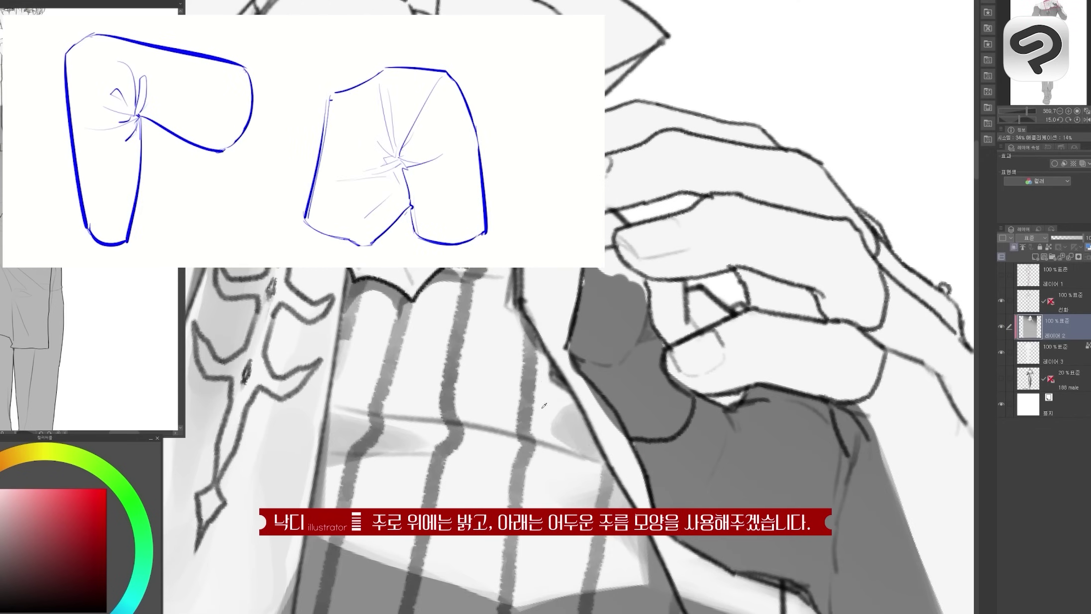
key(ctrl+alt+0)
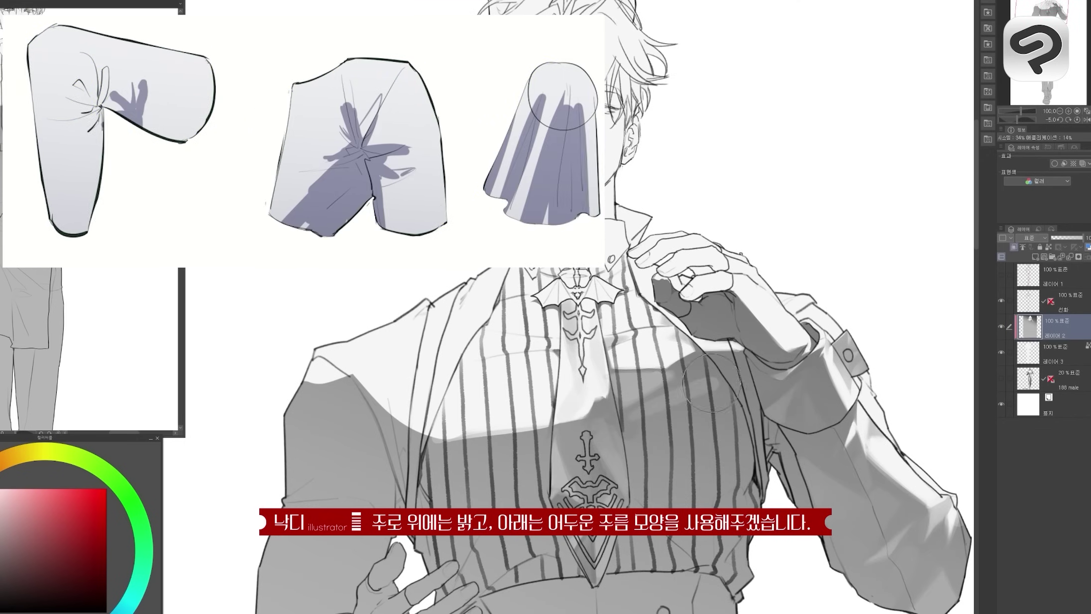
key(^)
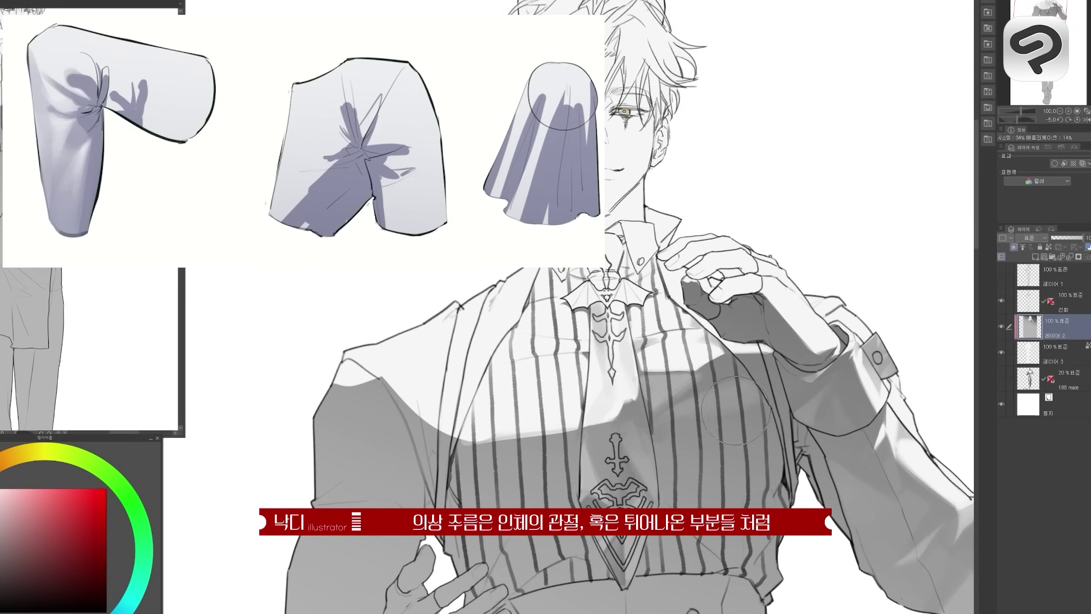
scroll(736, 411, up, 3)
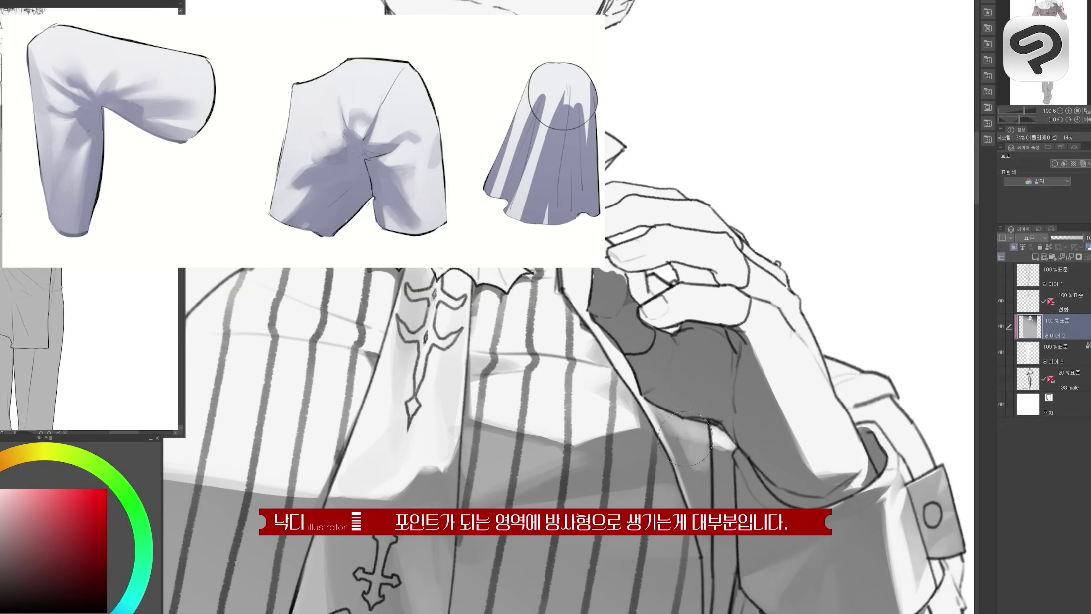
Model the chest opposite the raised hand with a light gray upper tone, a rounded highlight and a curved shadow edge.
scroll(705, 480, down, 3)
scroll(577, 349, up, 2)
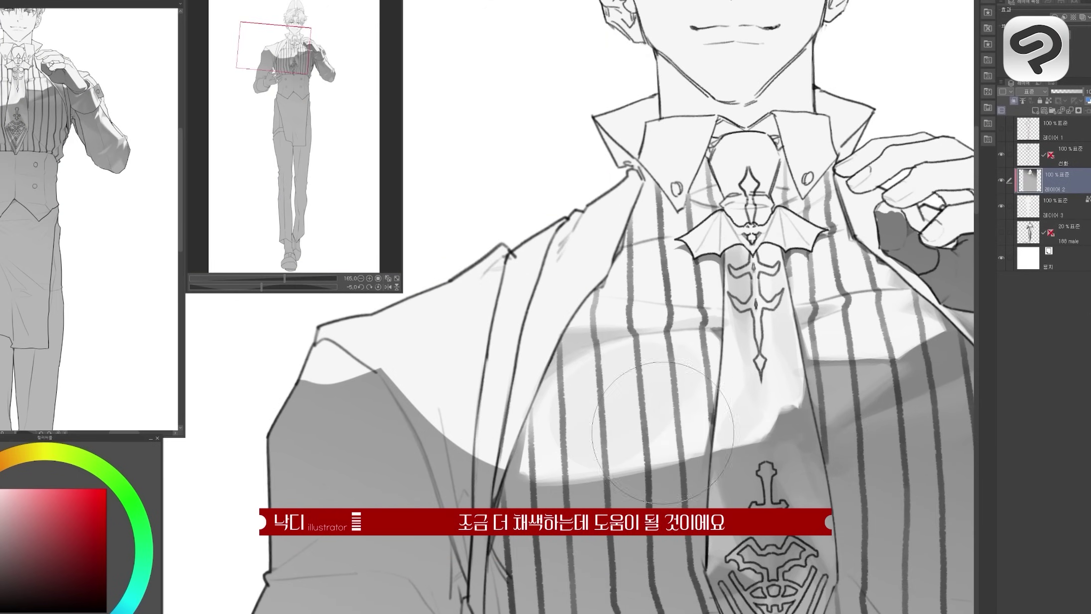
scroll(769, 378, up, 2)
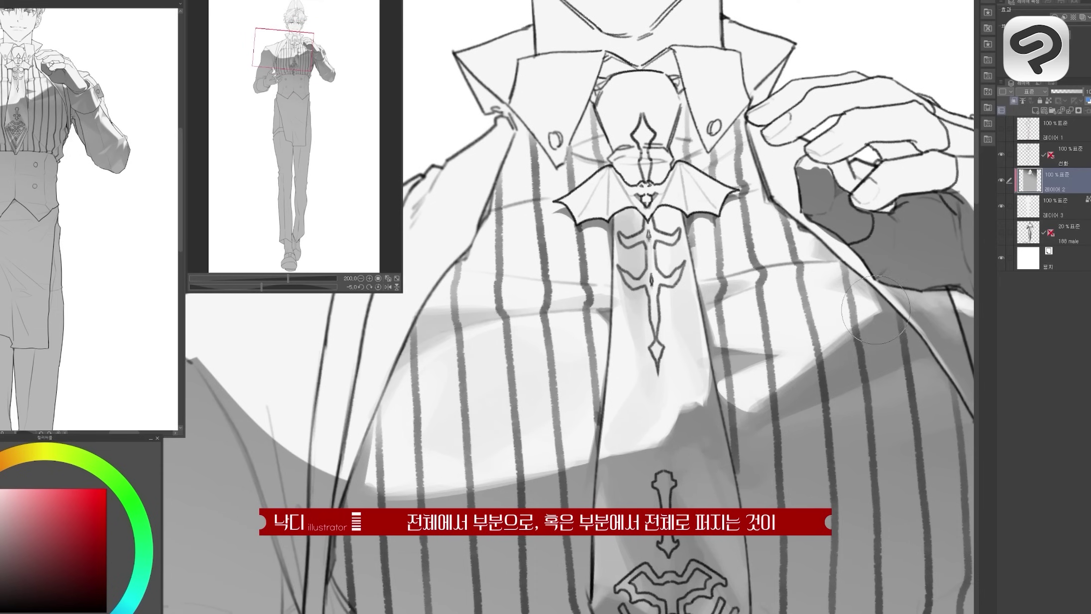
scroll(798, 365, down, 4)
scroll(726, 373, up, 2)
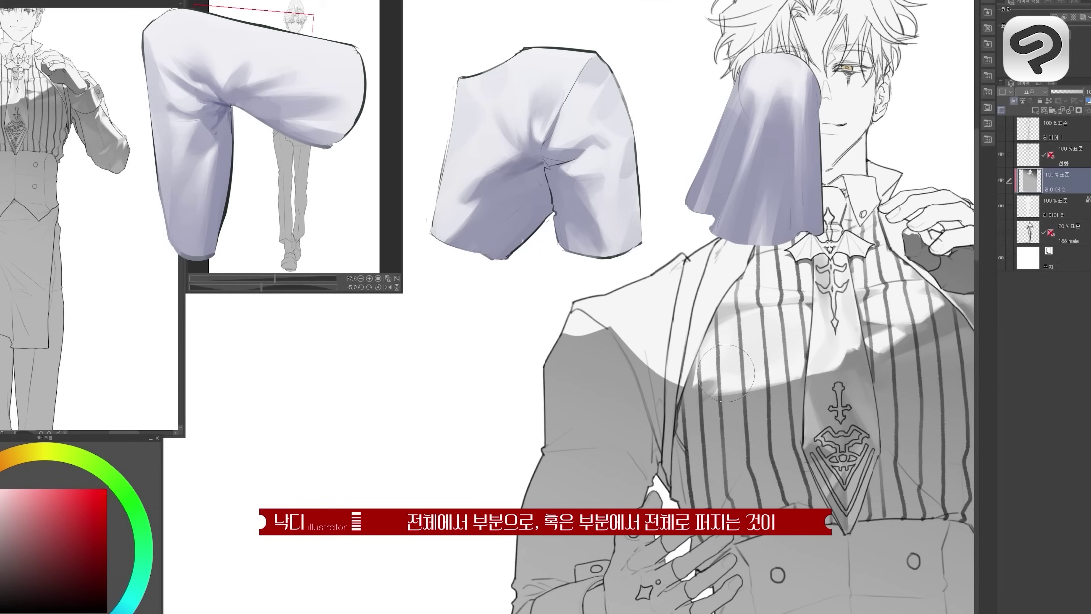
Paint triangular light folds along the chest shadow's edge near the jacket lapel and soft folds down to the waist.
scroll(690, 395, up, 2)
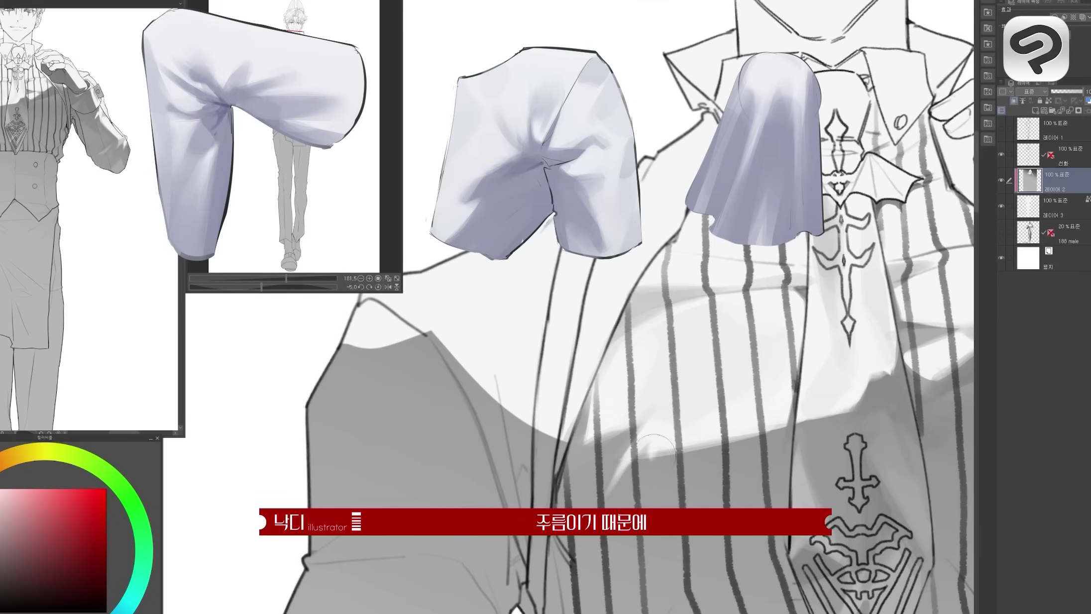
scroll(657, 448, down, 3)
scroll(683, 357, up, 2)
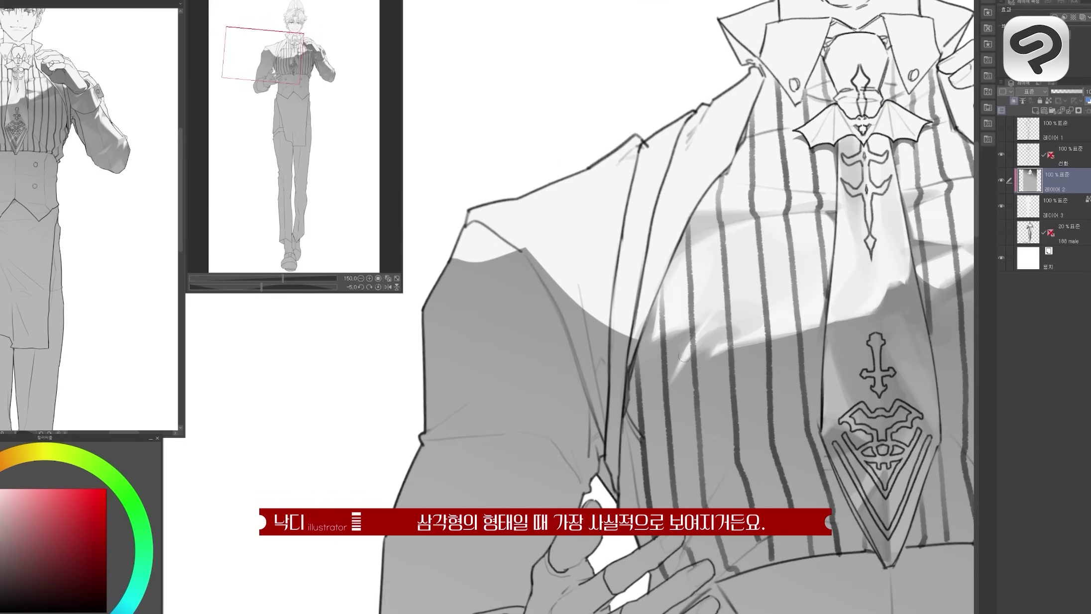
drag(674, 455, 562, 400)
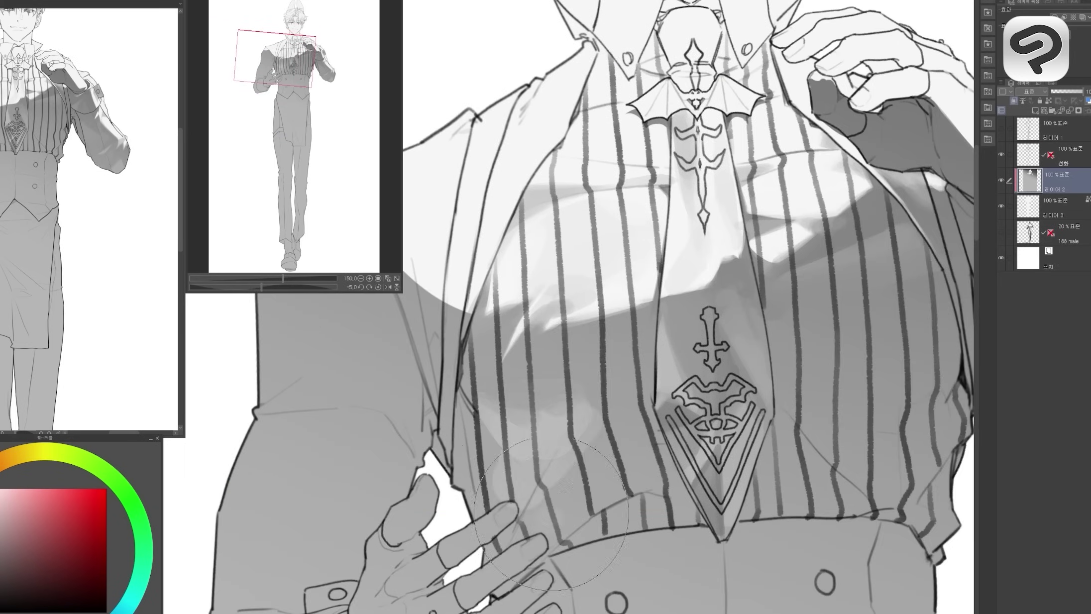
scroll(551, 498, down, 3)
scroll(531, 406, up, 1)
scroll(577, 443, down, 3)
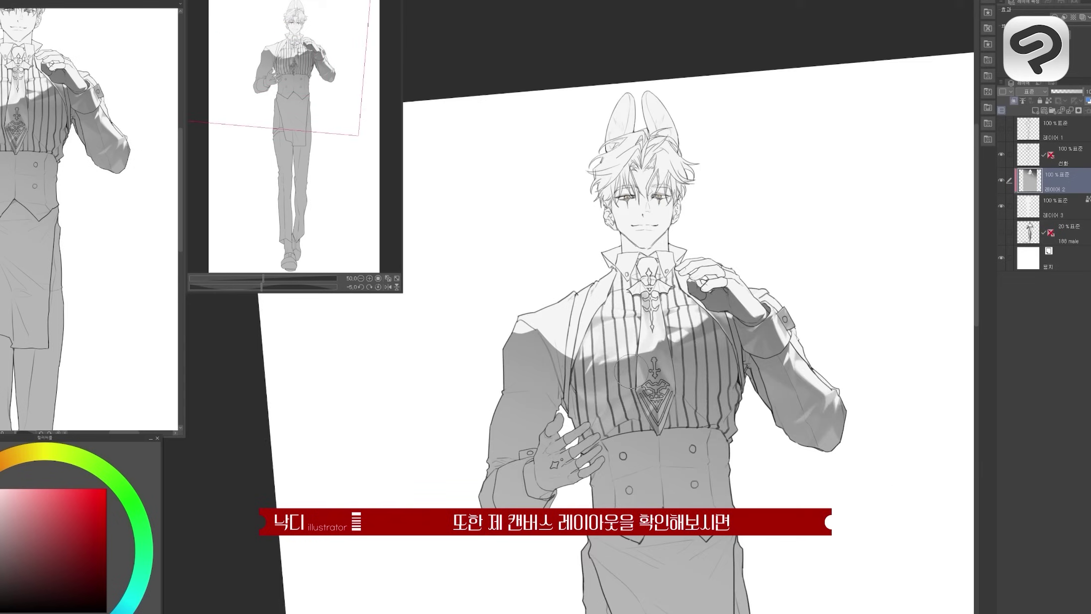
scroll(630, 371, up, 1)
scroll(591, 412, up, 1)
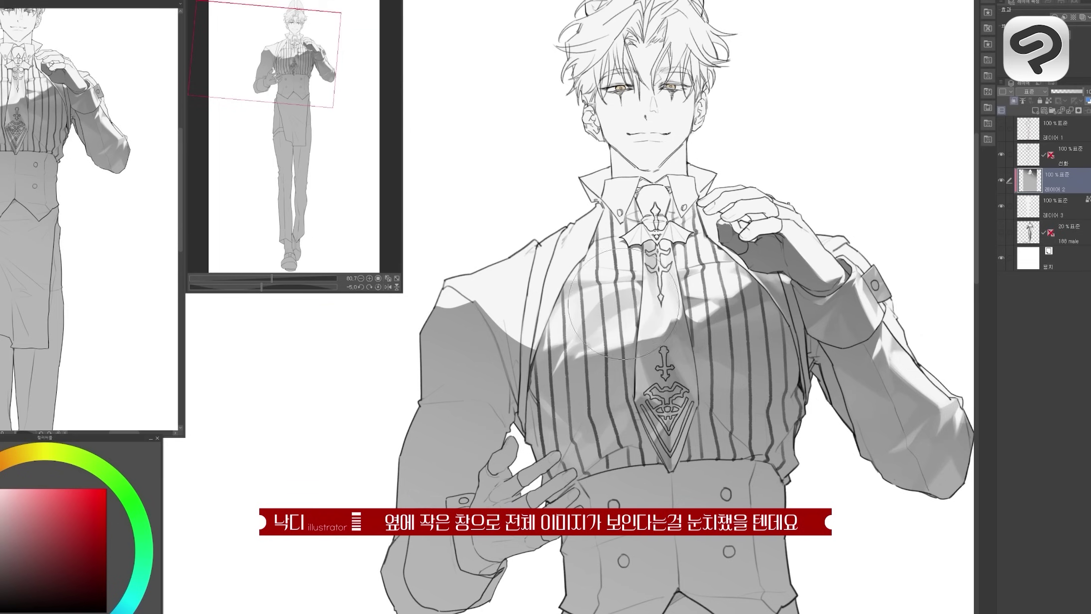
scroll(611, 345, up, 2)
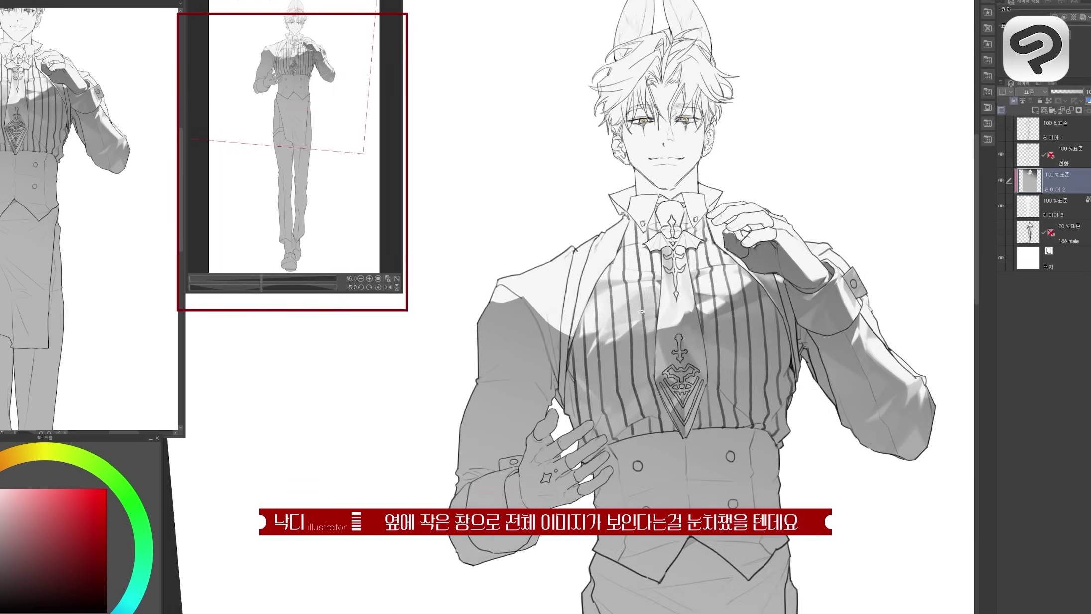
scroll(592, 352, up, 4)
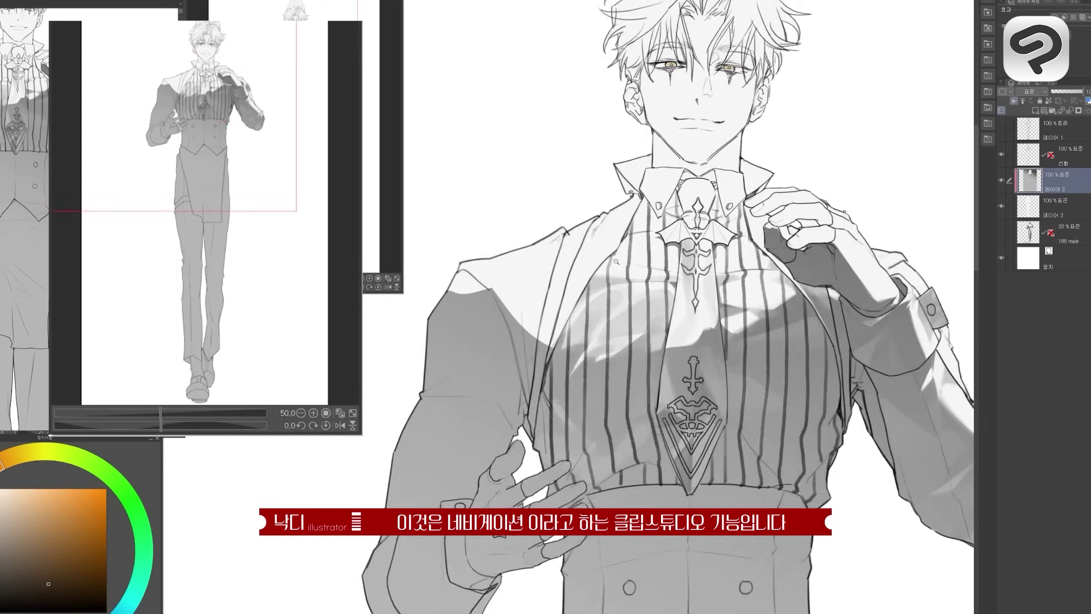
Paint the suspender strap on the lowered arm's side dark gray and vary its tone softly along its length.
drag(637, 230, 600, 396)
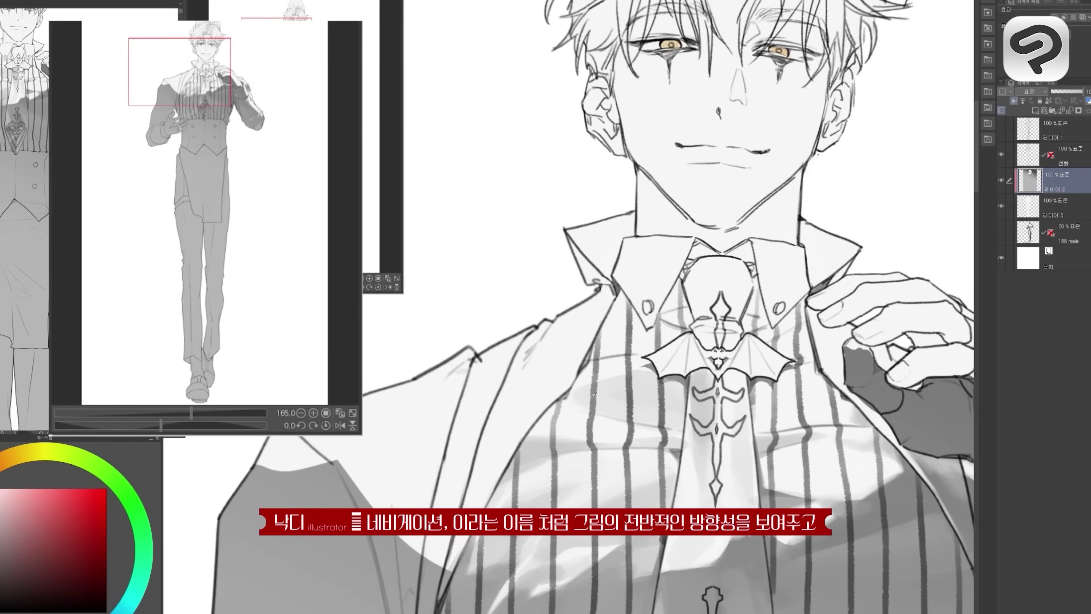
scroll(594, 393, down, 2)
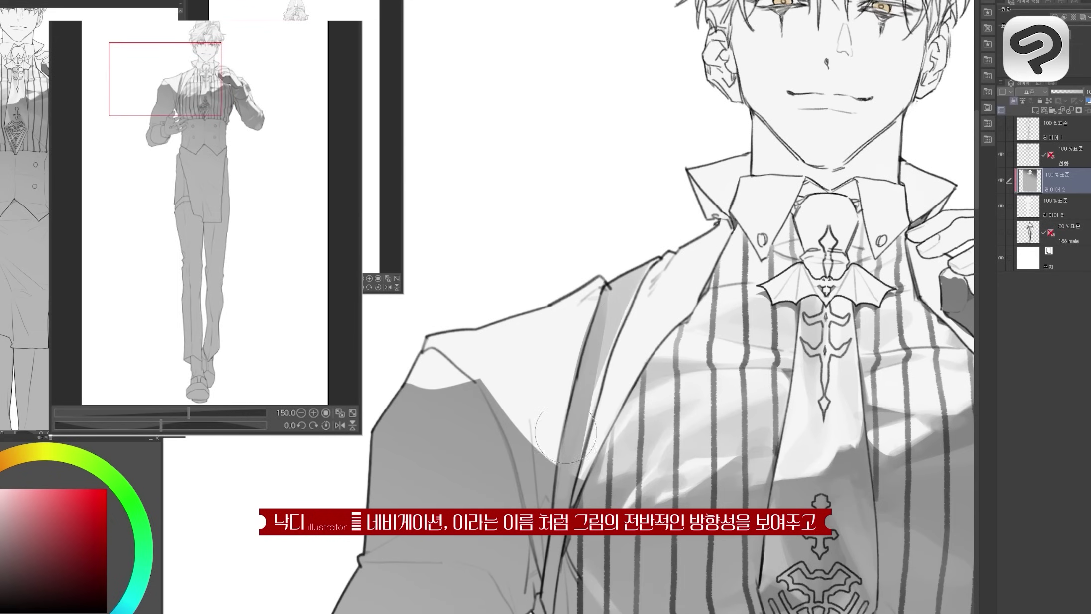
drag(553, 583, 599, 324)
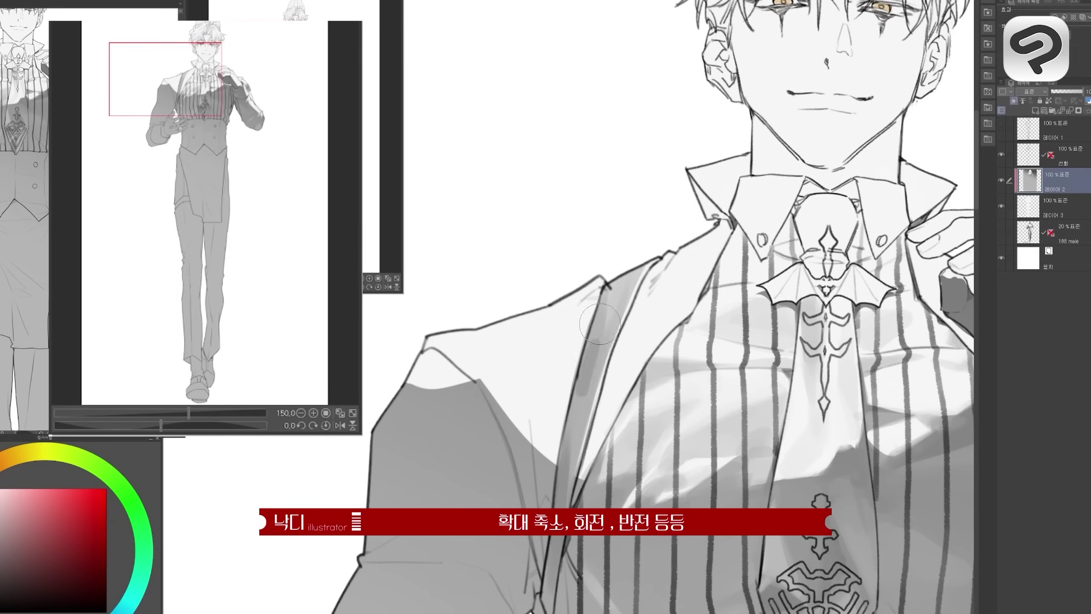
scroll(572, 462, down, 8)
scroll(573, 462, up, 8)
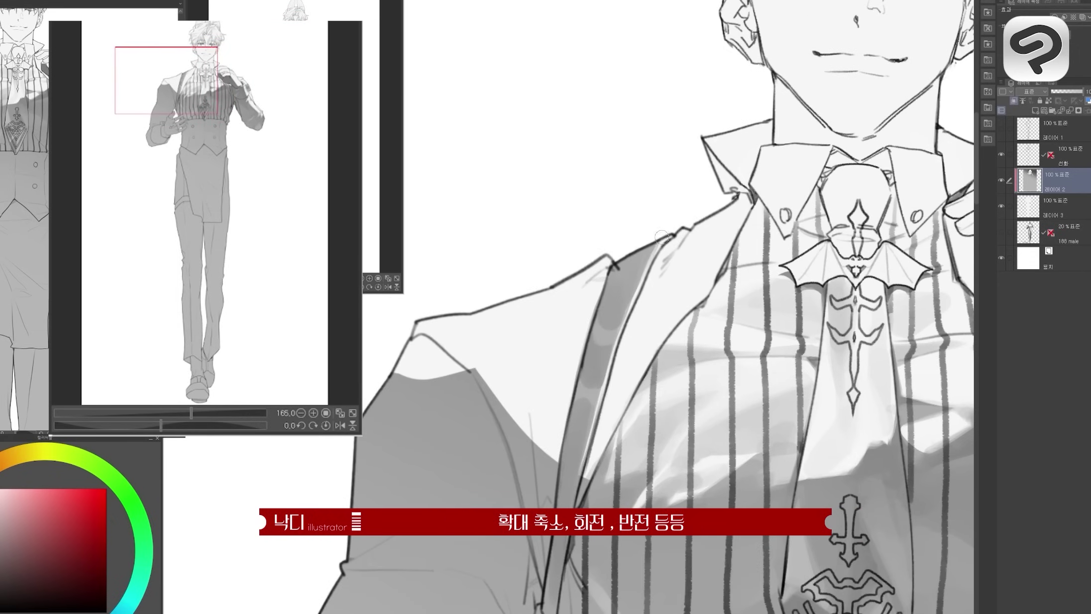
scroll(477, 450, down, 1)
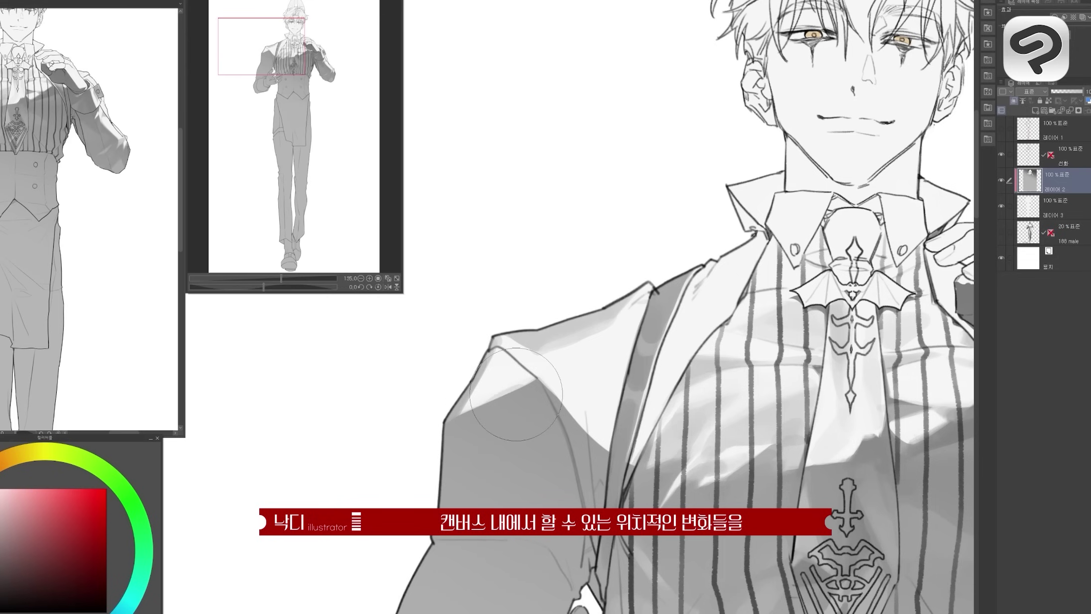
Paint soft gray folds and a blended shadow edge on the lowered arm's shoulder, plus faint folds on the adjoining lapel.
mouse_move(546, 383)
mouse_down()
mouse_move(549, 407)
mouse_move(506, 421)
mouse_up()
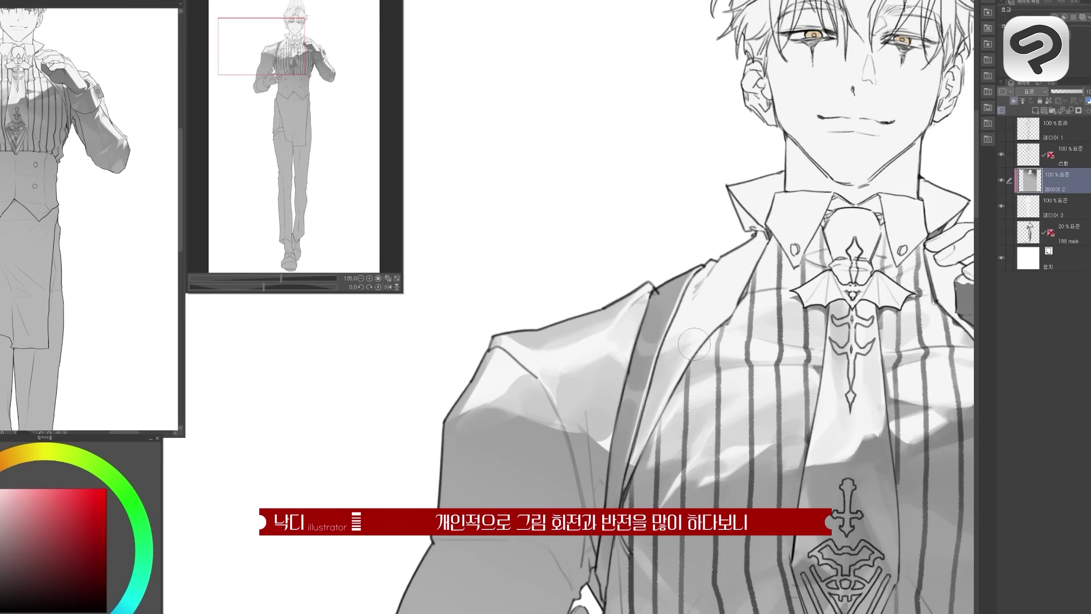
key(h)
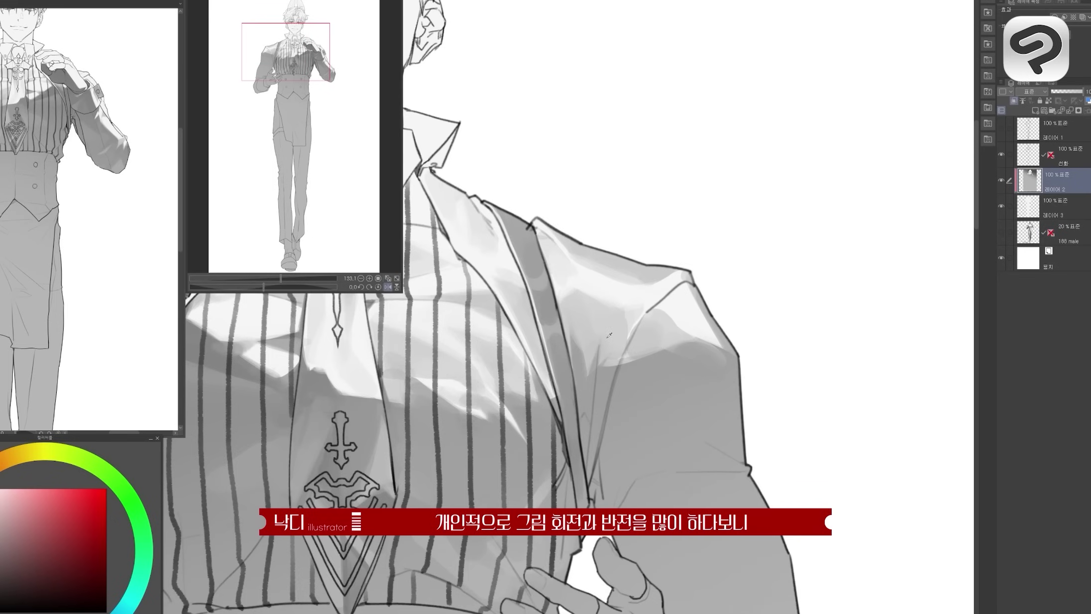
drag(662, 317, 620, 275)
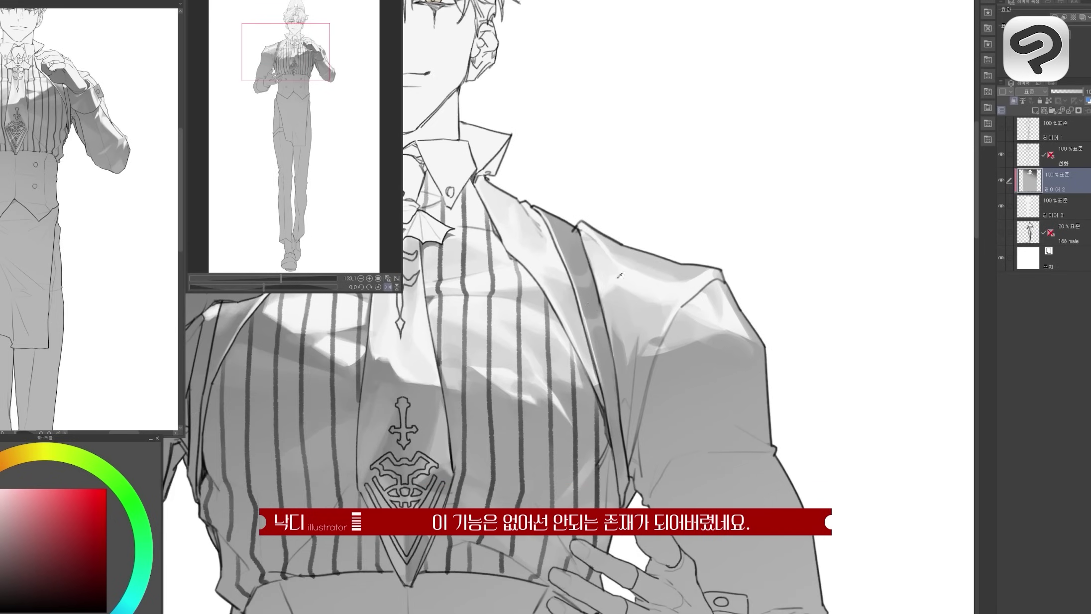
Block in faint lighter and darker fold shapes across the buttoned waistcoat.
scroll(611, 293, down, 1)
drag(363, 546, 529, 447)
scroll(626, 469, up, 1)
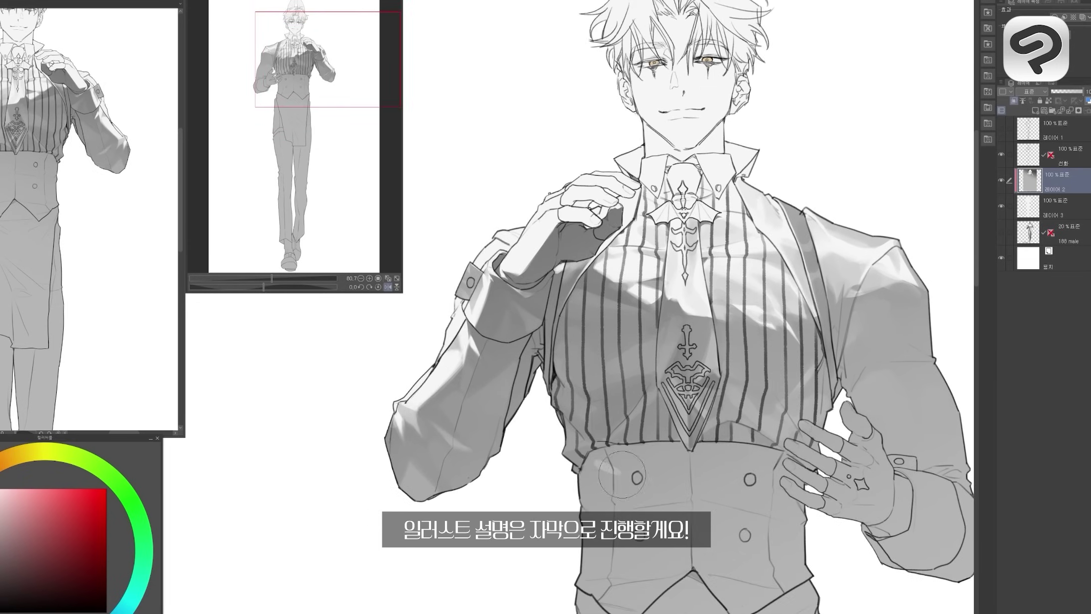
mouse_move(726, 467)
mouse_down()
mouse_move(647, 498)
mouse_move(646, 528)
mouse_move(598, 498)
mouse_up()
scroll(598, 498, down, 1)
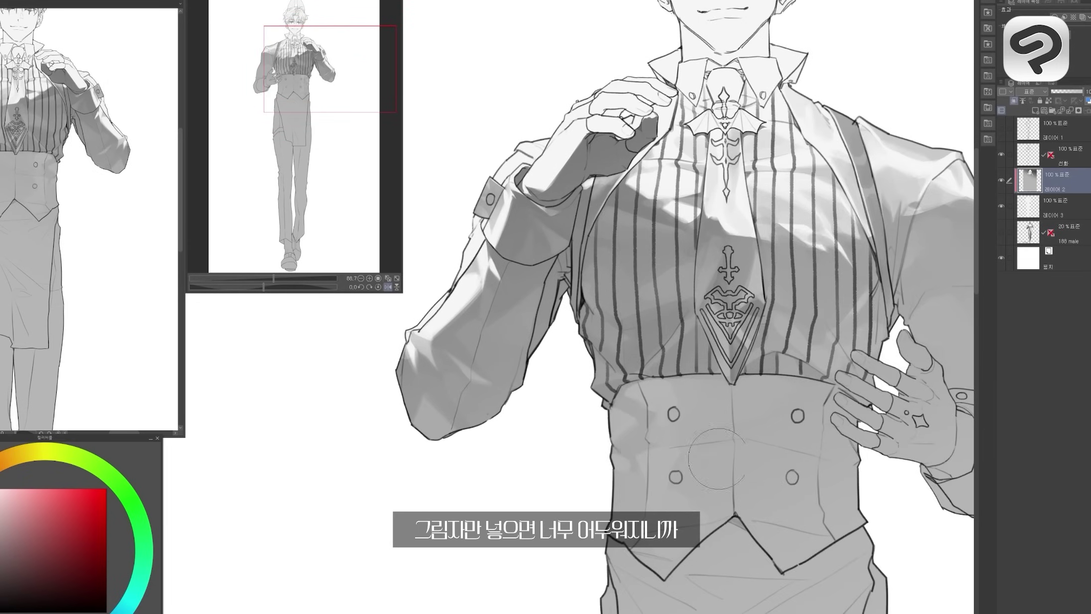
scroll(650, 500, up, 1)
drag(712, 470, 652, 498)
Paint a bright angular highlight on the waistcoat's lower corner beneath the lowered hand and small highlights on the buttons.
scroll(682, 470, up, 6)
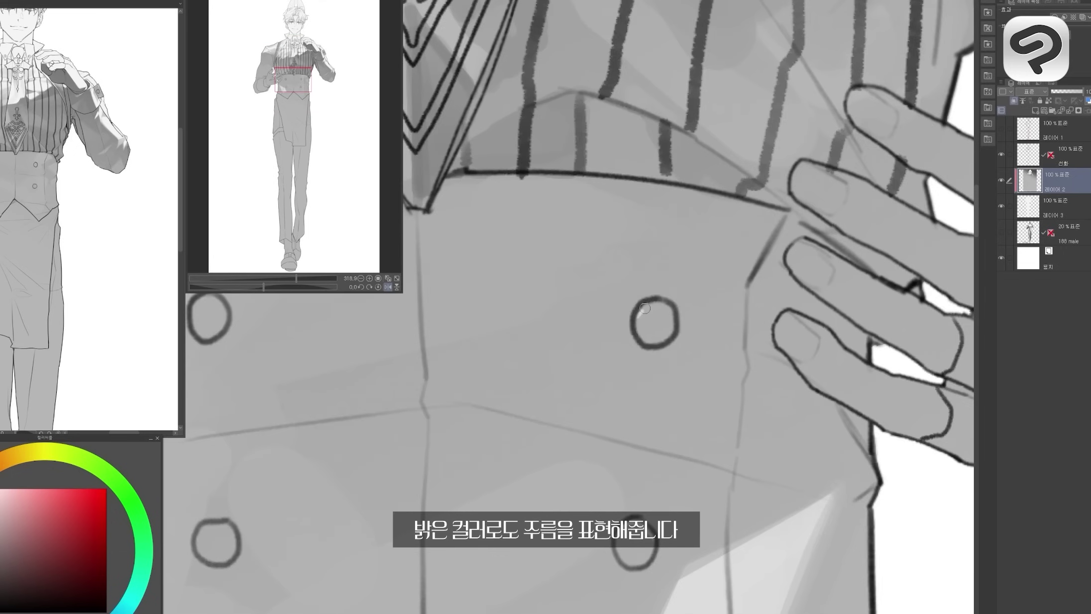
scroll(605, 297, down, 6)
scroll(873, 359, up, 1)
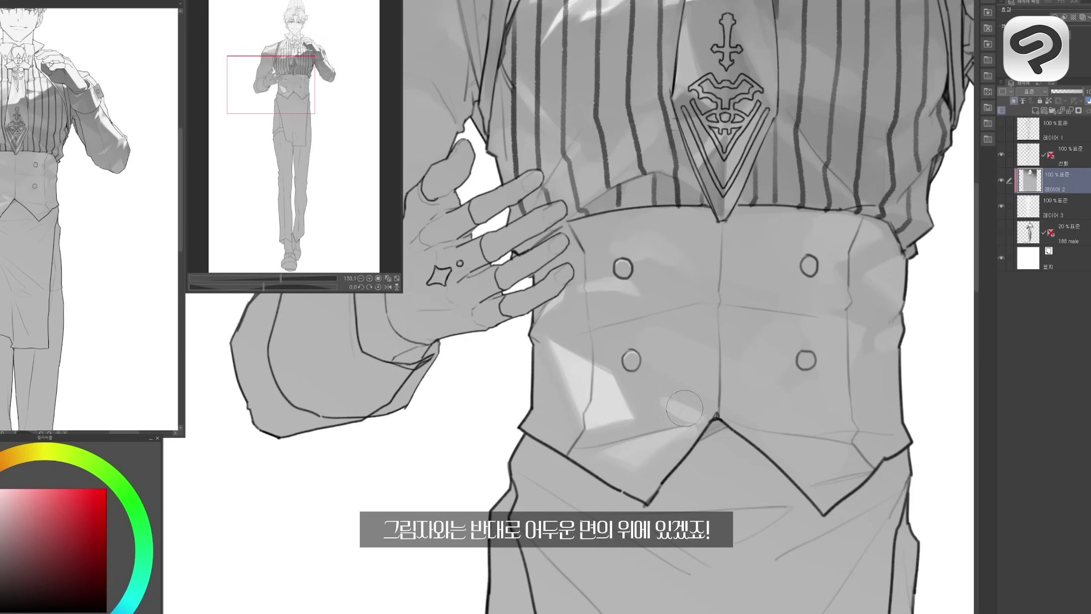
scroll(873, 360, down, 1)
scroll(873, 360, up, 1)
Model the waistcoat's horizontal folds with soft darker creases and slightly lighter reflected-light planes around the buttons.
drag(873, 359, 746, 249)
scroll(788, 226, up, 3)
scroll(788, 226, down, 2)
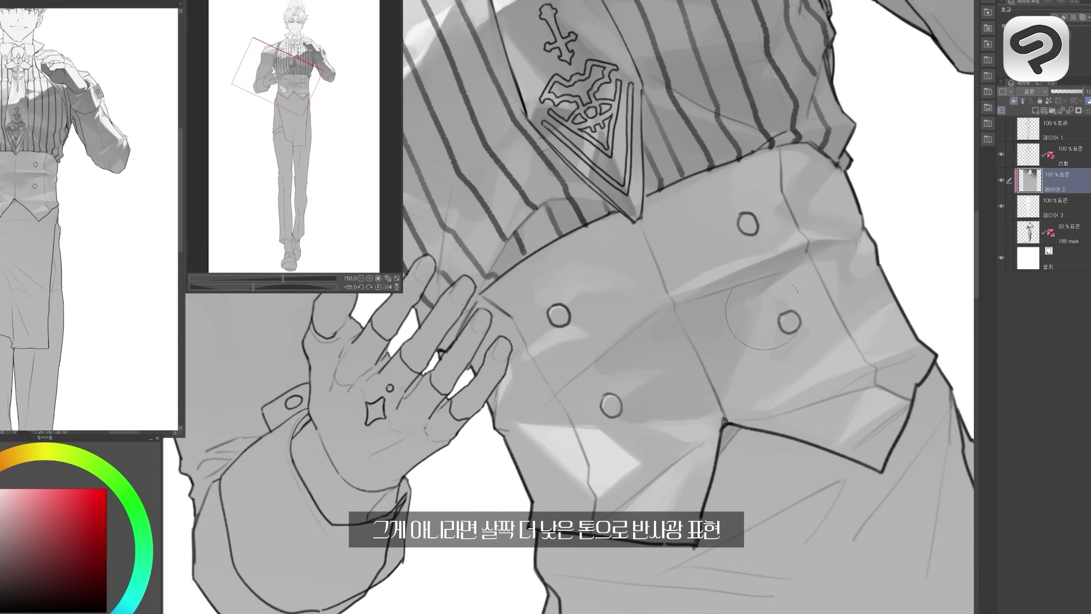
drag(761, 317, 703, 395)
scroll(704, 395, down, 2)
scroll(673, 431, down, 3)
scroll(673, 431, up, 5)
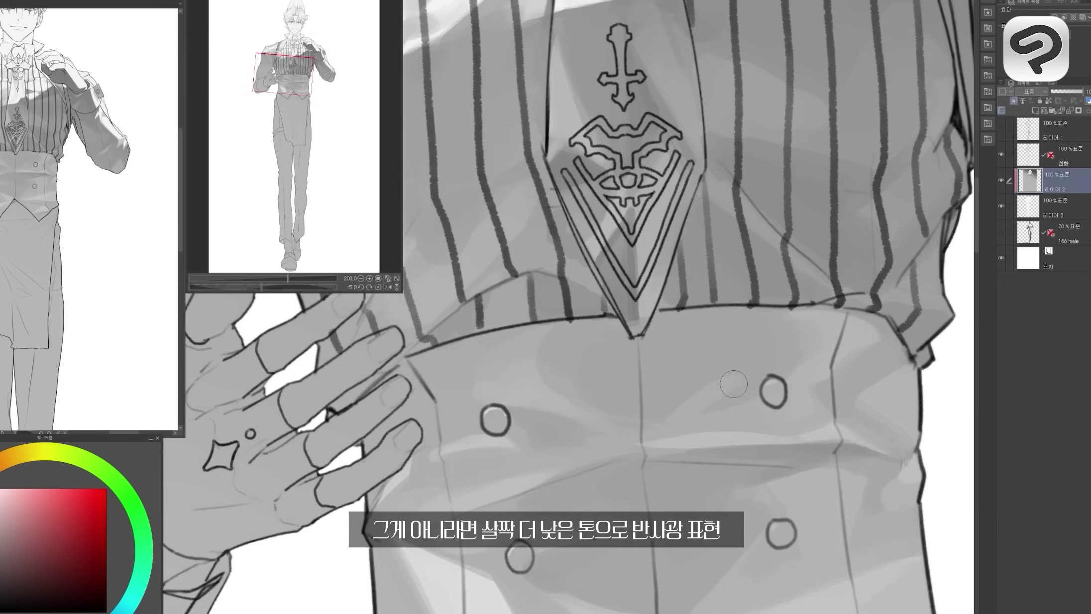
Deepen the striped shirt's side shadow near the lowered arm and shade the chest and strap beside the raised hand.
scroll(673, 432, down, 2)
drag(673, 431, 746, 385)
scroll(746, 385, up, 2)
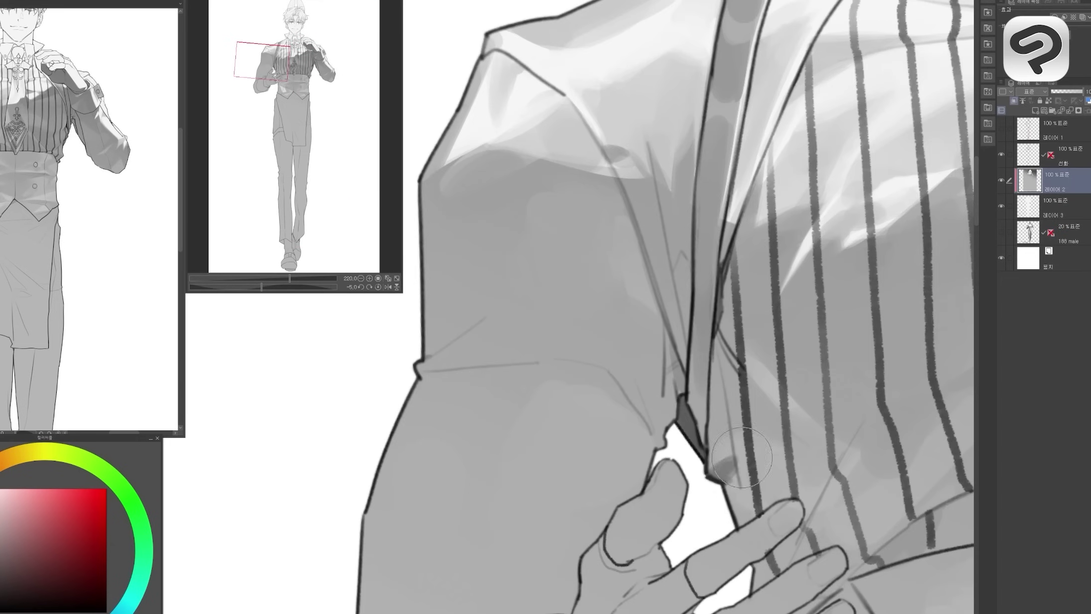
scroll(742, 457, down, 3)
scroll(787, 275, up, 2)
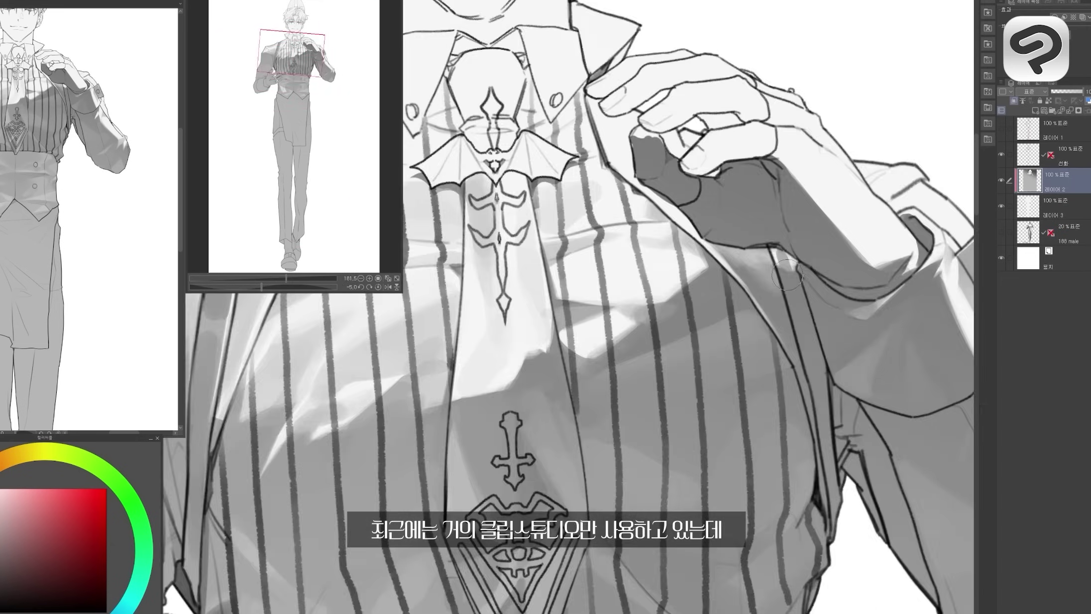
scroll(787, 275, down, 4)
scroll(817, 348, up, 3)
scroll(839, 408, down, 4)
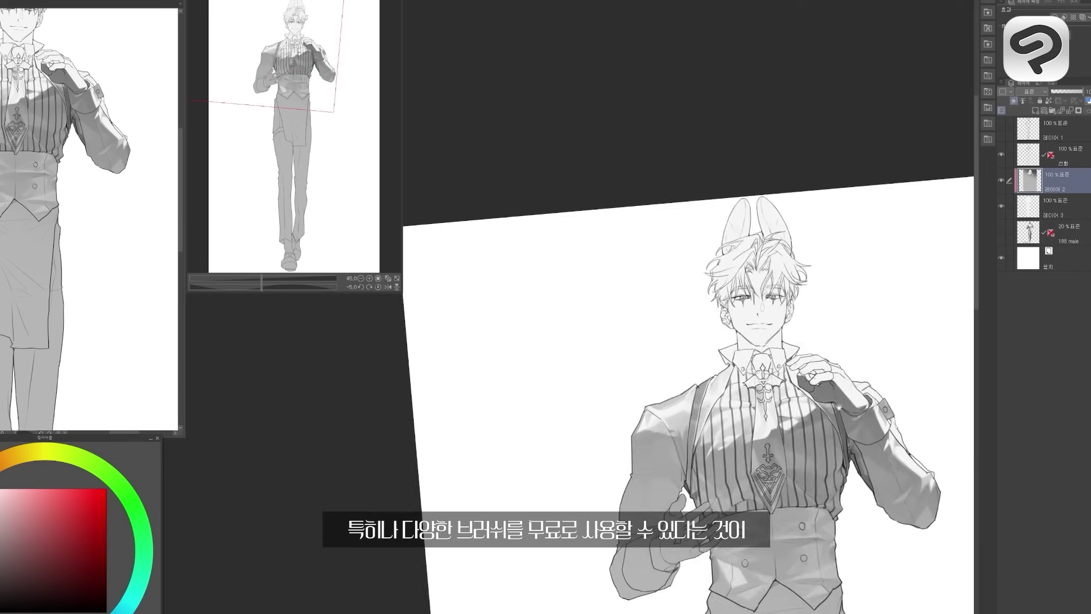
Shade the lowered arm's sleeve with folds at the armpit, the elbow and just above the cuff.
scroll(839, 407, up, 5)
scroll(516, 433, down, 2)
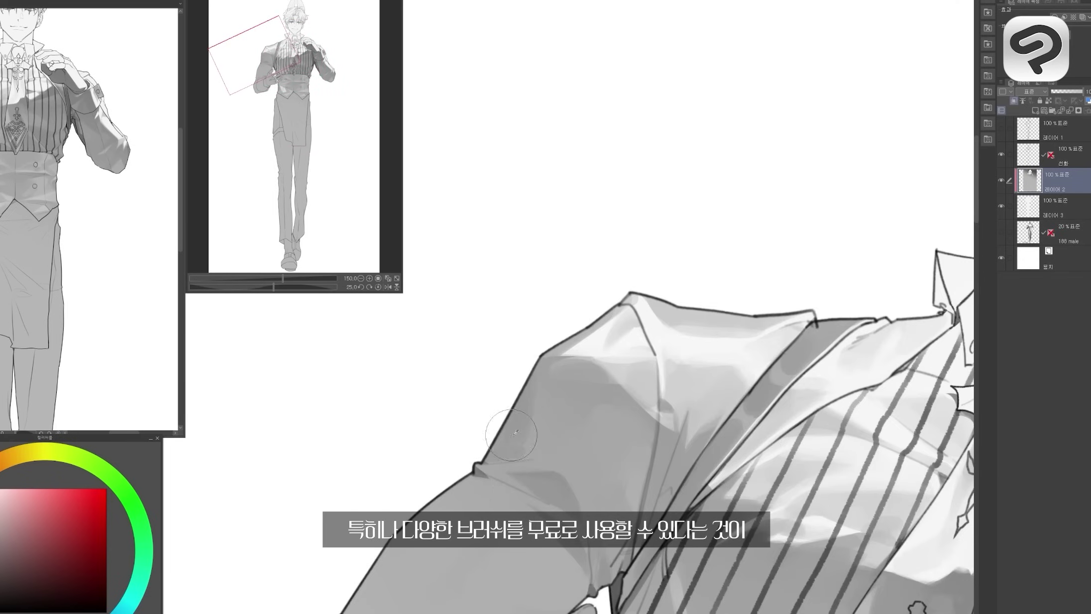
scroll(630, 498, down, 1)
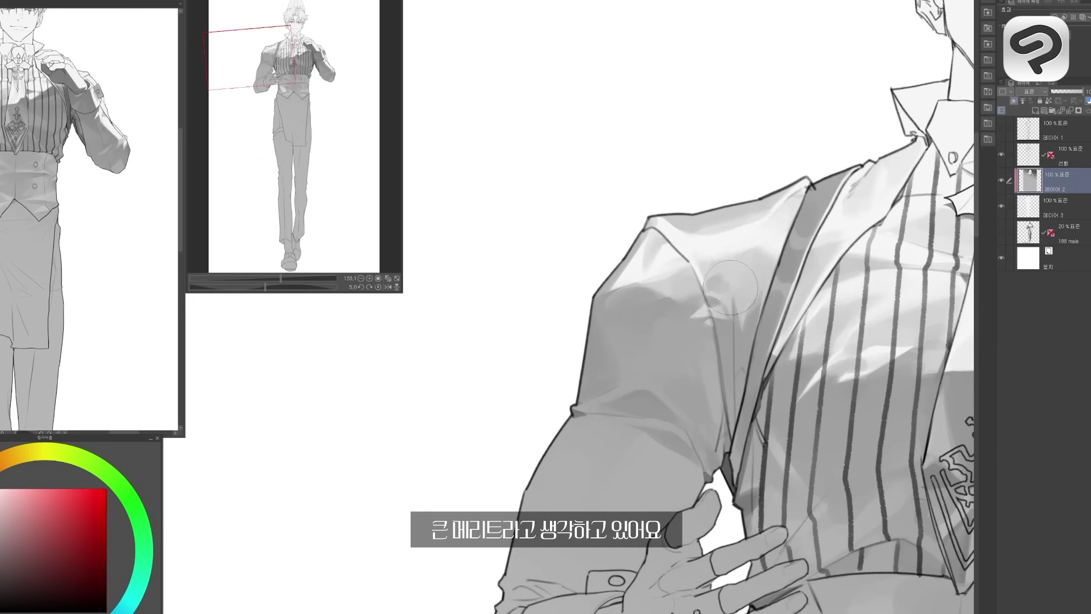
scroll(775, 252, up, 3)
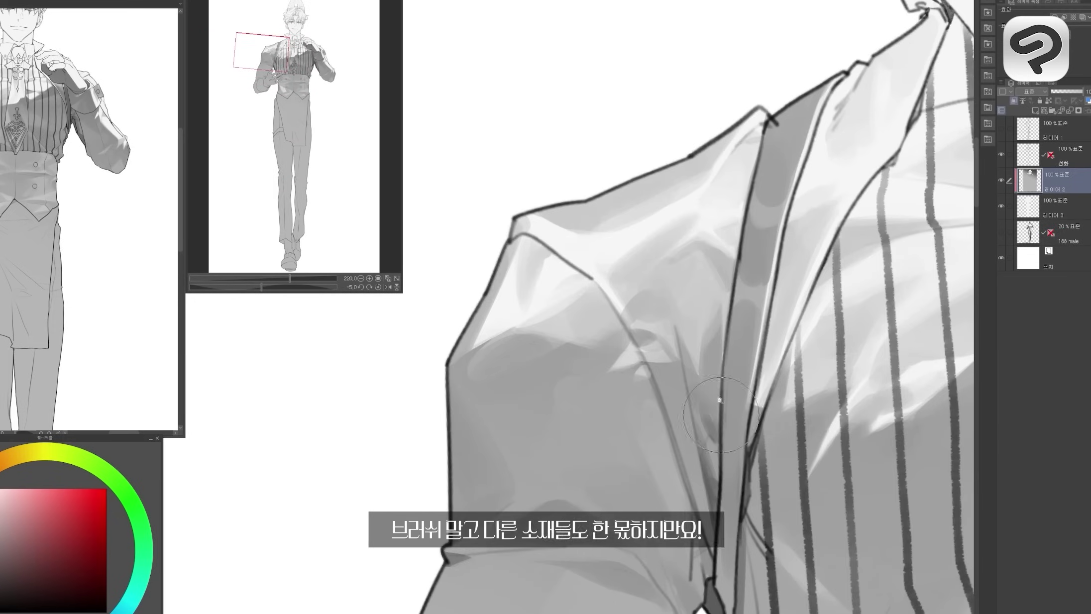
scroll(555, 438, down, 1)
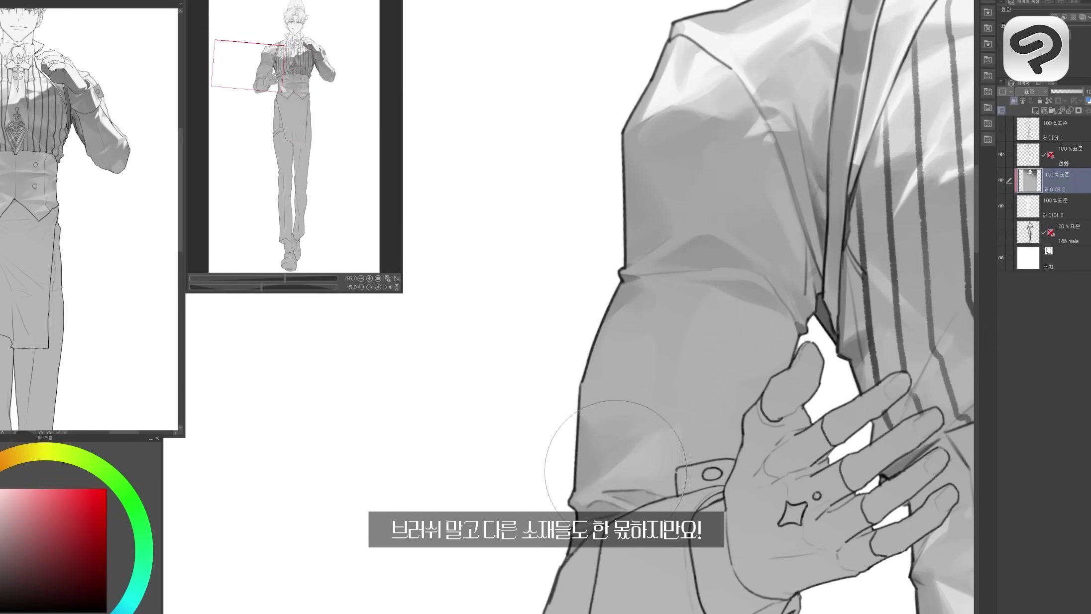
Paint near-white lit areas on the lowered hand's fingers, palm edge and cuff, leaving the rest in gray shadow.
scroll(615, 470, down, 1)
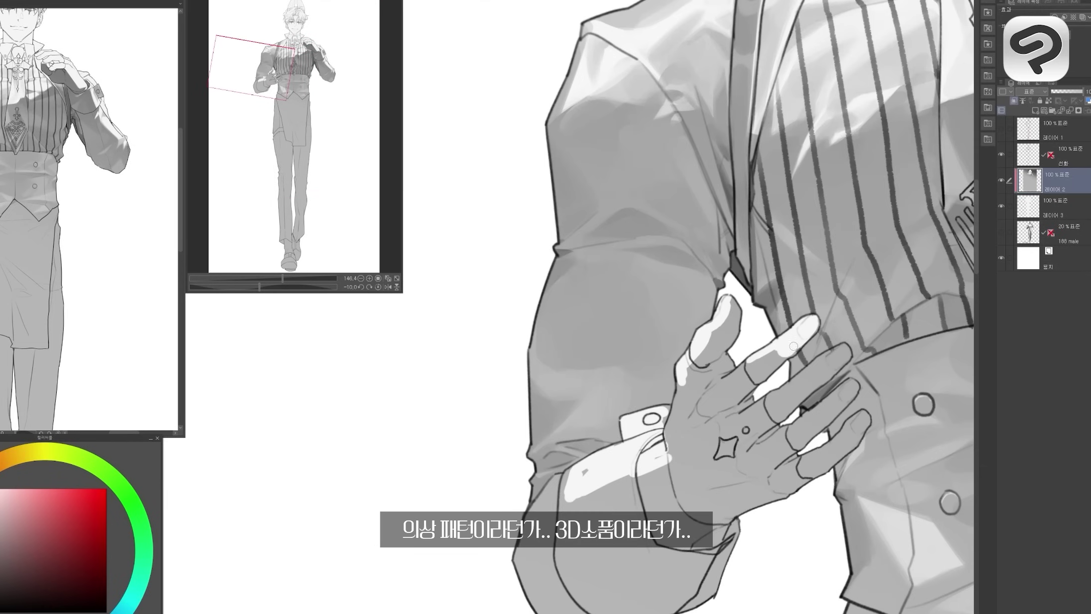
scroll(732, 467, up, 2)
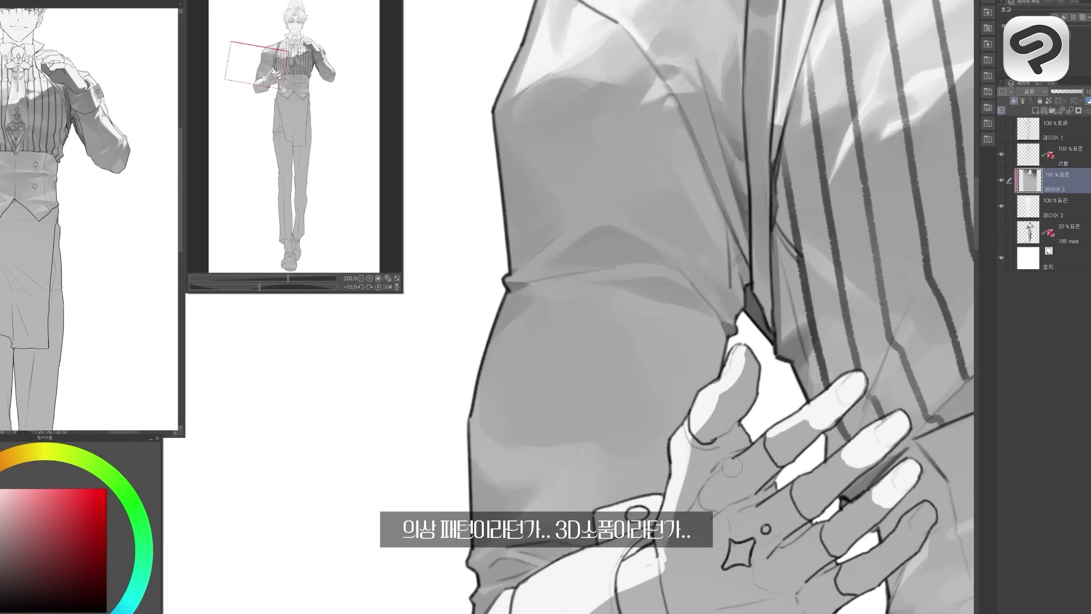
scroll(718, 427, up, 3)
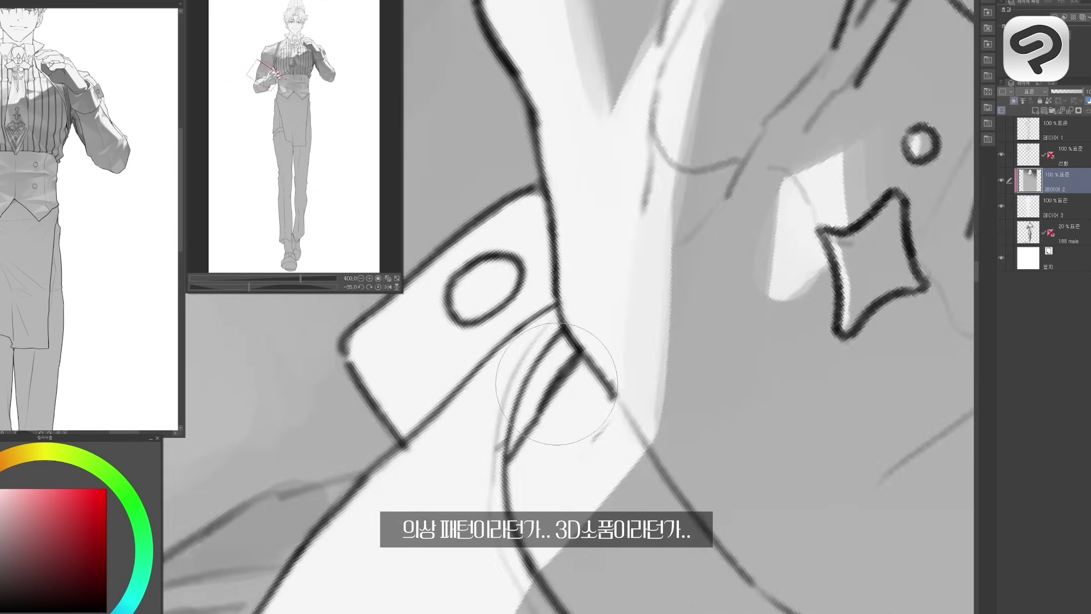
scroll(639, 416, down, 4)
scroll(722, 409, up, 2)
scroll(771, 403, down, 3)
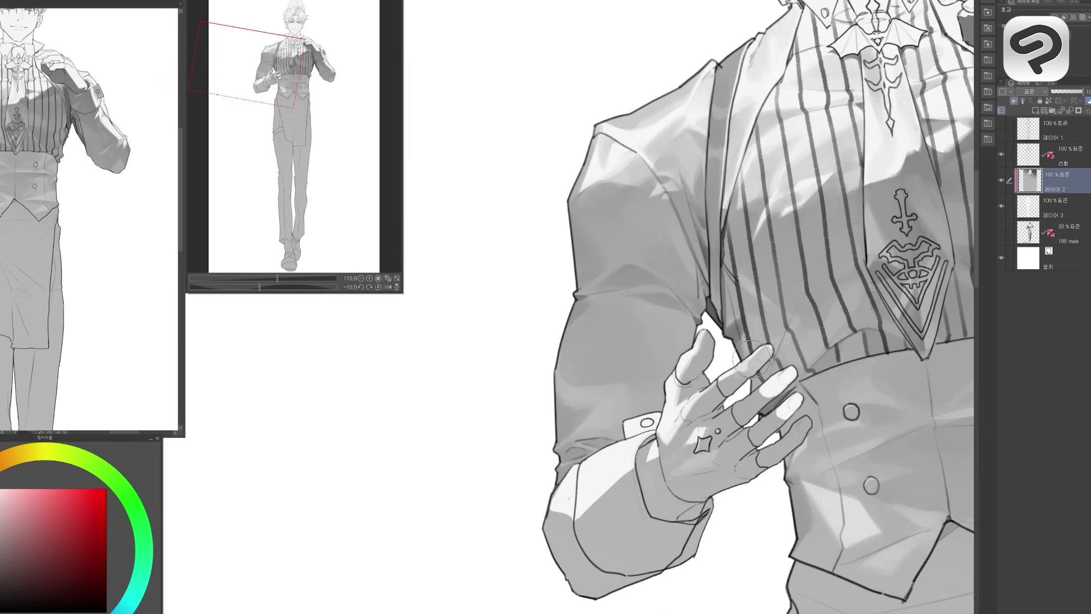
scroll(802, 399, up, 2)
scroll(556, 282, down, 3)
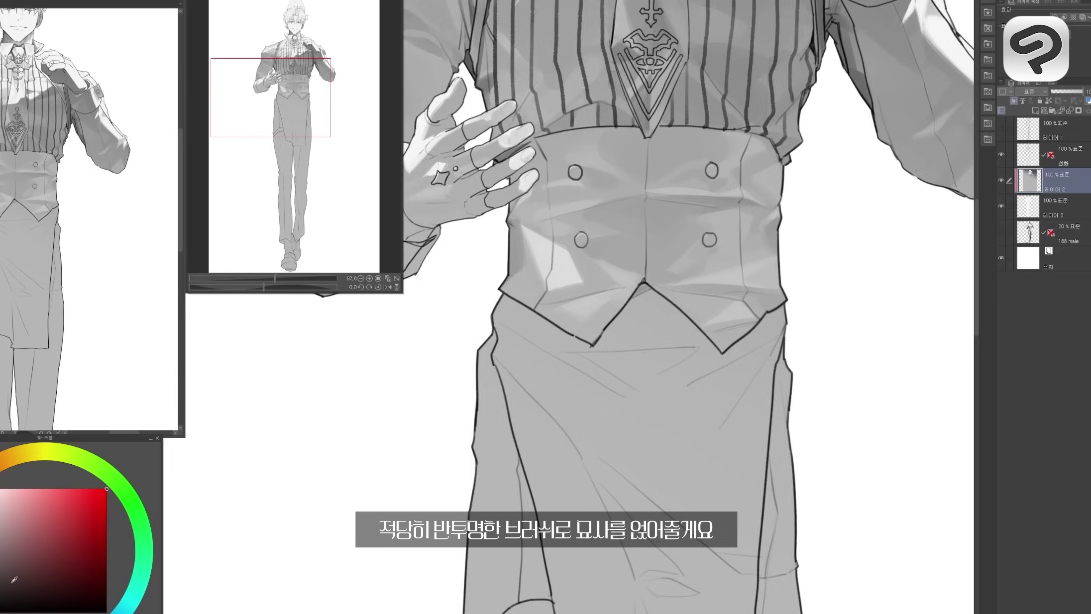
Block in dark gray shadows on the apron, leaving lighter diagonal folds and a lighter knee area.
scroll(556, 282, up, 3)
drag(578, 283, 692, 378)
scroll(692, 378, down, 2)
drag(622, 299, 617, 448)
scroll(618, 448, down, 1)
scroll(796, 522, down, 1)
mouse_move(747, 468)
mouse_down()
mouse_move(797, 523)
mouse_move(776, 522)
mouse_up()
scroll(702, 377, down, 3)
scroll(703, 377, up, 4)
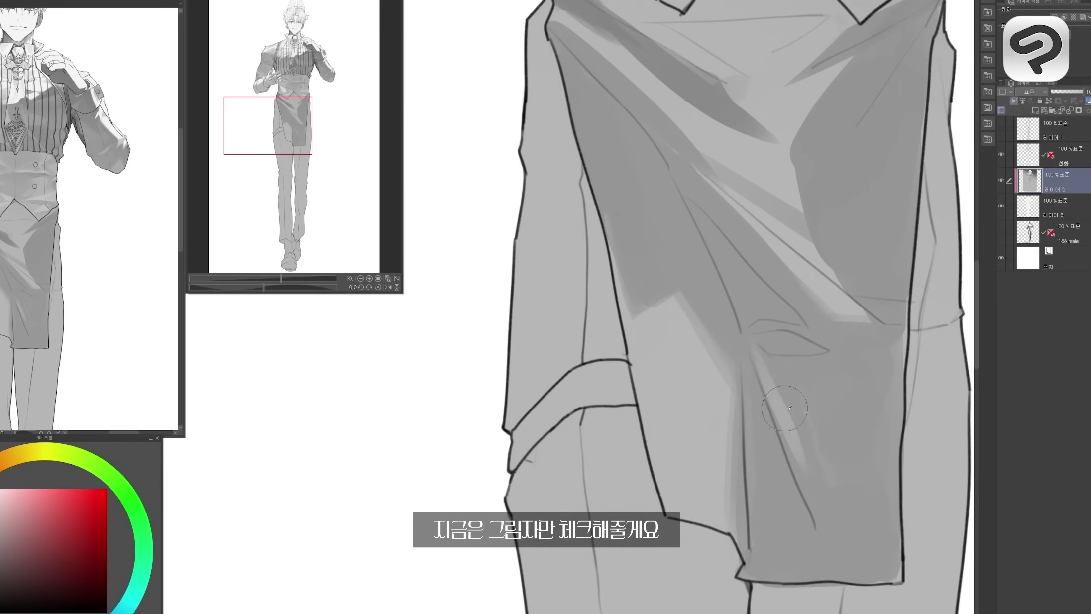
Blend the apron's long fold shadows and paint narrow lighter ridges running down from the waist.
scroll(820, 561, down, 3)
key(^)
key(^)
key(^)
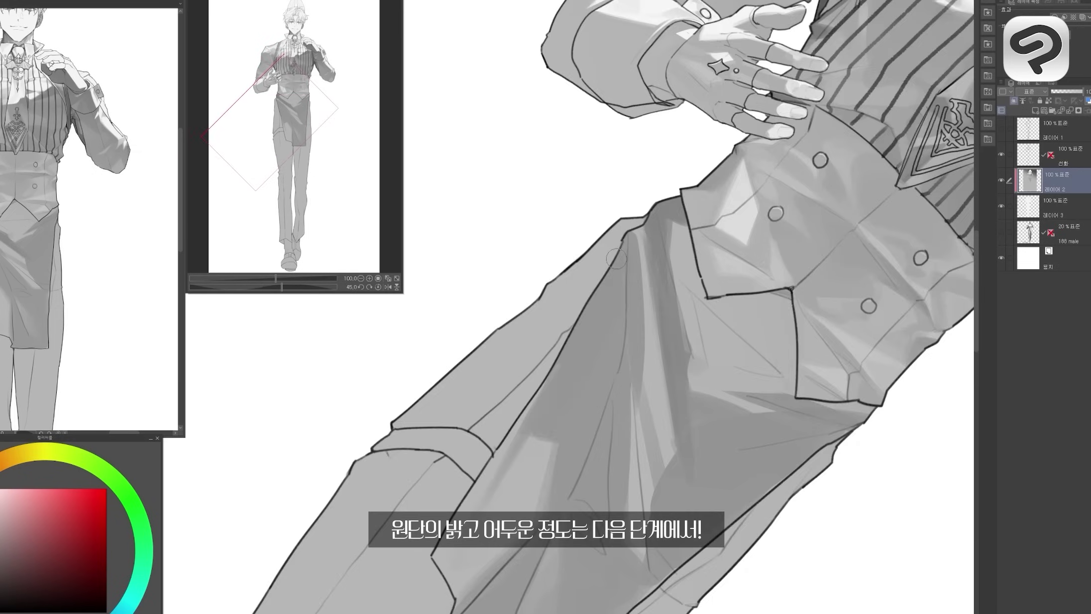
scroll(667, 337, up, 3)
drag(667, 336, 662, 297)
scroll(647, 298, down, 2)
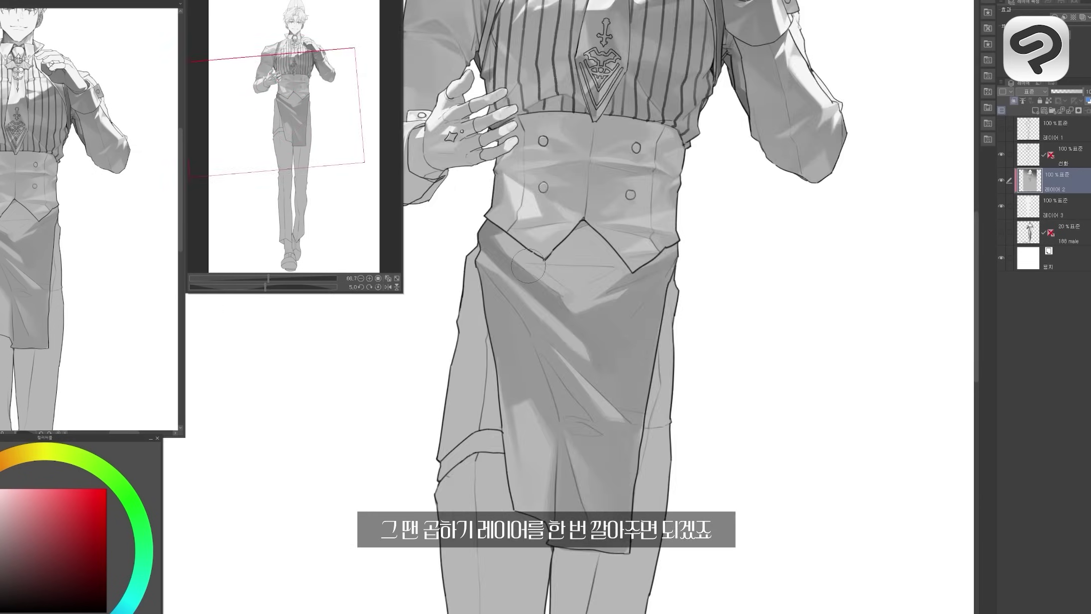
Paint a triangular shadow beneath the waistcoat points and refine the diagonal folds across the upper apron.
scroll(631, 300, up, 1)
scroll(631, 299, up, 4)
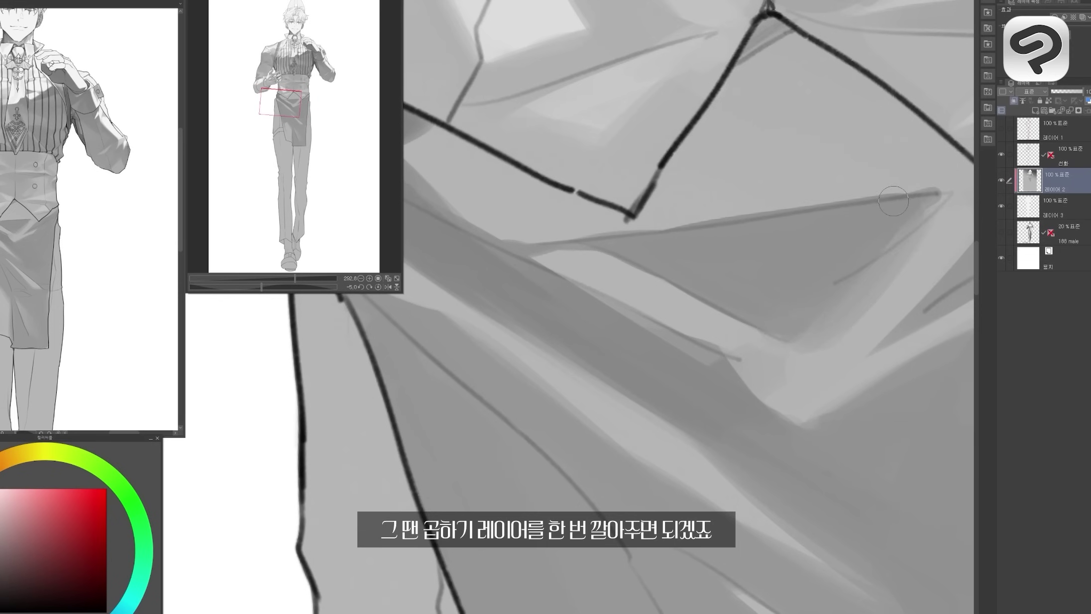
scroll(760, 311, down, 3)
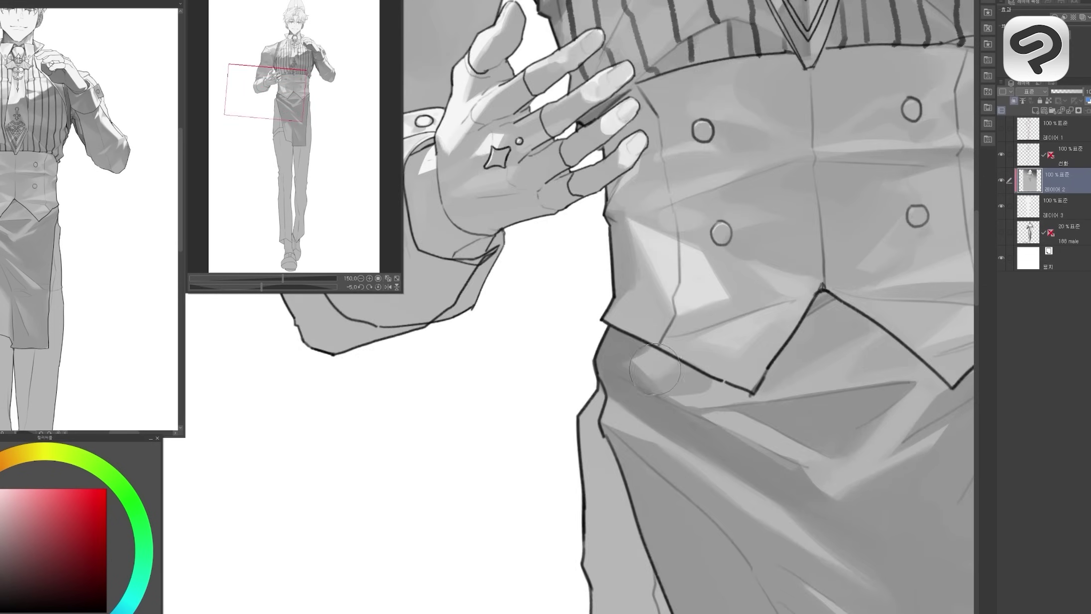
scroll(655, 370, up, 1)
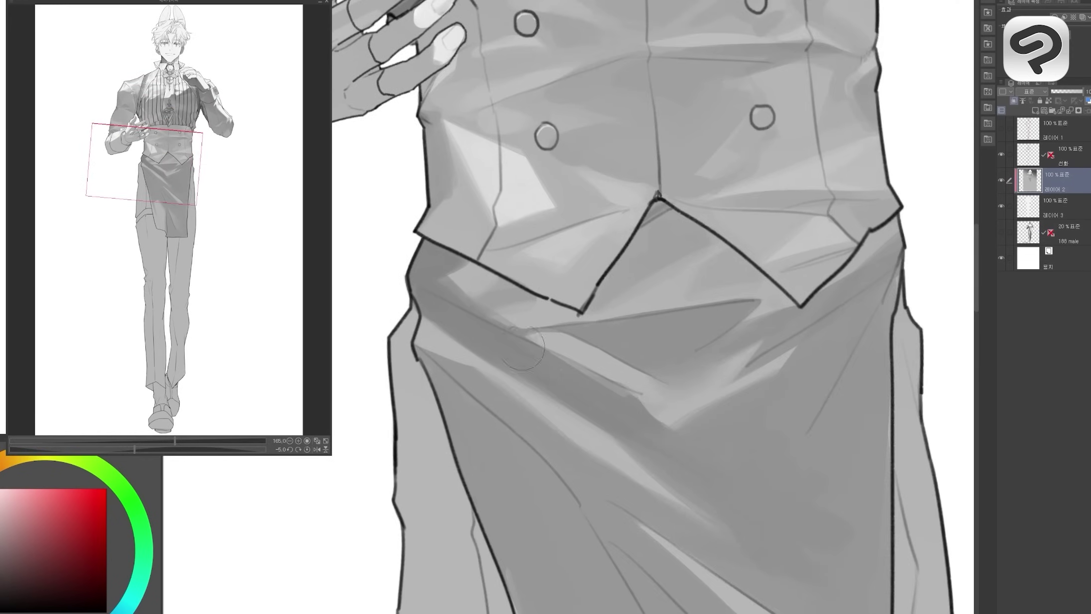
scroll(522, 349, up, 1)
scroll(488, 267, down, 2)
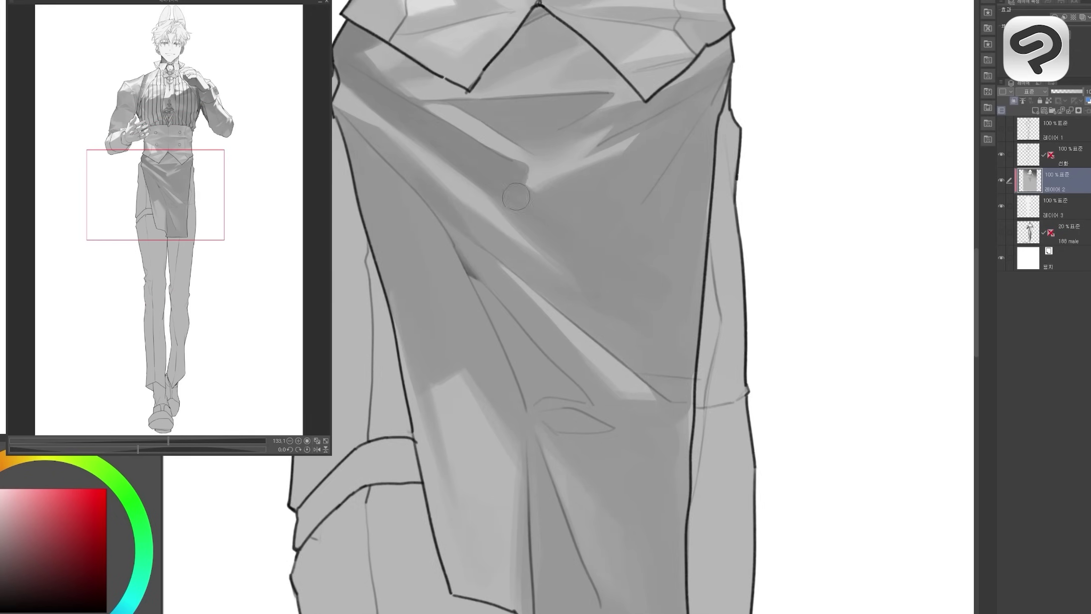
Shade the thigh strap darker gray and paint a cast shadow on the trousers beneath the apron's hem.
scroll(488, 267, down, 1)
scroll(653, 265, up, 1)
scroll(653, 265, down, 3)
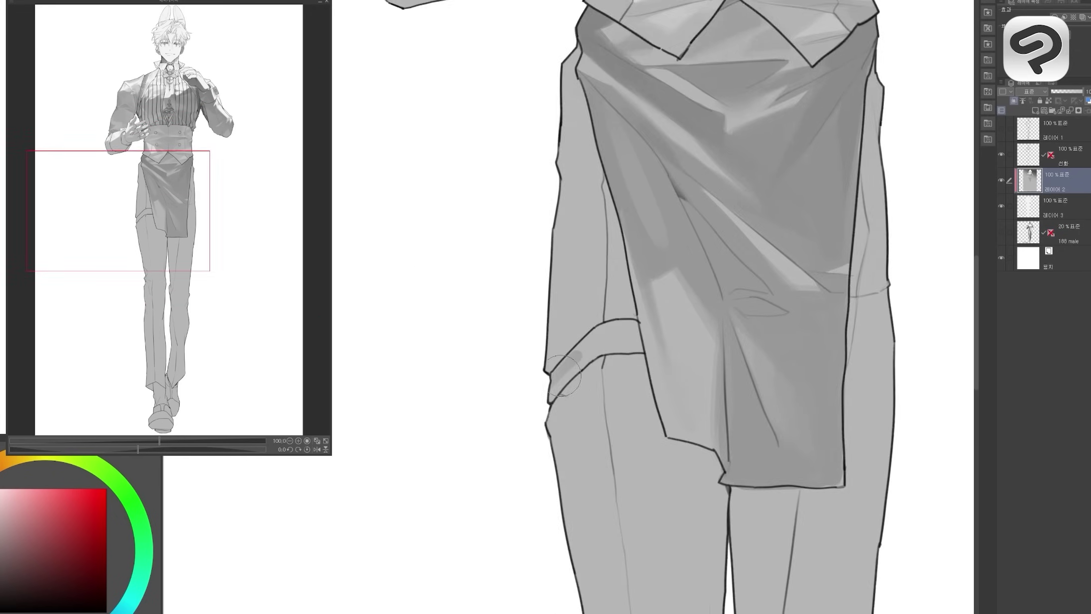
scroll(723, 317, down, 8)
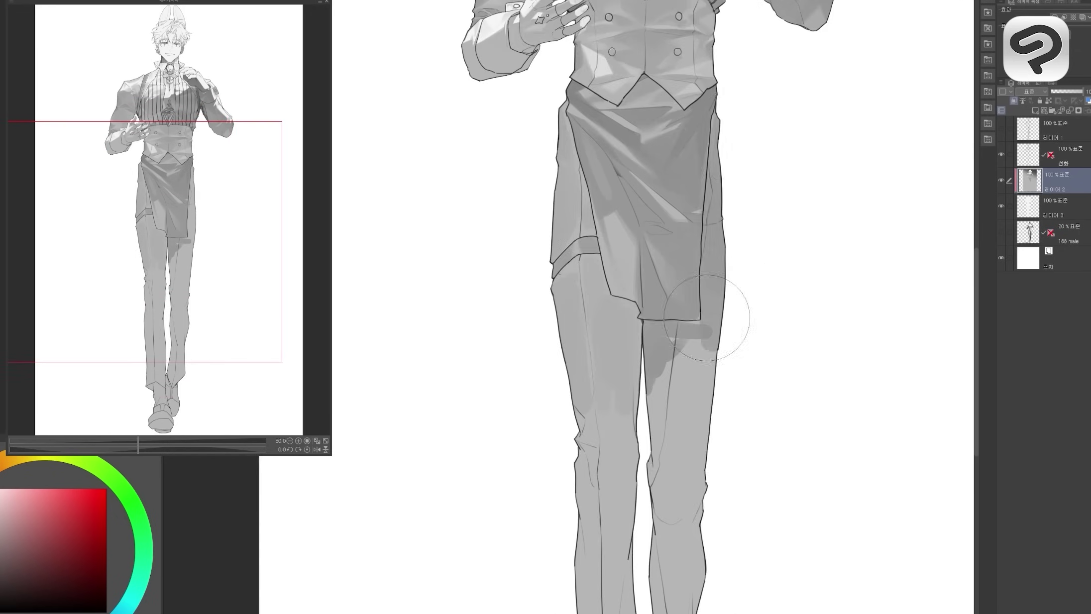
scroll(738, 295, up, 12)
scroll(525, 522, down, 5)
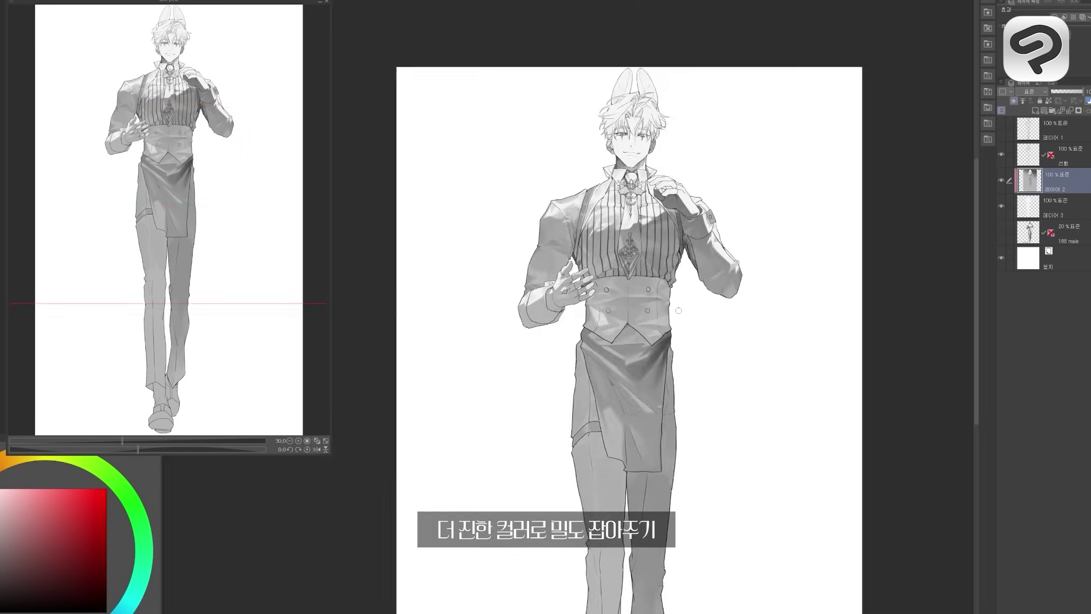
Deepen the apron's waist, diagonal and long lower folds with darker gray, keeping the narrow lighter ridges.
scroll(548, 543, up, 6)
scroll(551, 547, up, 3)
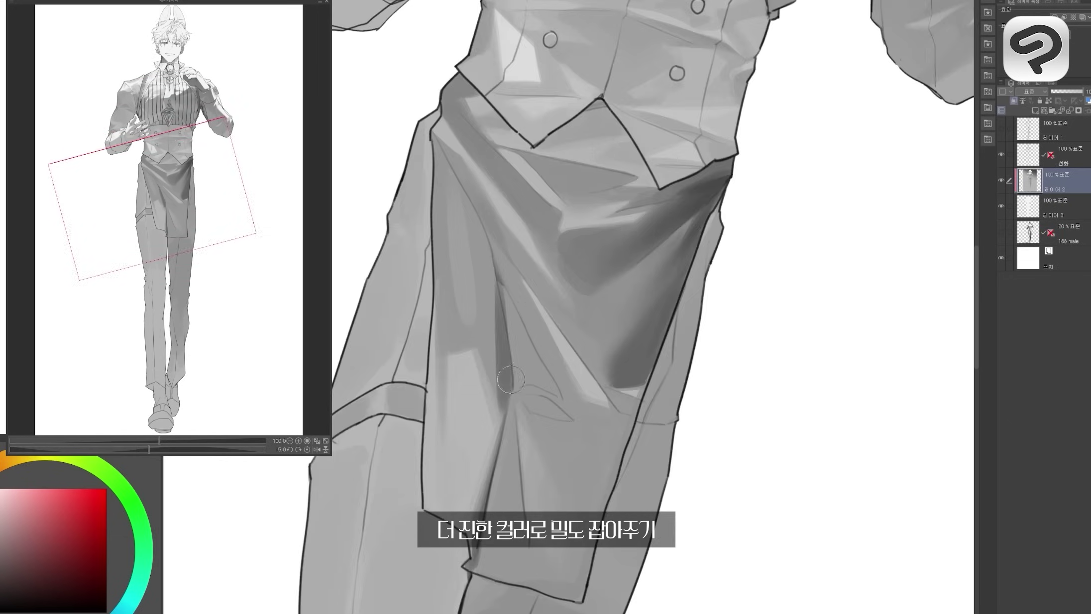
drag(545, 351, 577, 441)
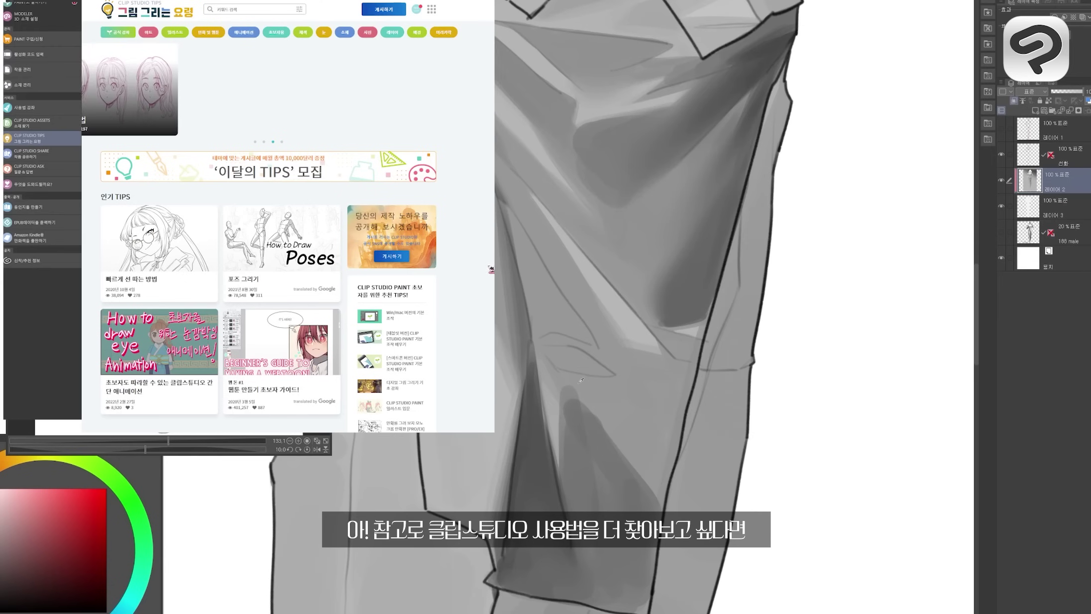
scroll(667, 396, up, 5)
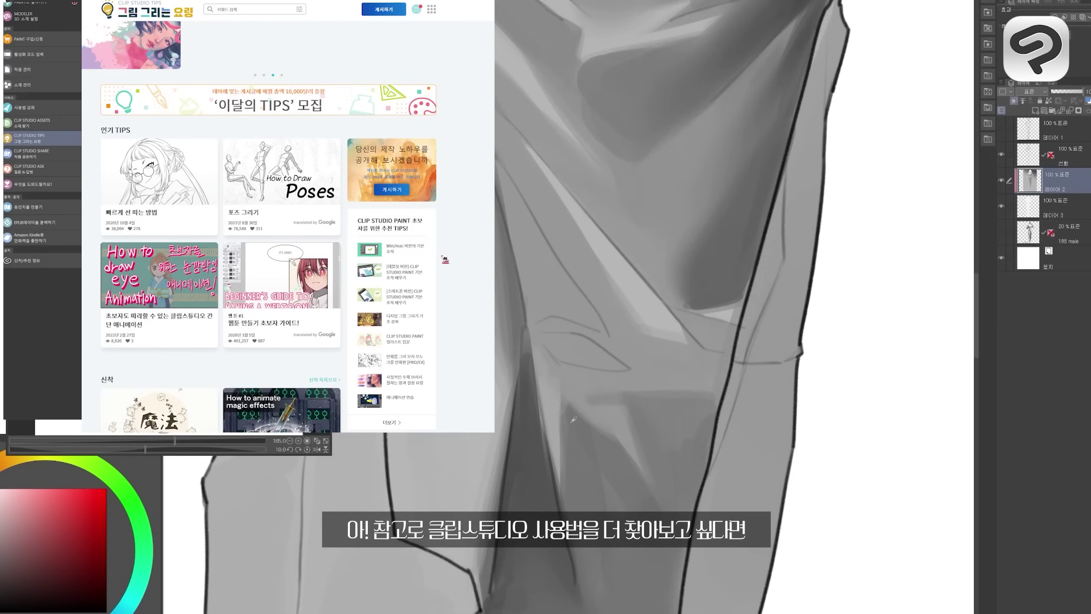
scroll(541, 408, down, 10)
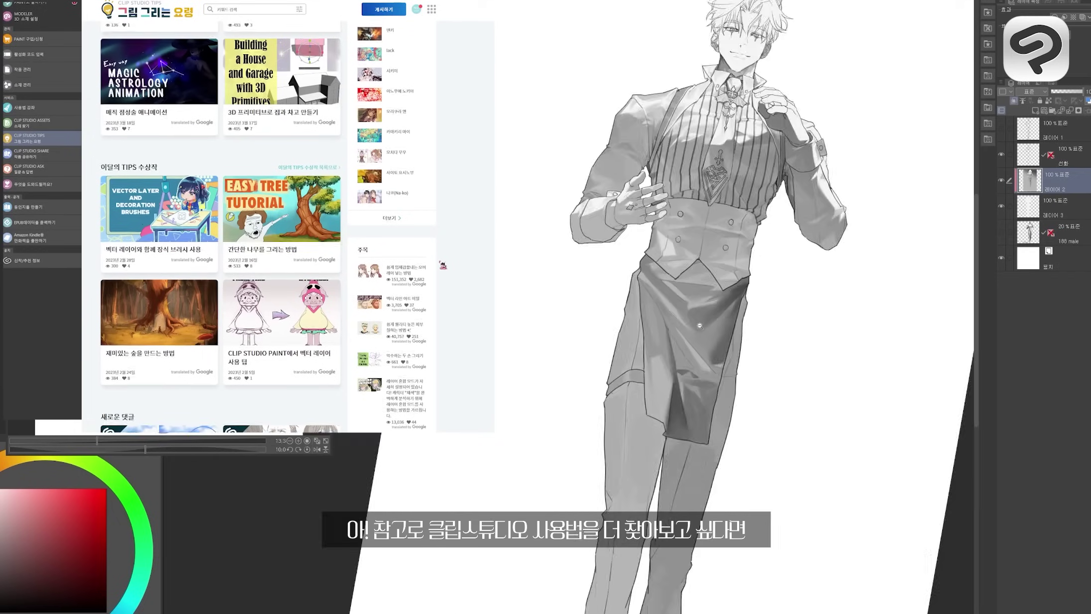
scroll(735, 420, up, 6)
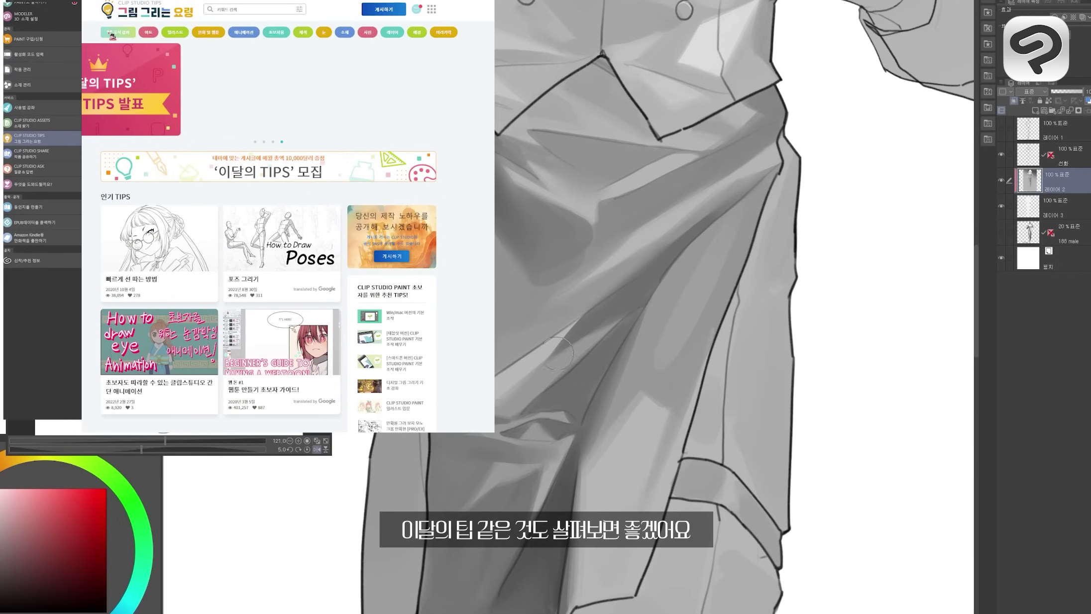
Paint gray shading inside the rabbit ears, leaving a thin light rim along their edges.
scroll(558, 353, down, 6)
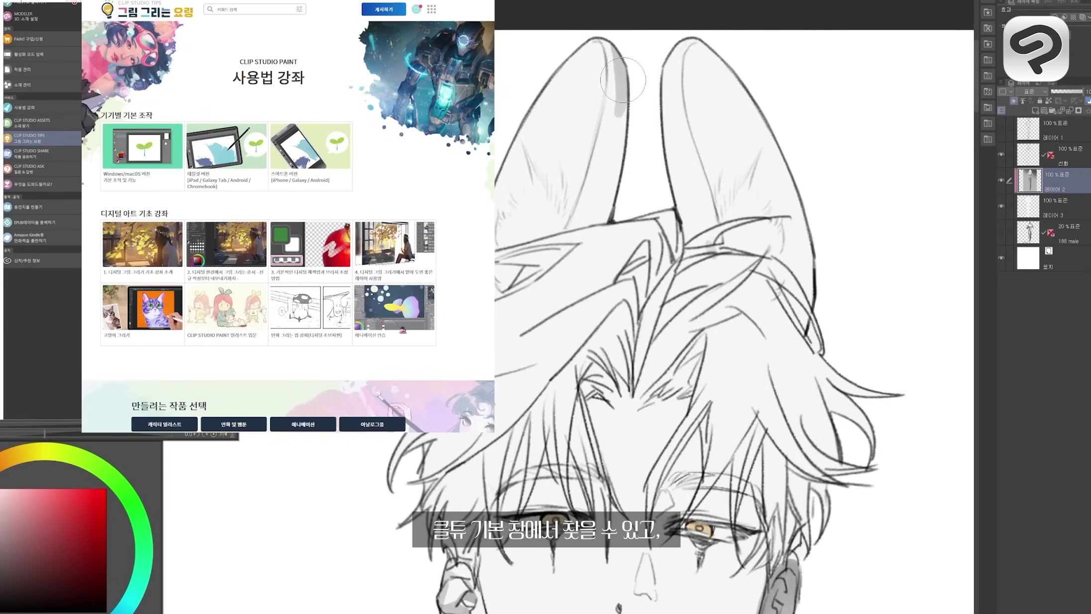
scroll(635, 374, up, 5)
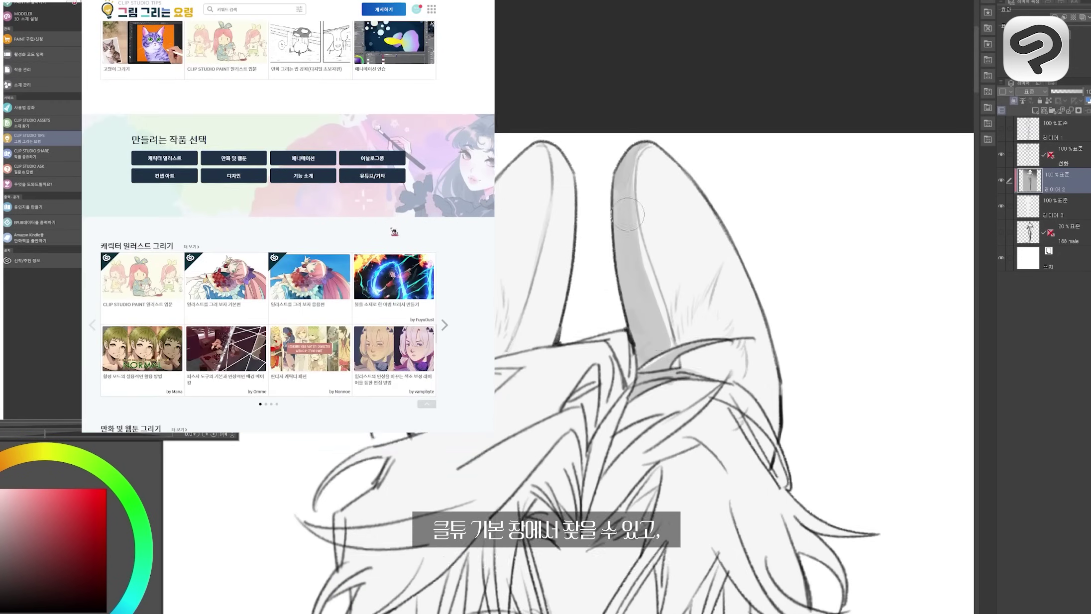
scroll(634, 374, down, 3)
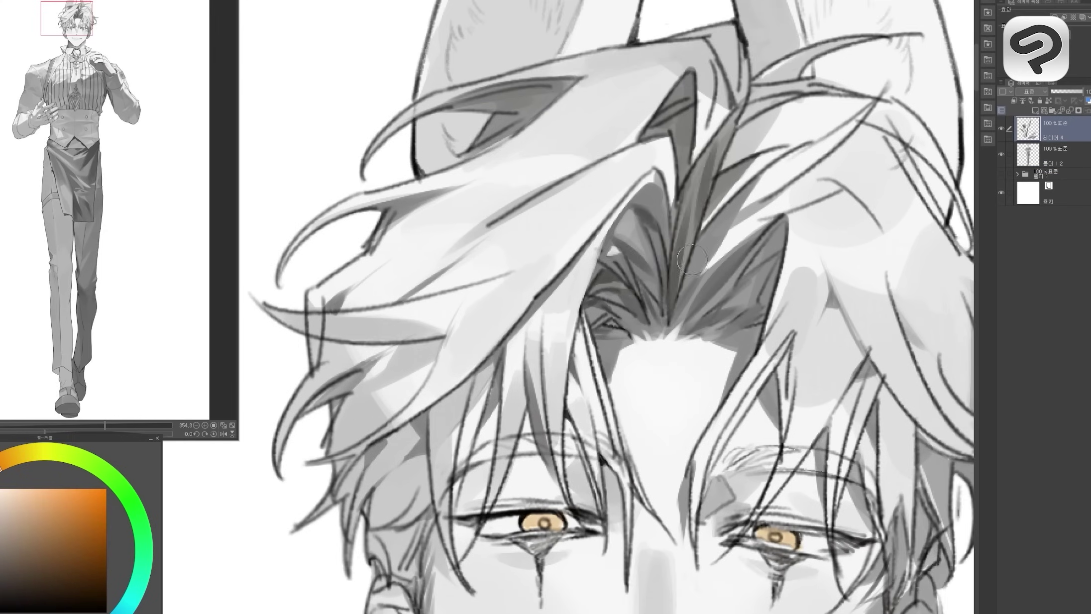
Refine the hair shading with darker gray between the strands around the parting and the side locks.
scroll(692, 259, up, 2)
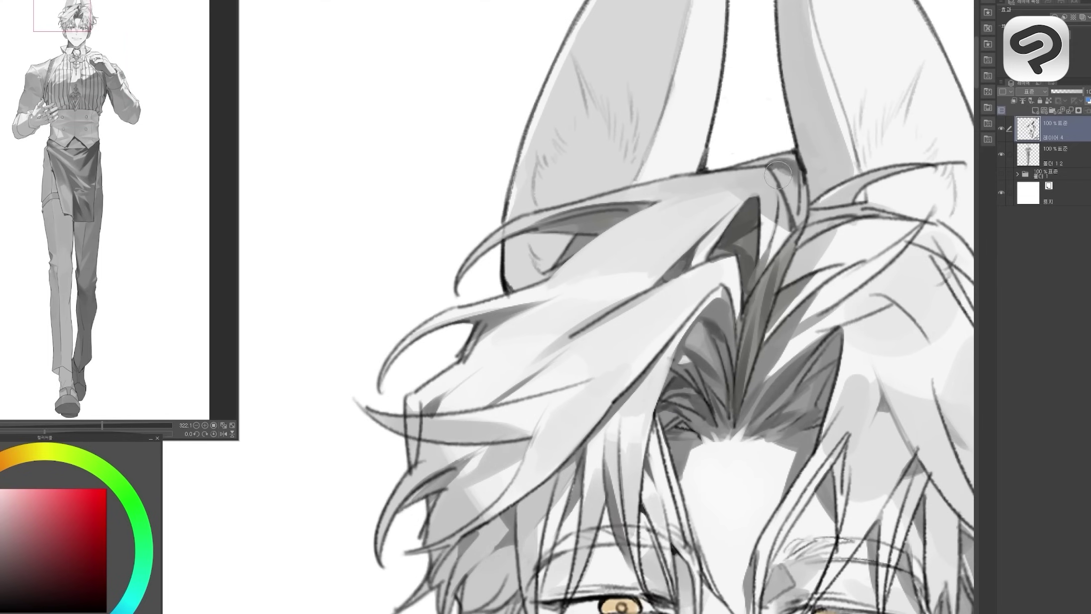
scroll(778, 174, up, 3)
scroll(615, 423, down, 3)
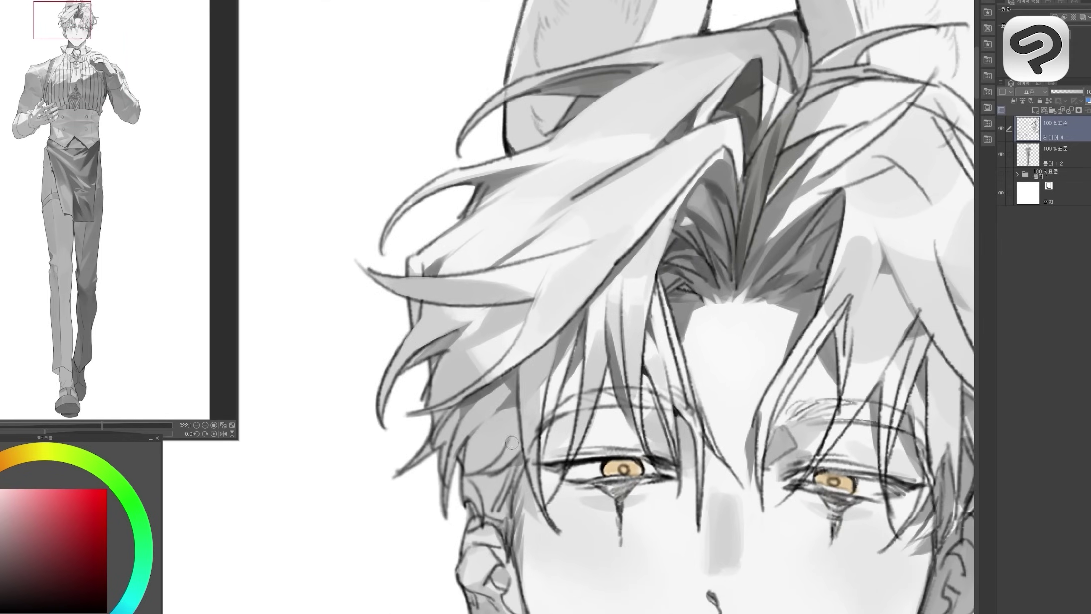
drag(547, 348, 395, 448)
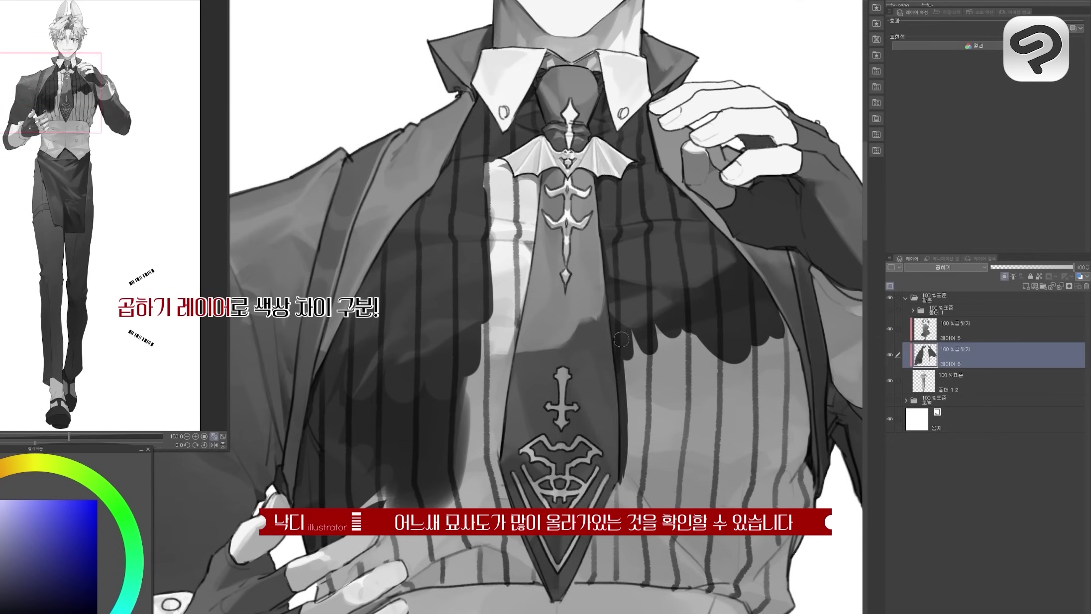
Darken the striped shirt on both sides of the tie on the Multiply layer, down to the waistcoat's upper edge.
mouse_move(621, 339)
mouse_down()
mouse_move(747, 457)
mouse_move(778, 318)
mouse_up()
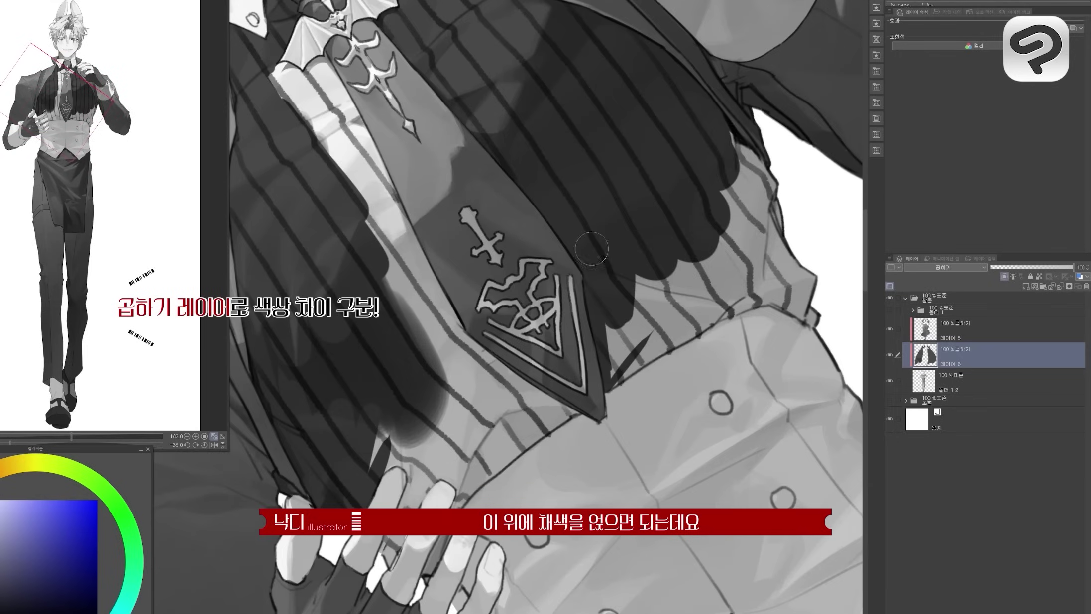
drag(742, 144, 663, 309)
scroll(625, 365, up, 3)
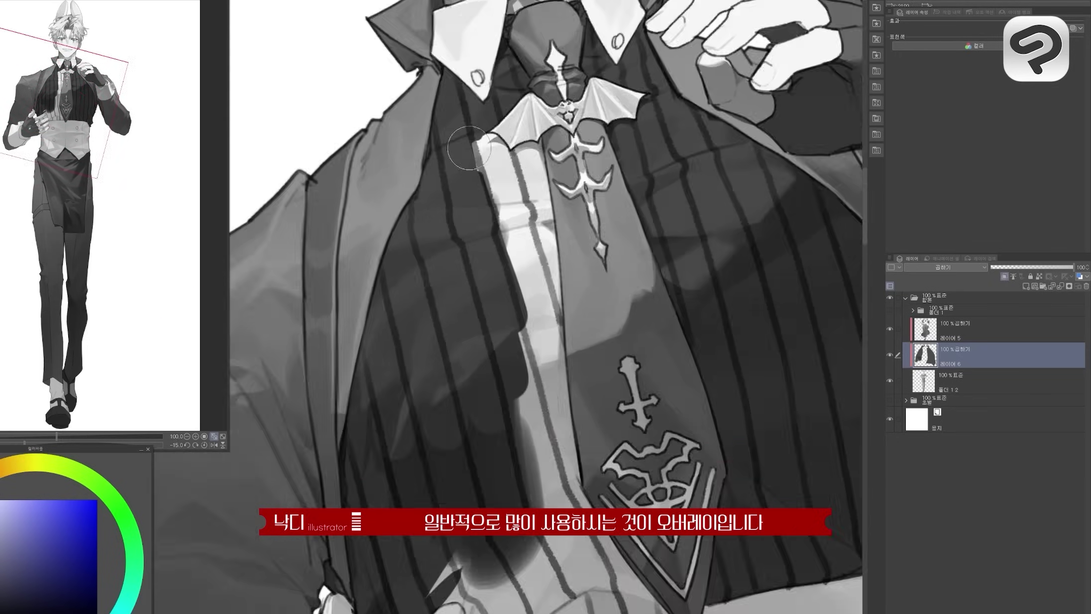
drag(553, 135, 532, 219)
mouse_move(557, 159)
mouse_down()
mouse_move(547, 219)
mouse_move(558, 448)
mouse_up()
mouse_move(563, 498)
mouse_down()
mouse_move(565, 341)
mouse_move(498, 388)
mouse_move(544, 361)
mouse_move(539, 440)
mouse_up()
drag(545, 487, 682, 406)
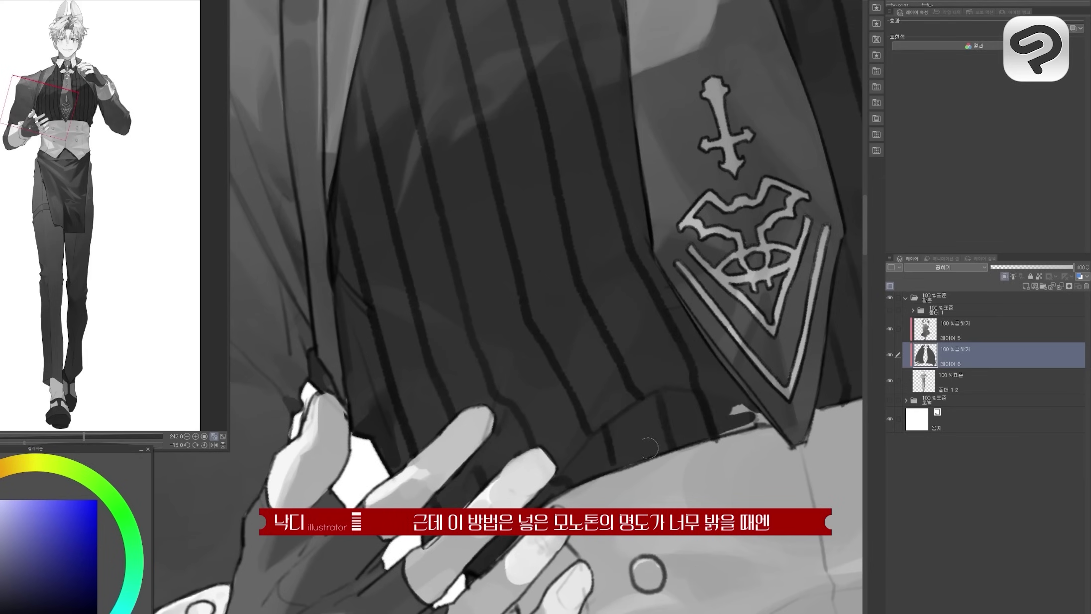
Darken both suspenders and the striped shirt's outer edges beside the jacket on the Multiply layer.
scroll(547, 323, down, 5)
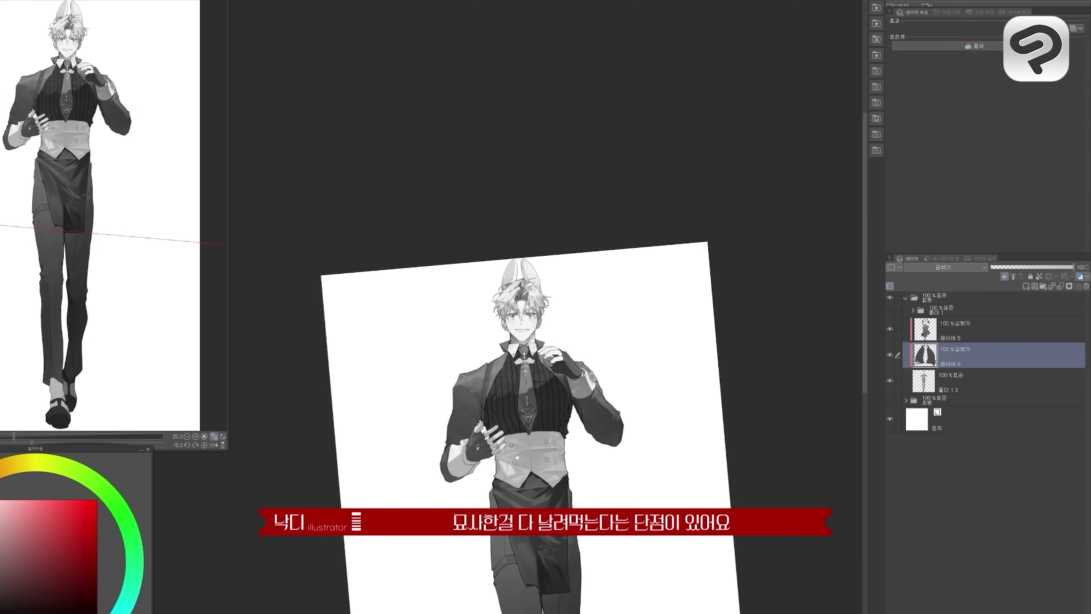
scroll(476, 240, up, 5)
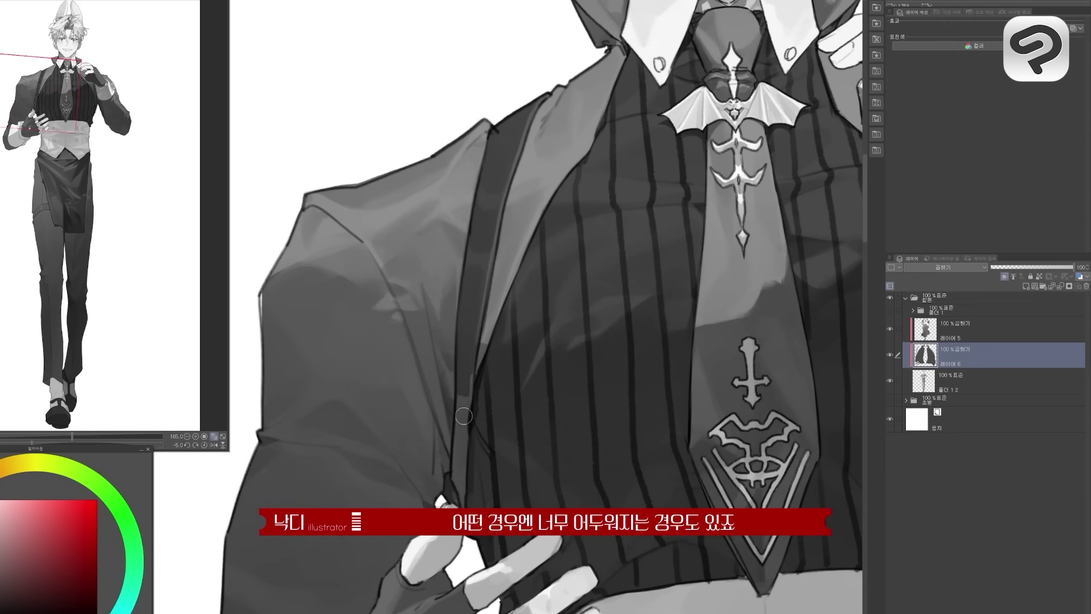
drag(465, 433, 547, 345)
scroll(579, 433, down, 5)
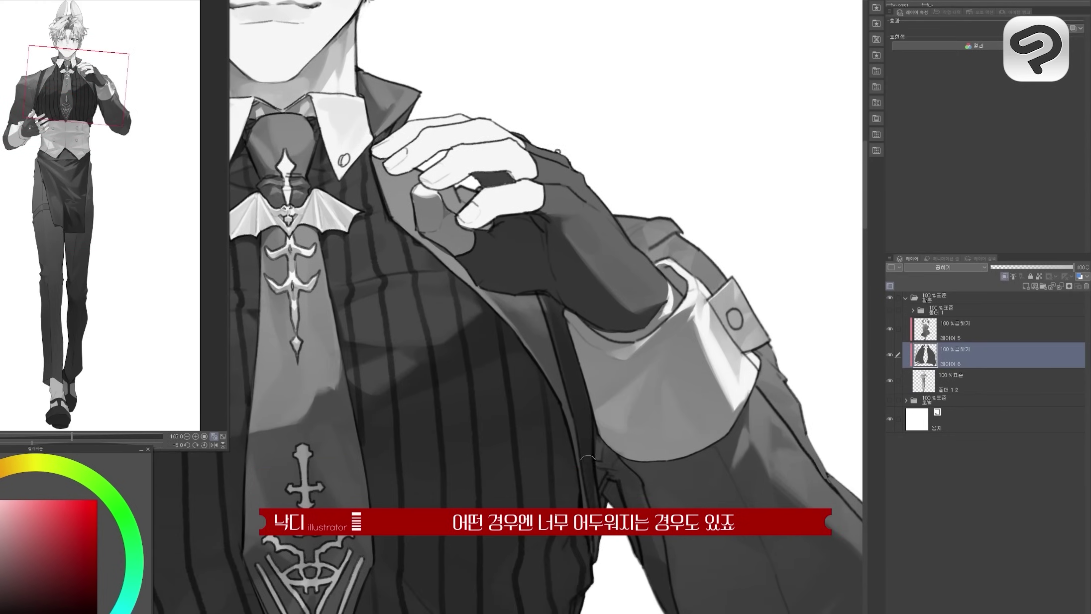
scroll(547, 348, up, 4)
Select the painted area of the lower Multiply layer, and darken the waistcoat buttons, apron and thigh strap.
click(933, 343)
ctrl+click(926, 355)
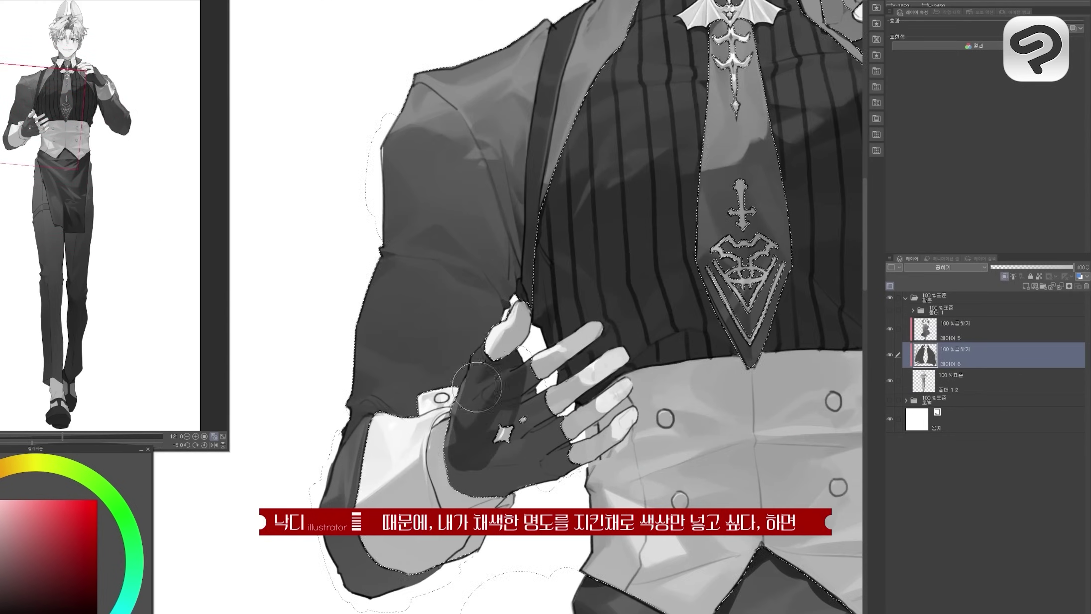
drag(856, 36, 453, 260)
scroll(543, 276, down, 3)
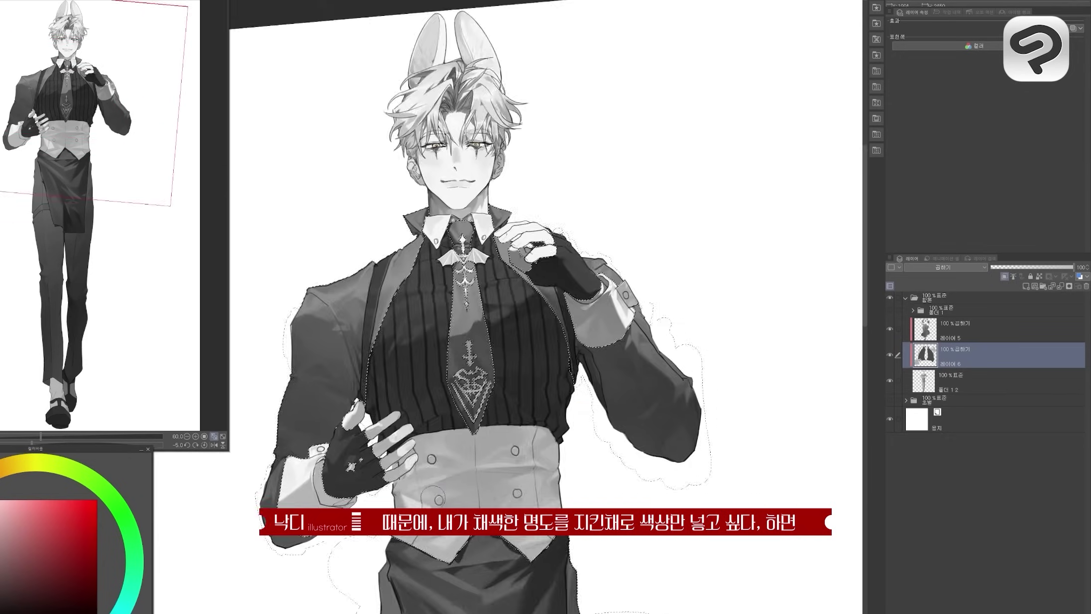
scroll(519, 368, up, 2)
ctrl+shift+click(519, 368)
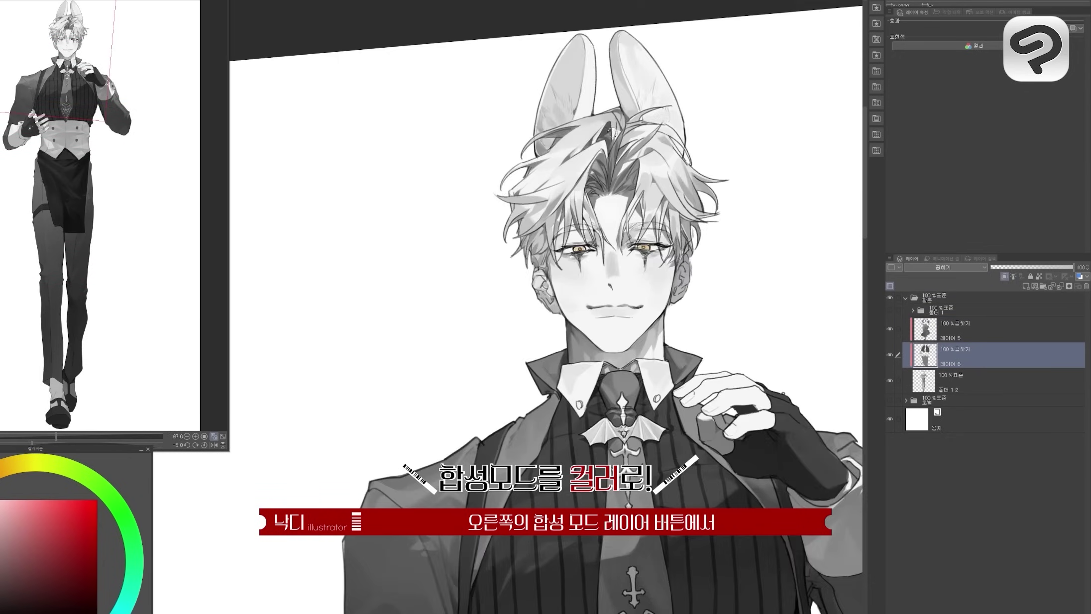
scroll(548, 298, down, 3)
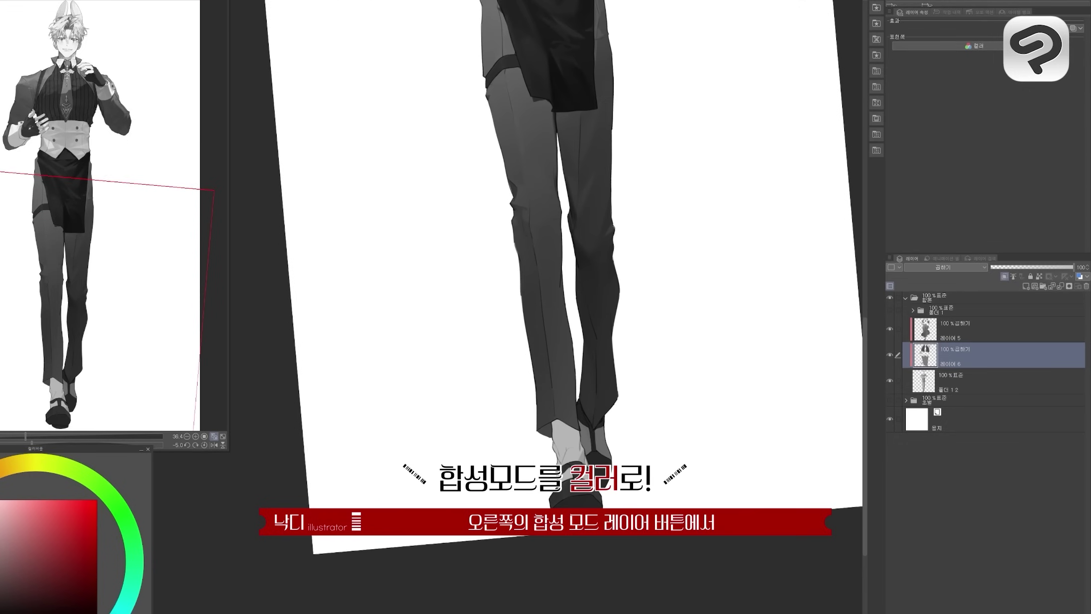
Add a clipped layer in Color blending mode above the Multiply layers and paint the hair and ears pale lavender.
click(946, 337)
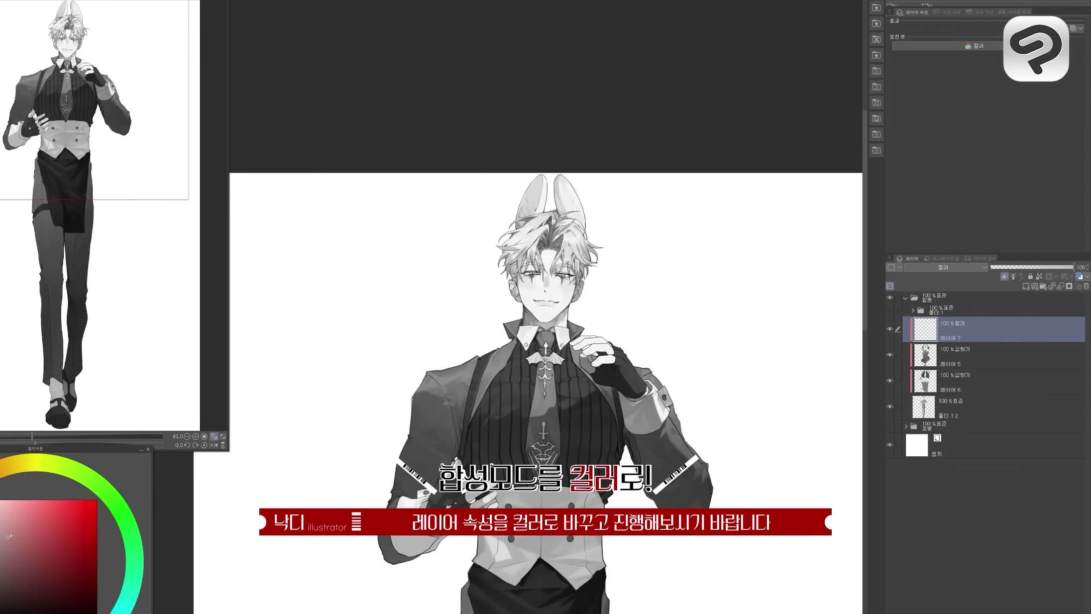
scroll(469, 266, up, 10)
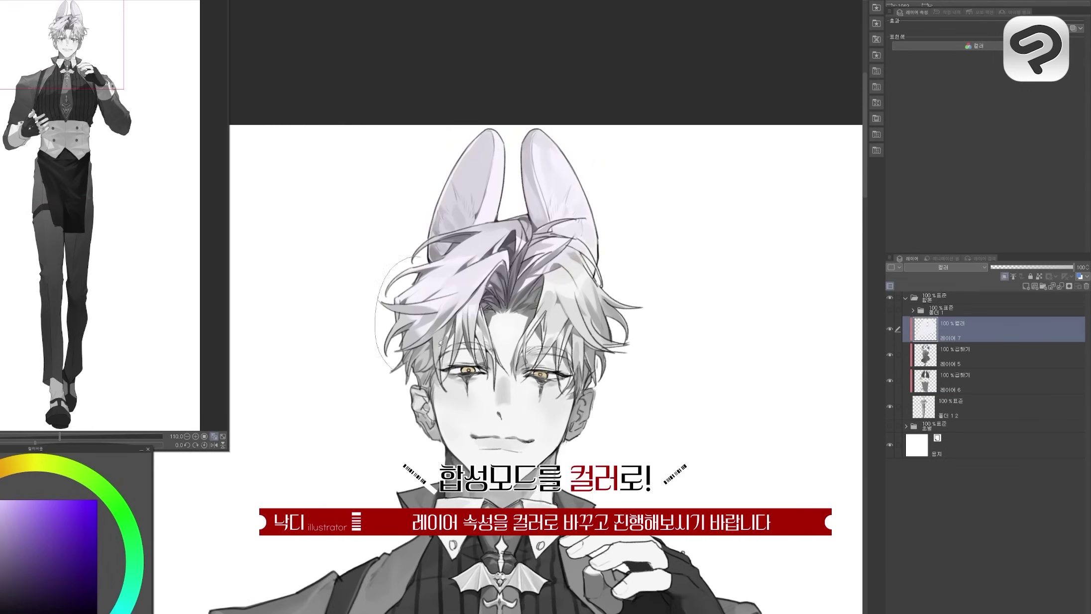
scroll(548, 298, down, 2)
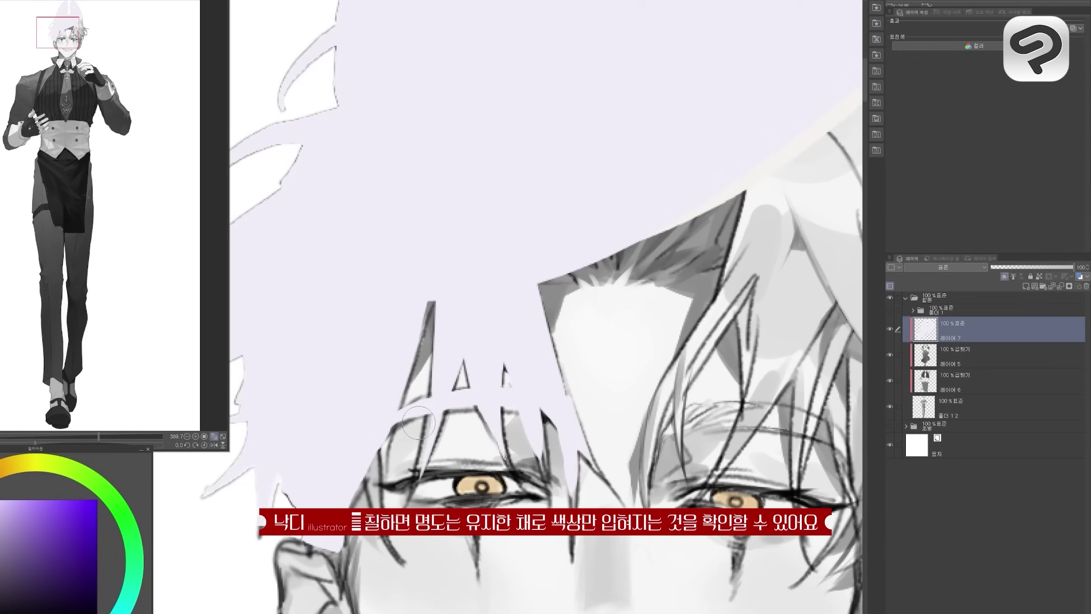
drag(803, 304, 440, 420)
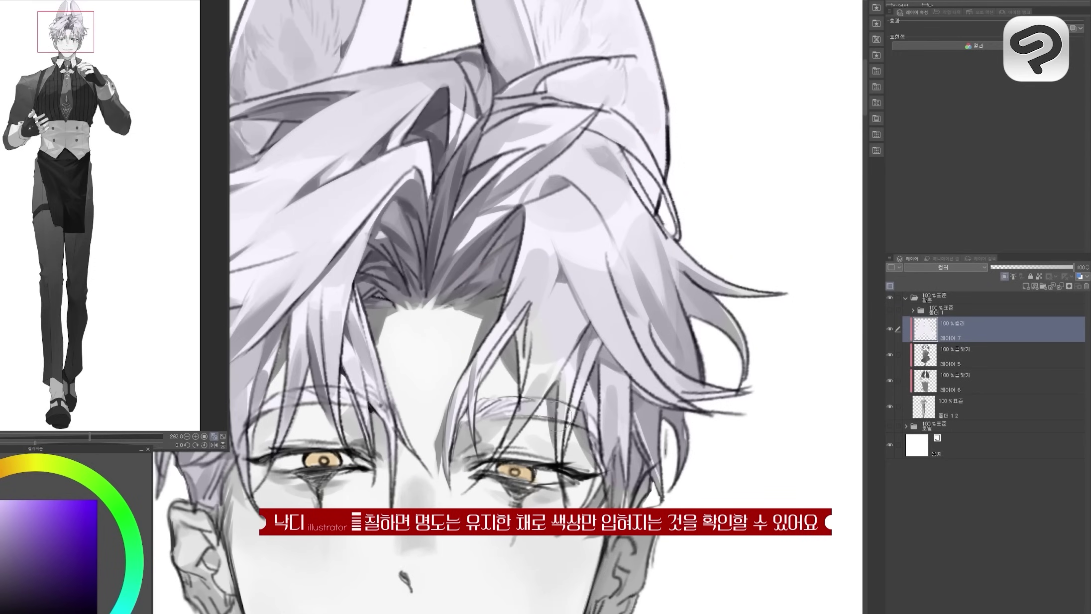
scroll(810, 312, down, 6)
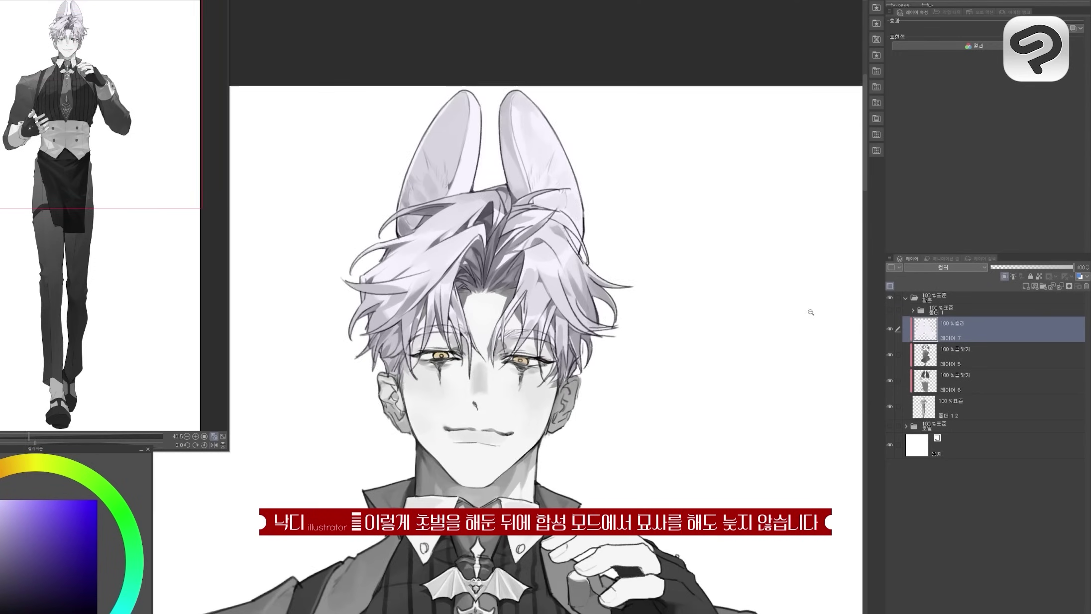
Tint the rest of the figure pale blue-violet on the Color layer and paint both irises golden yellow.
scroll(333, 347, down, 3)
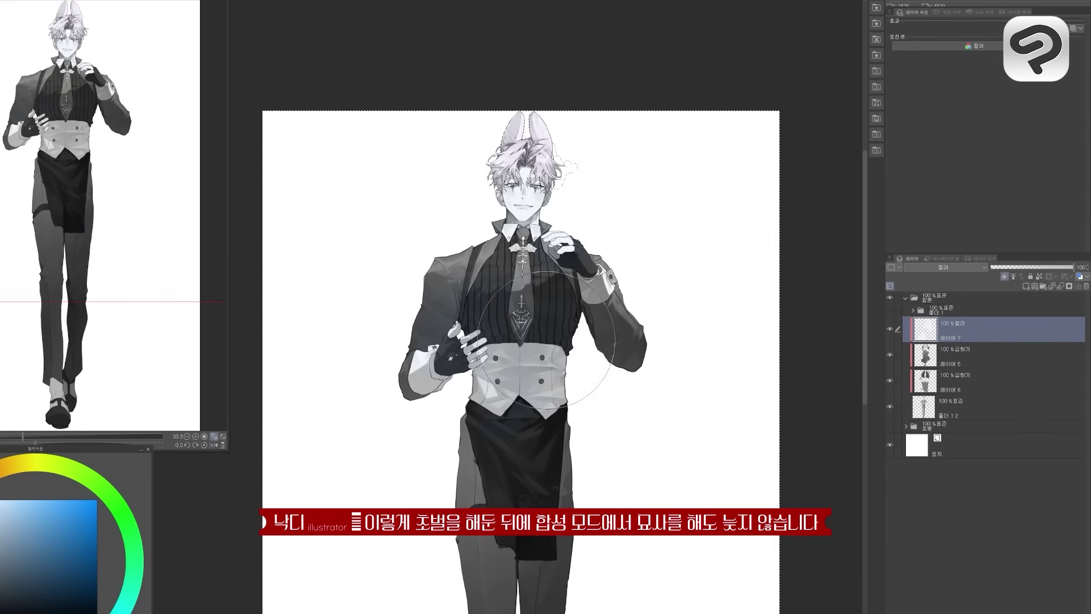
scroll(450, 399, up, 7)
drag(450, 400, 463, 411)
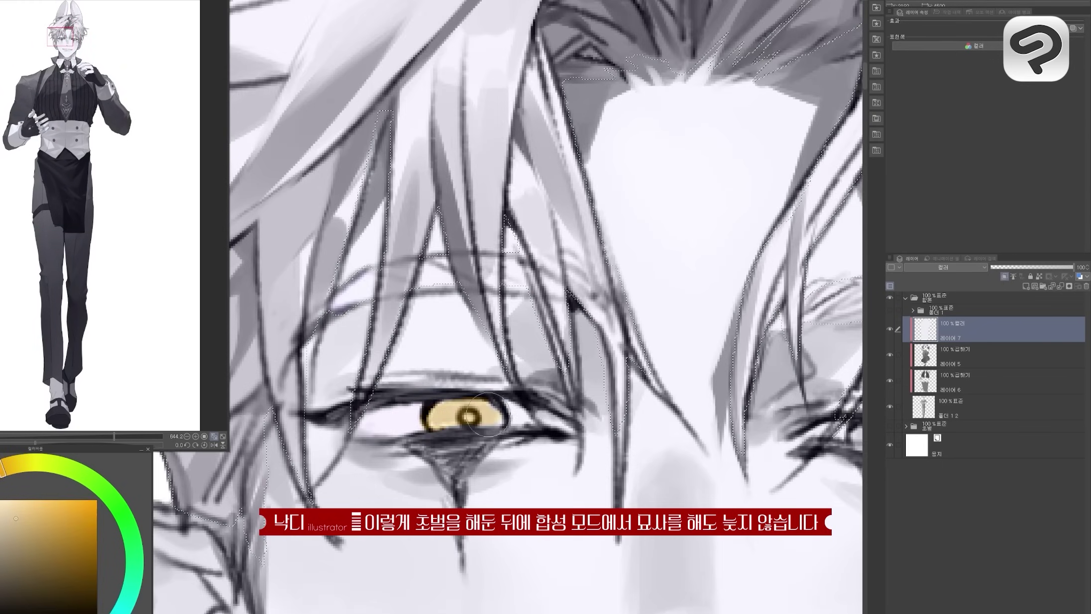
scroll(475, 363, up, 2)
scroll(667, 396, down, 4)
scroll(520, 250, up, 3)
Paint a soft pink blush on the nose bridge and cheeks, and colour the lips pink.
drag(503, 324, 519, 250)
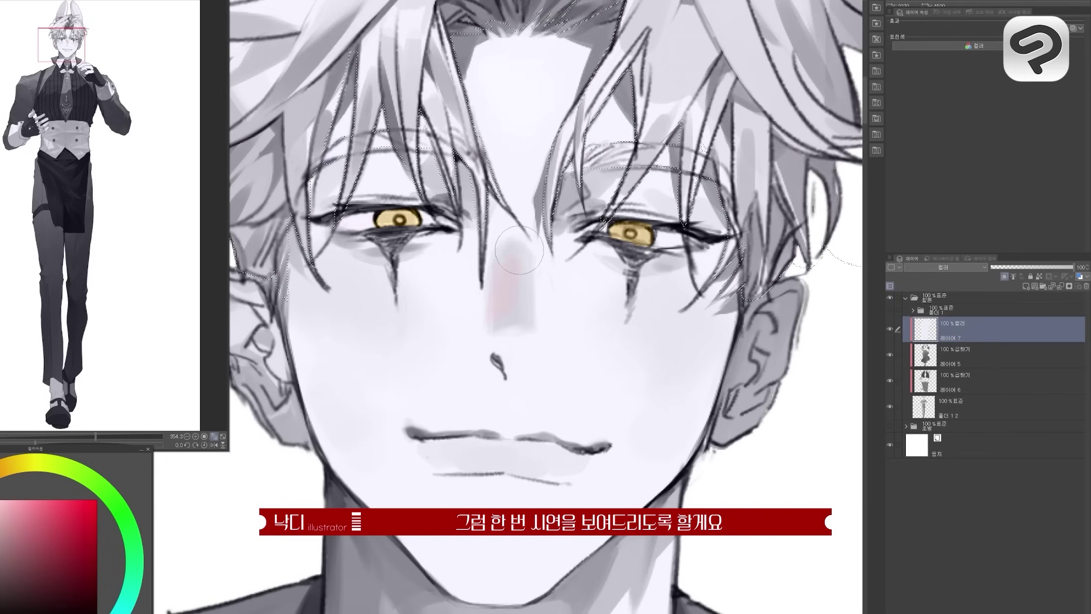
scroll(522, 288, down, 5)
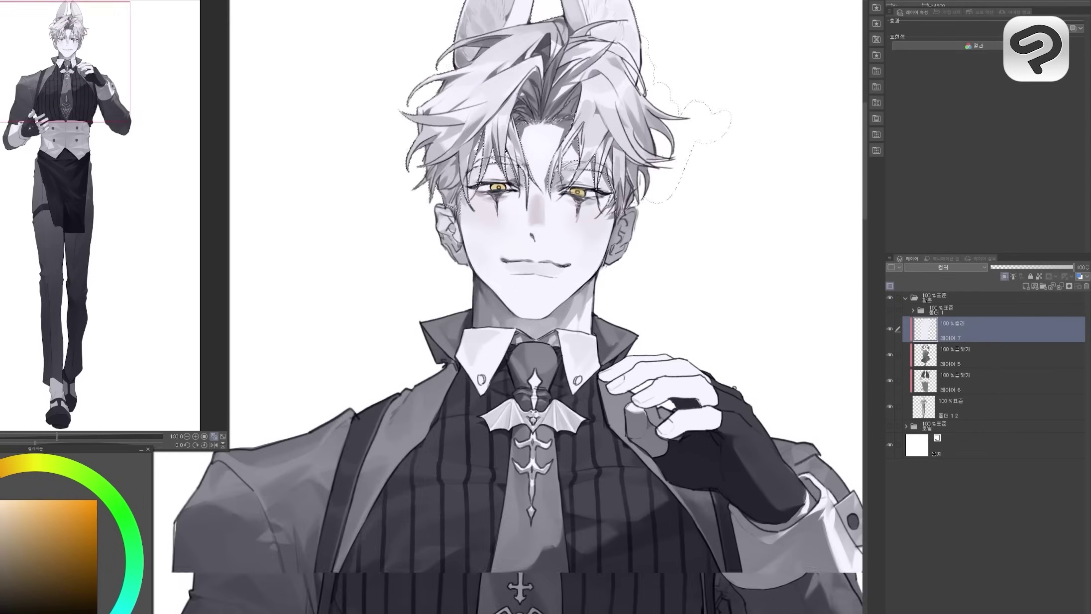
scroll(648, 239, up, 3)
drag(647, 214, 777, 219)
scroll(706, 209, up, 2)
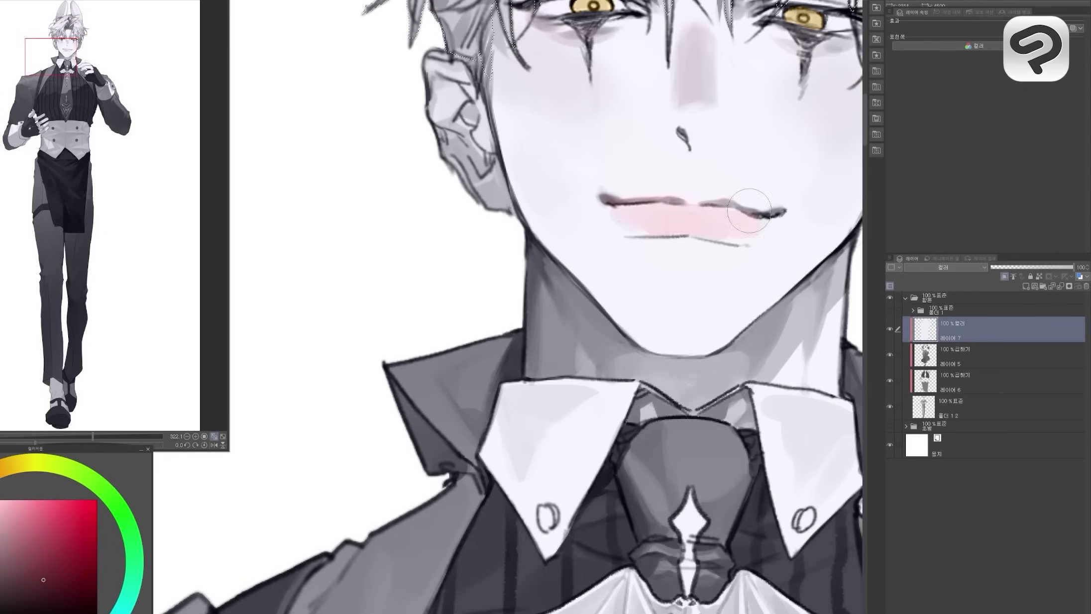
scroll(667, 288, down, 1)
scroll(668, 289, down, 3)
scroll(448, 378, up, 3)
scroll(398, 324, up, 1)
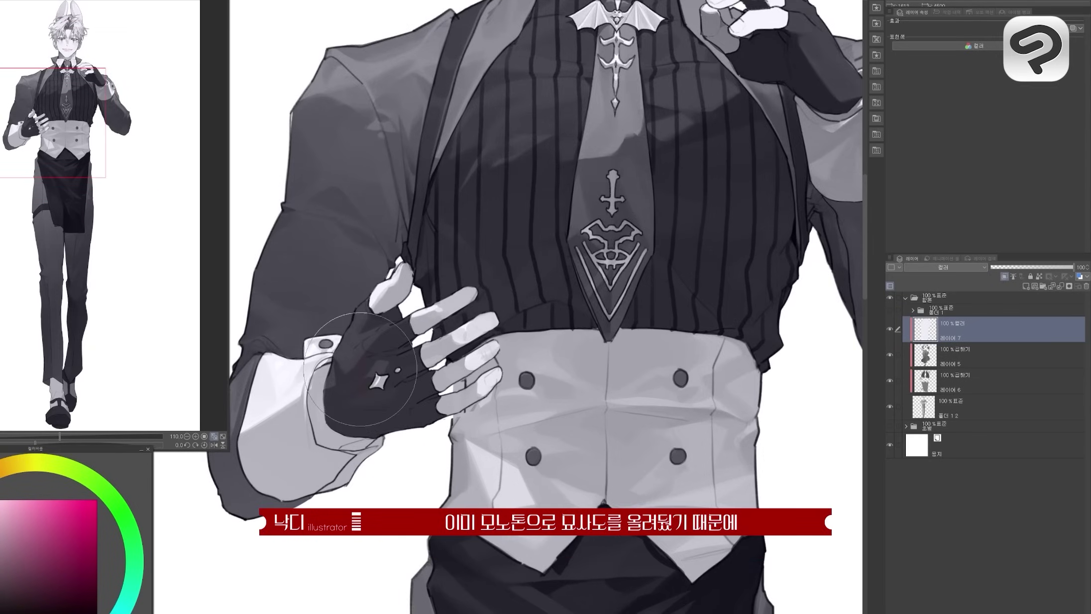
Paint the jacket's sleeves, collar and lapels dark red on the Color layer.
drag(344, 309, 403, 318)
scroll(404, 319, up, 2)
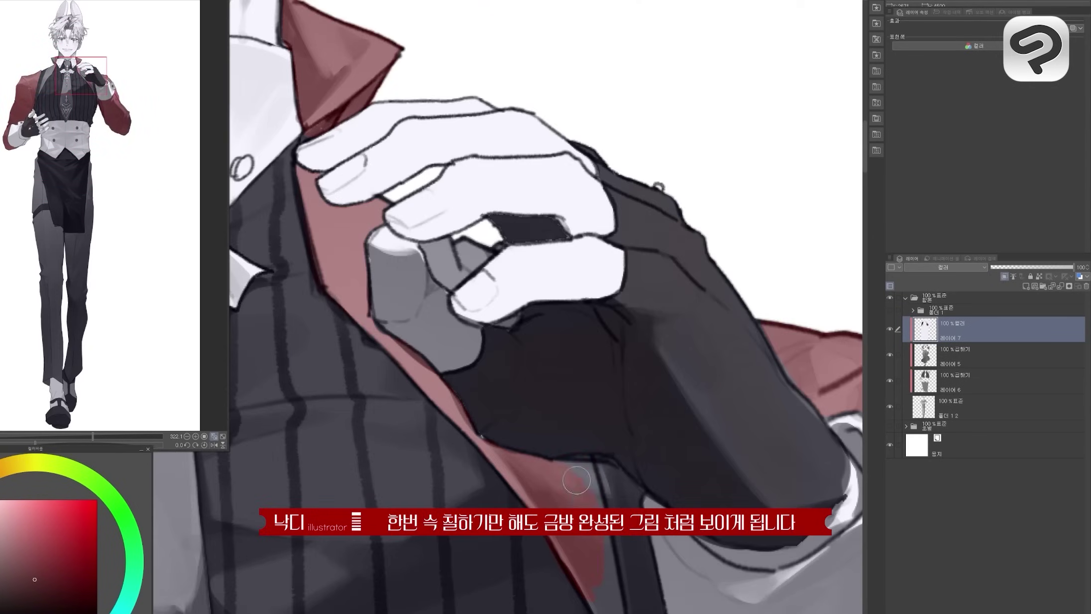
scroll(574, 444, down, 5)
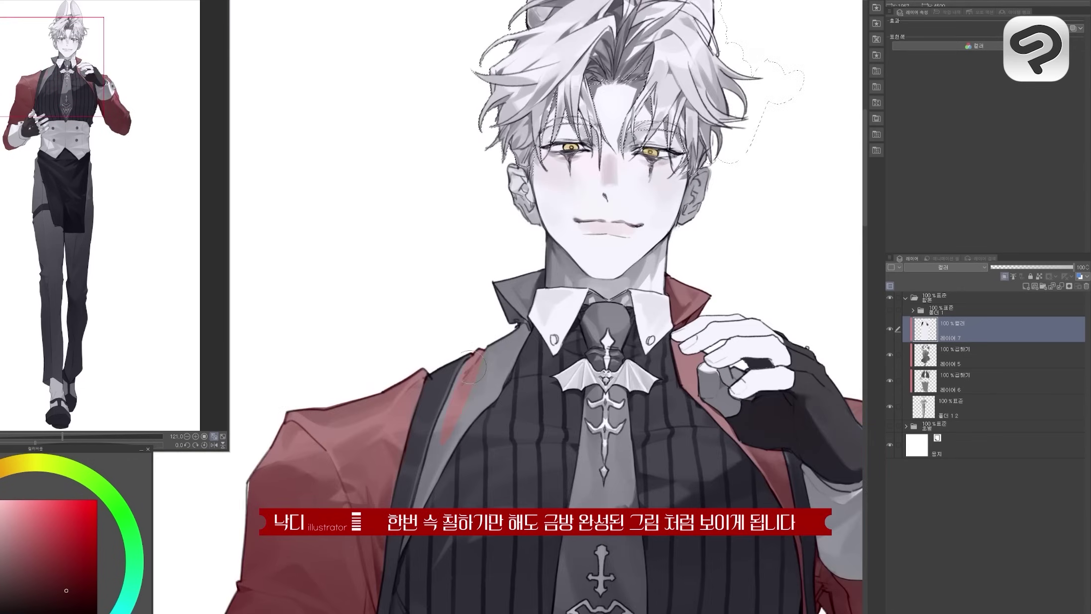
scroll(531, 259, up, 6)
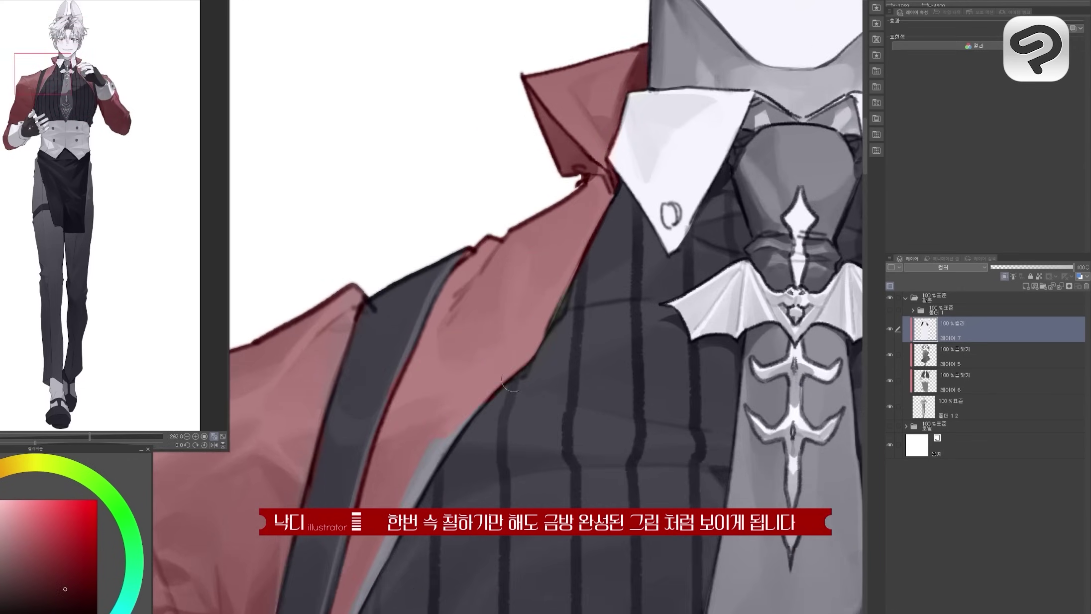
click(461, 309)
click(442, 330)
click(426, 356)
click(428, 374)
click(445, 432)
click(452, 452)
click(441, 466)
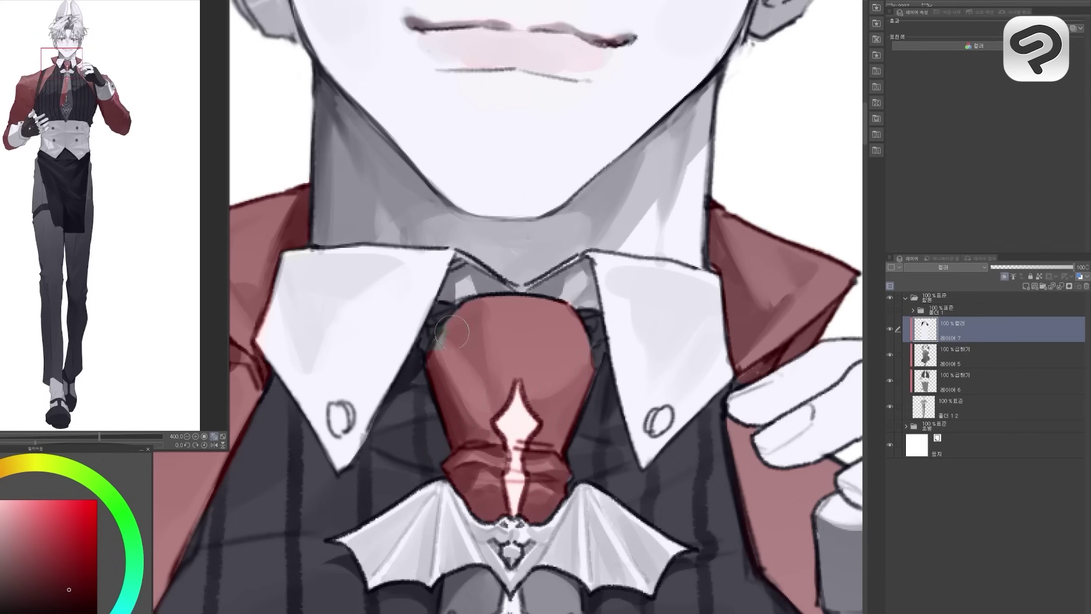
Colour the whole necktie red on the Color layer and tint the hanging cross ornament ivory.
scroll(452, 332, down, 5)
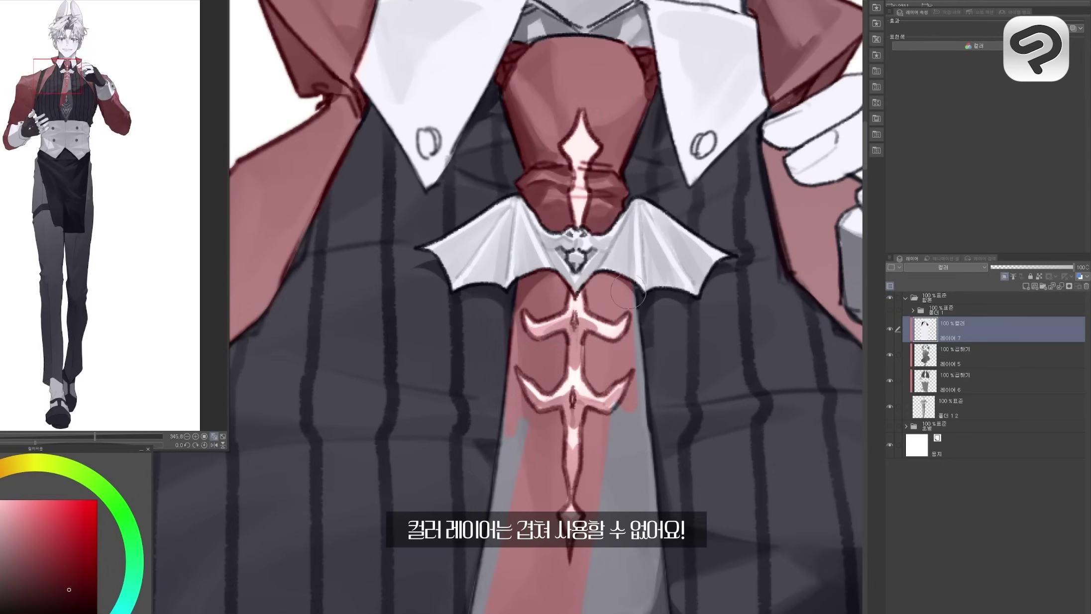
scroll(628, 293, down, 5)
scroll(724, 314, up, 4)
scroll(677, 436, down, 3)
scroll(667, 288, up, 6)
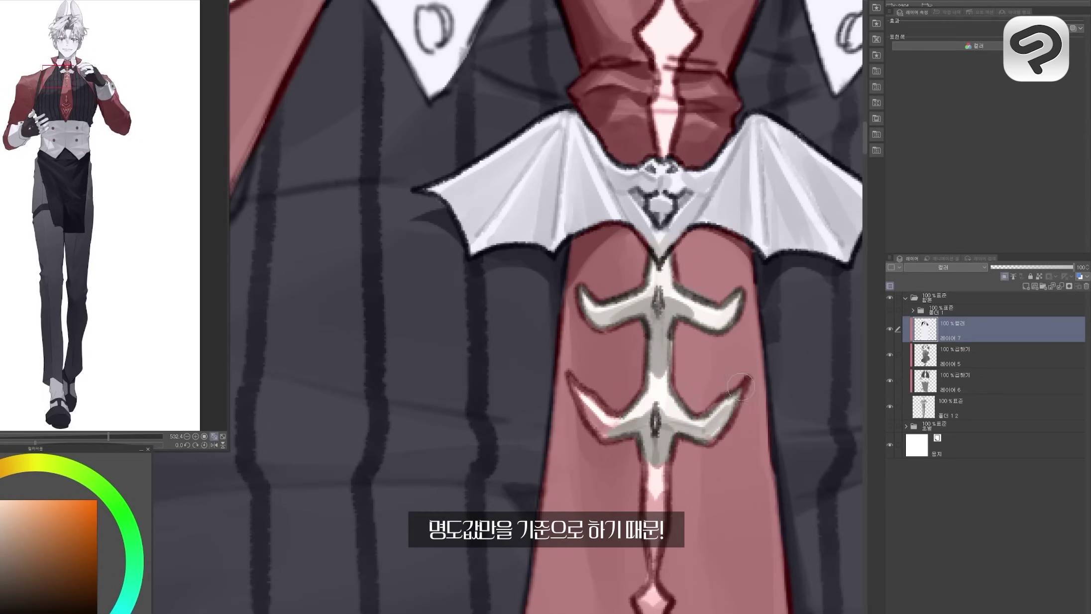
Tint the bat-wing brooch and the necktie emblem ivory, and colour the shoulder strap warm brown.
scroll(741, 388, down, 6)
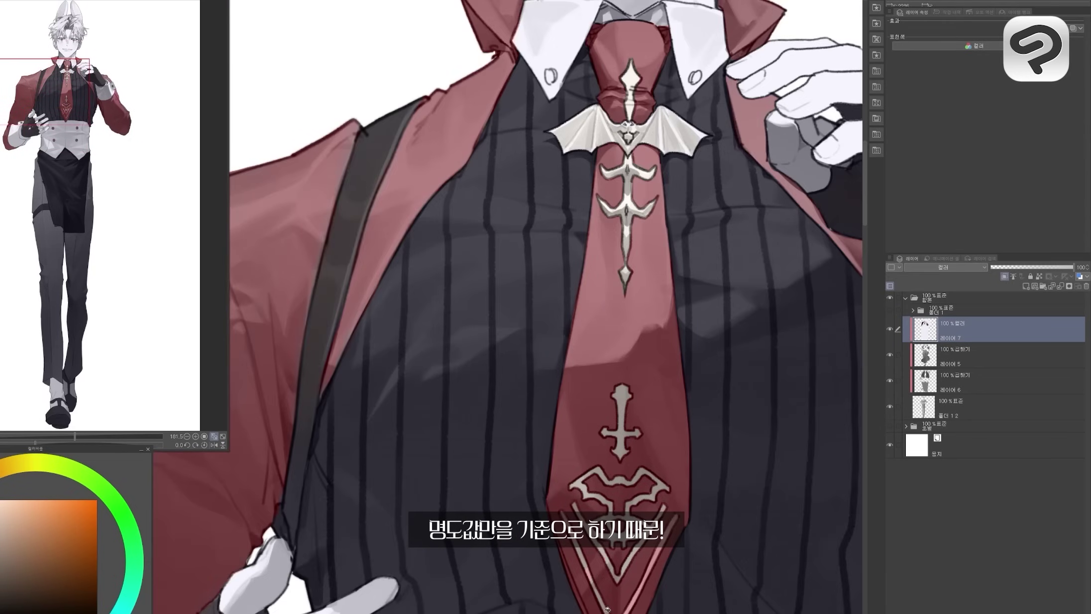
scroll(607, 609, up, 3)
scroll(548, 349, down, 5)
scroll(498, 248, up, 4)
scroll(508, 324, down, 6)
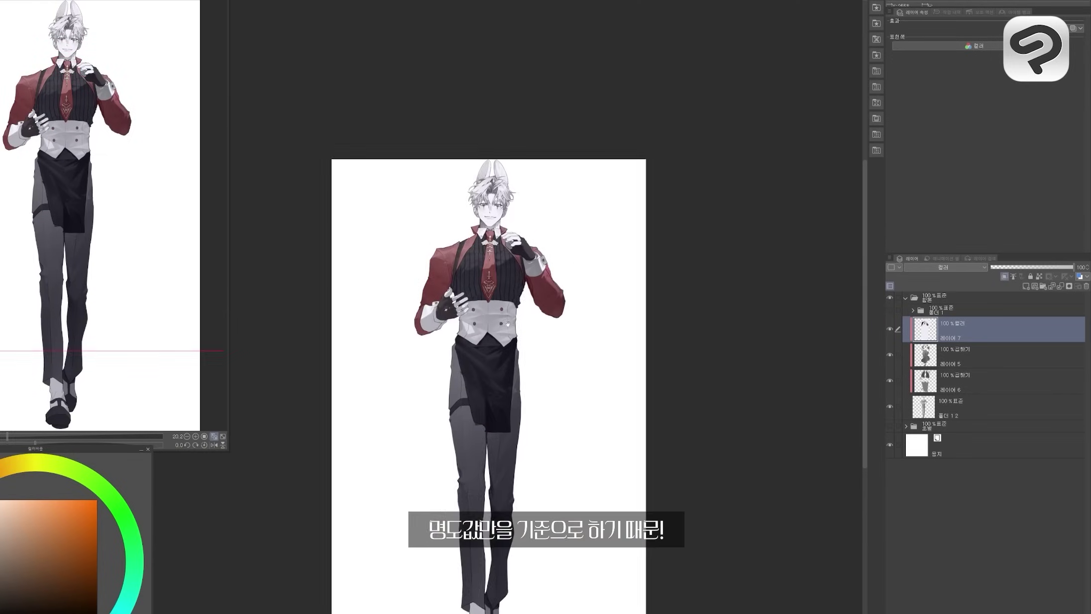
Add a clipped Overlay layer above the Color layer and paint blue-violet light on the upper trouser legs.
scroll(508, 324, up, 1)
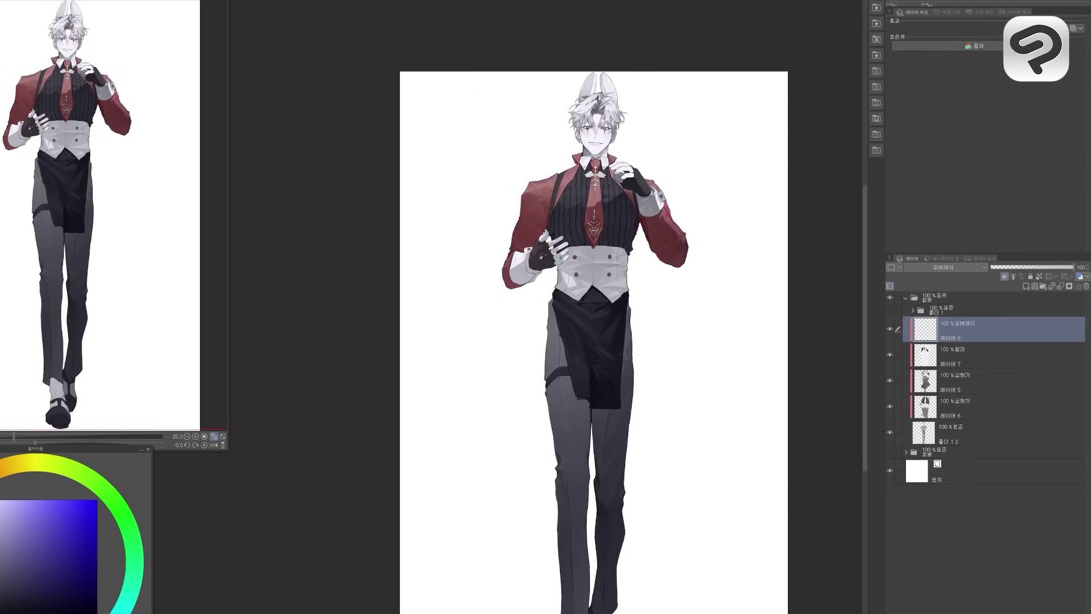
scroll(375, 292, up, 2)
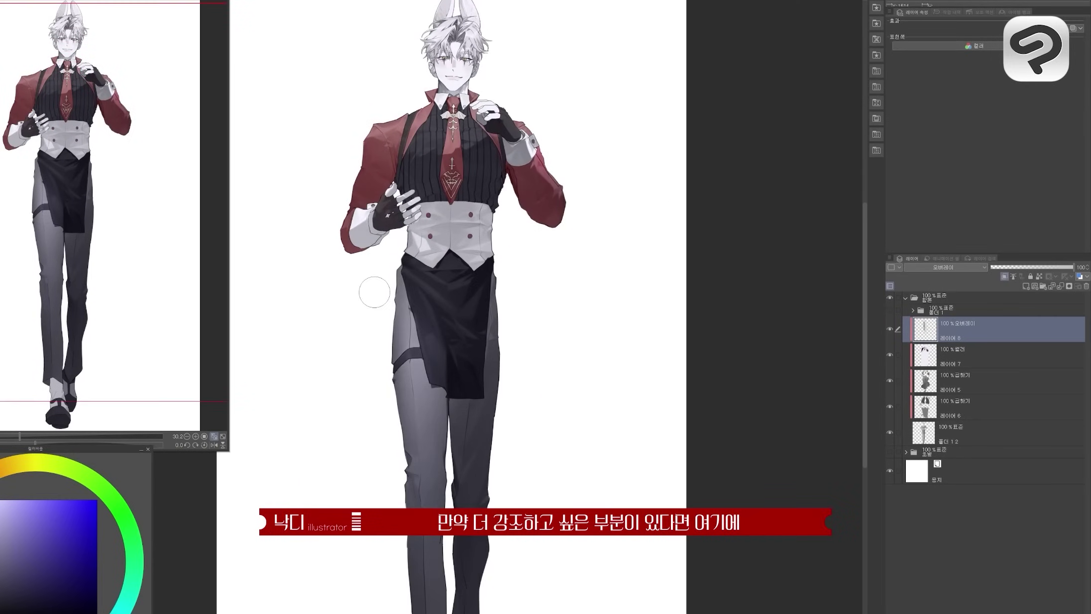
scroll(383, 284, up, 4)
scroll(388, 348, down, 4)
scroll(388, 348, up, 4)
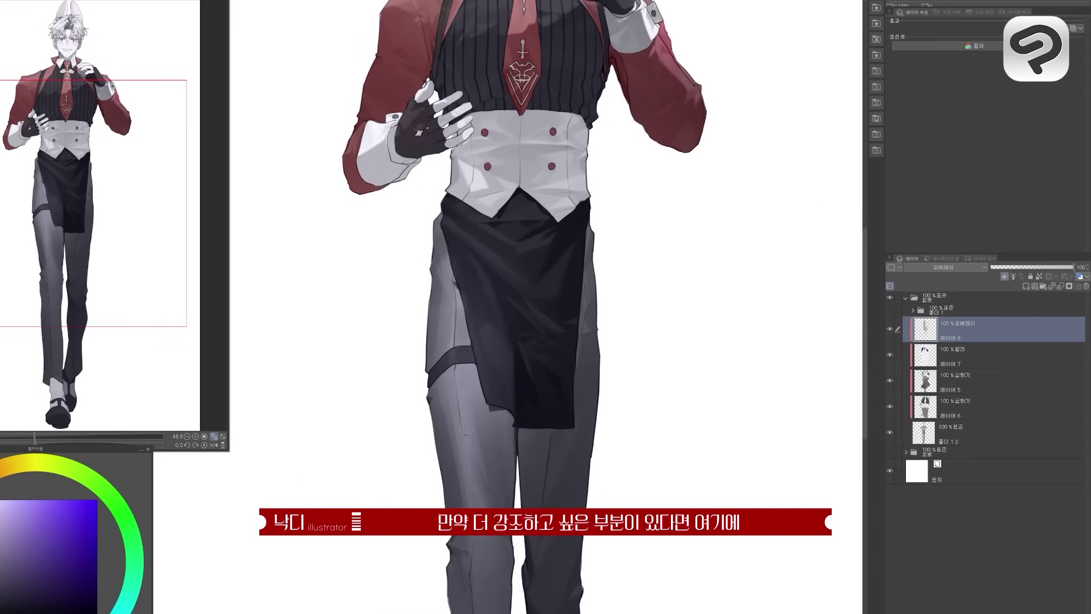
scroll(498, 461, up, 3)
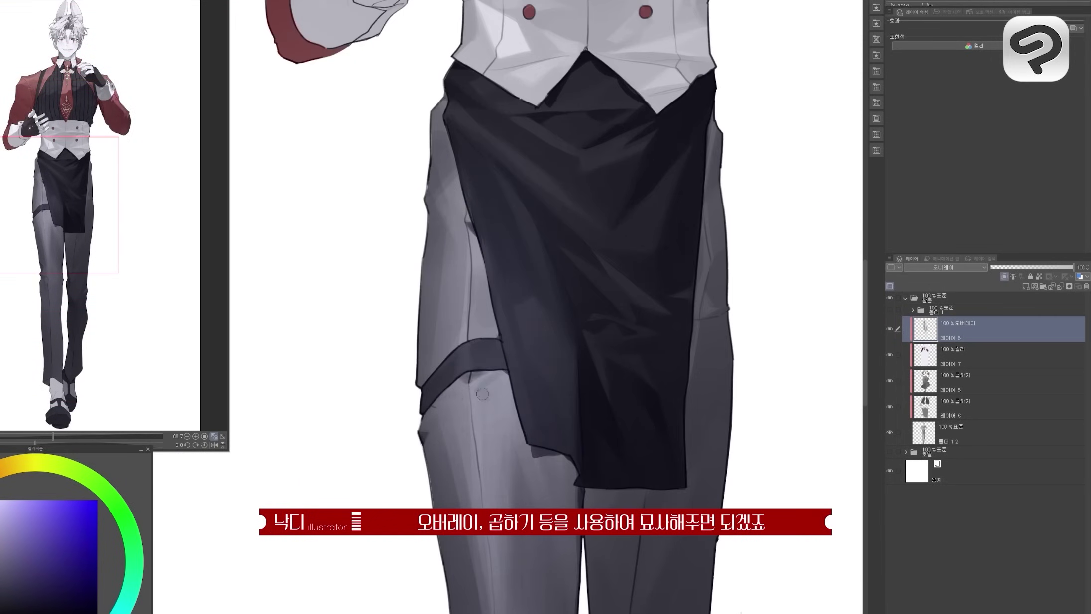
Extend the blue-violet Overlay highlights down the trouser legs and just below the apron hem.
scroll(482, 394, down, 2)
scroll(645, 310, down, 6)
scroll(433, 353, up, 2)
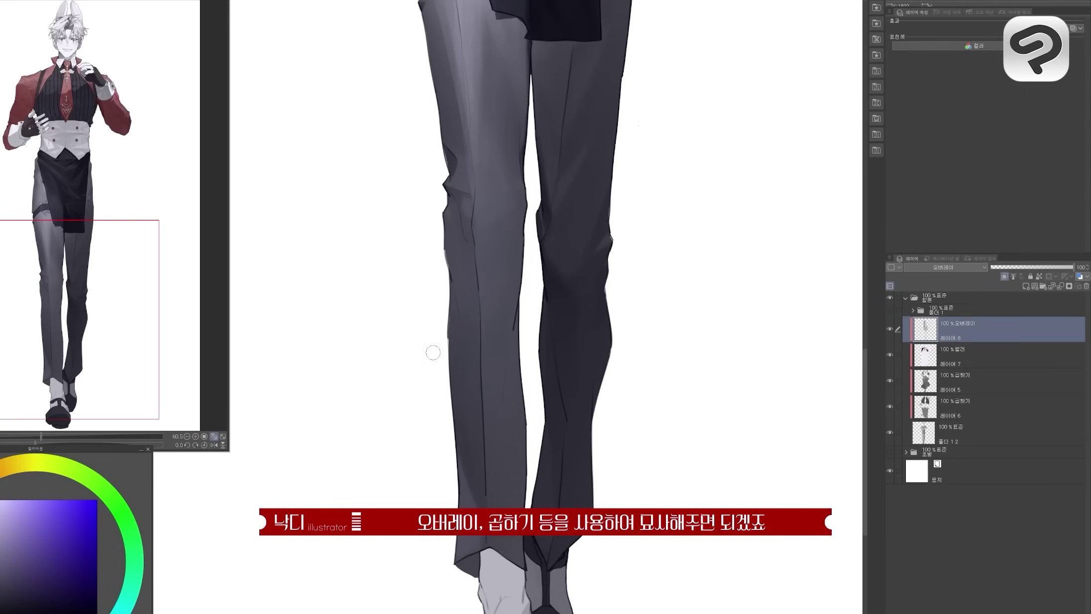
key(Escape)
scroll(420, 431, down, 5)
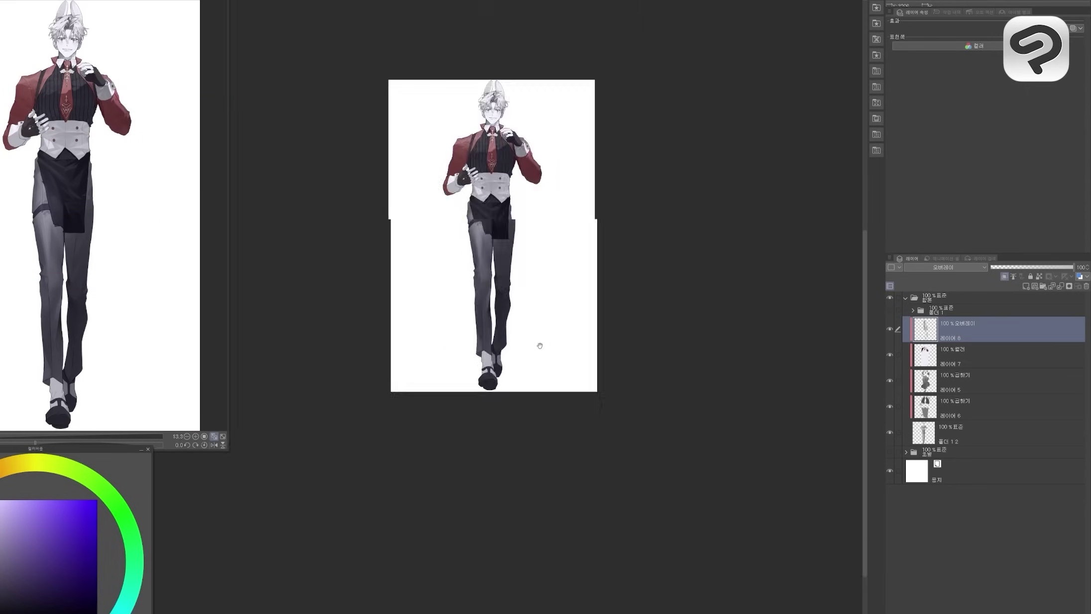
scroll(420, 431, up, 6)
drag(420, 432, 429, 440)
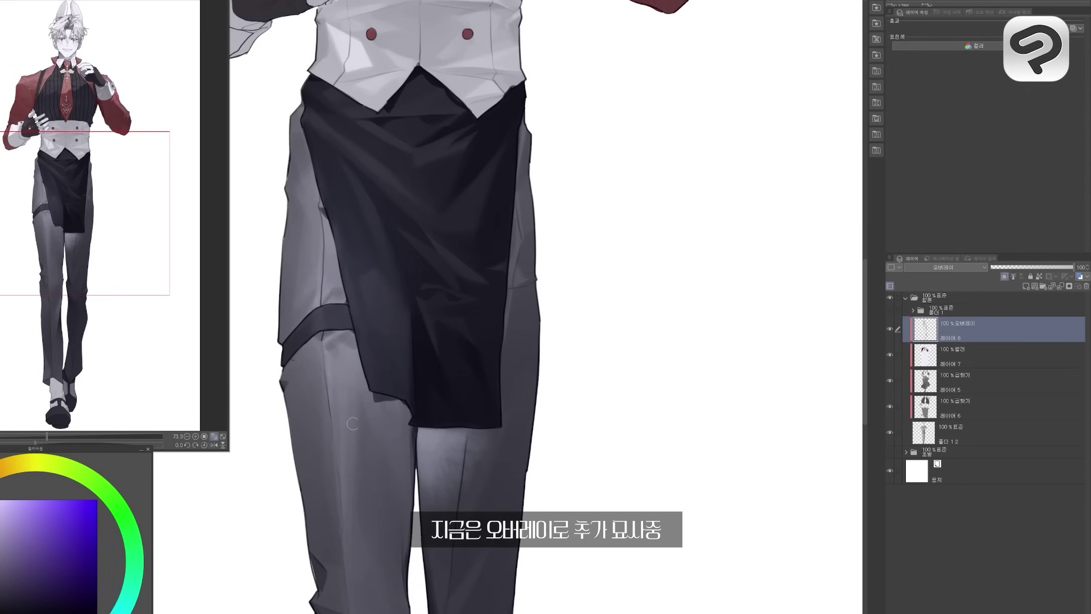
Refine the Overlay highlights on the apron folds and the thighs beside them.
scroll(353, 423, down, 5)
scroll(353, 424, up, 5)
scroll(484, 332, up, 3)
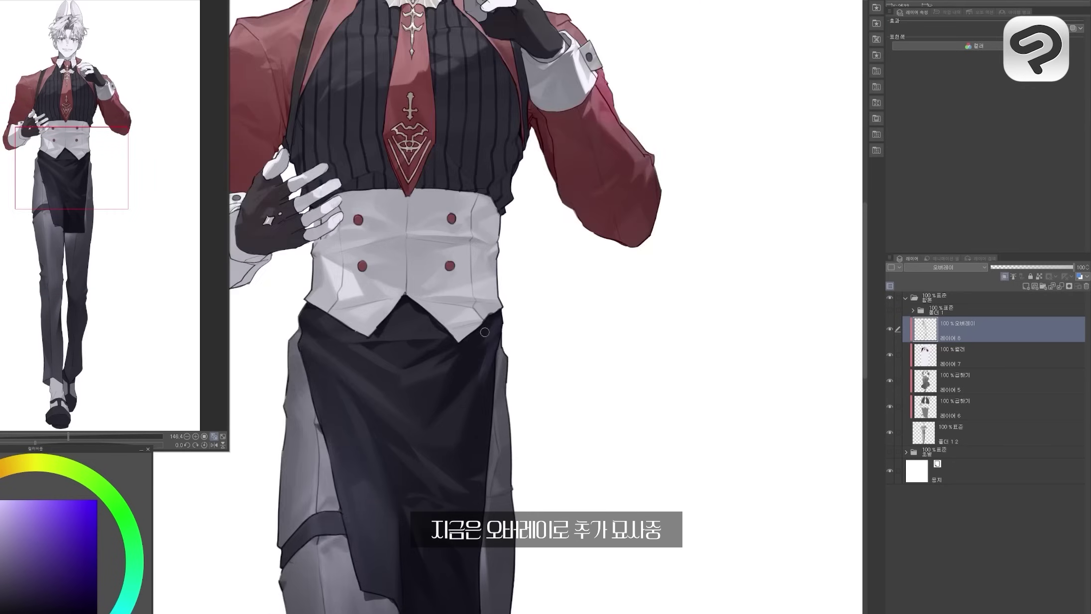
scroll(485, 332, down, 4)
scroll(480, 407, up, 5)
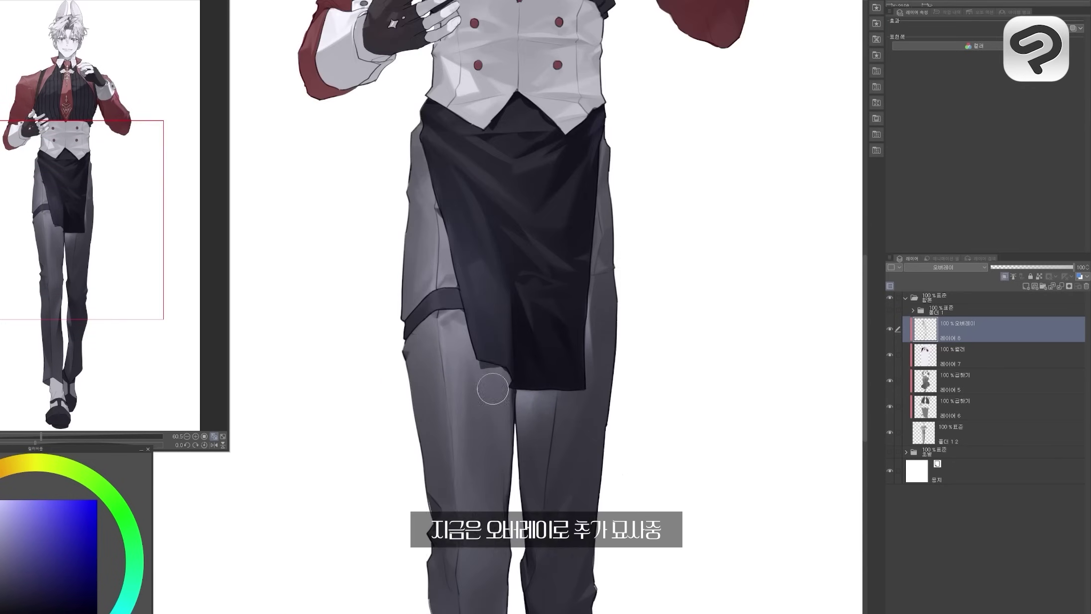
Add a Normal layer on top, return to the Overlay layer, and enrich the red sleeves and tint the waistcoat and cuffs bluish.
key(ctrl+shift+n)
scroll(494, 365, up, 3)
scroll(494, 365, down, 4)
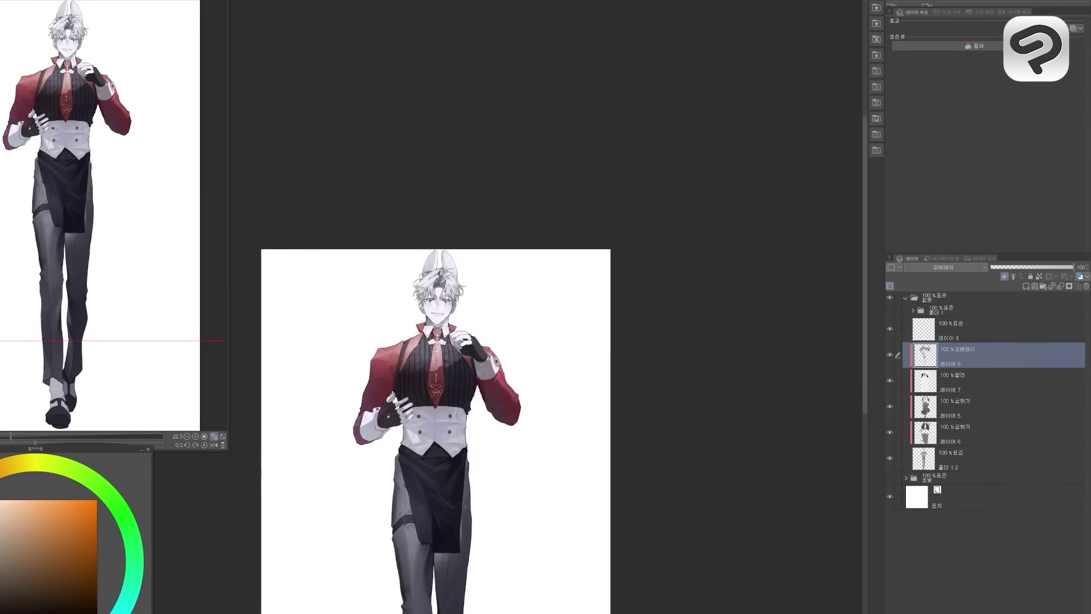
scroll(280, 316, up, 5)
scroll(279, 317, down, 1)
scroll(505, 249, down, 2)
scroll(505, 249, up, 5)
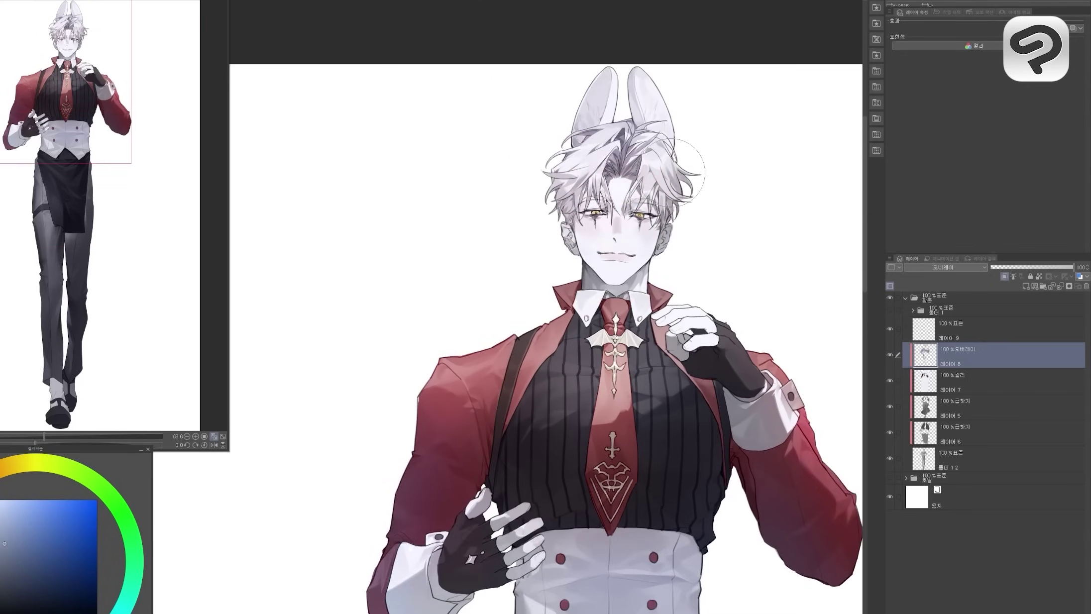
Warm the neck shadow, necktie and jacket on the Overlay layer with orange and other sampled colours.
alt+click(505, 249)
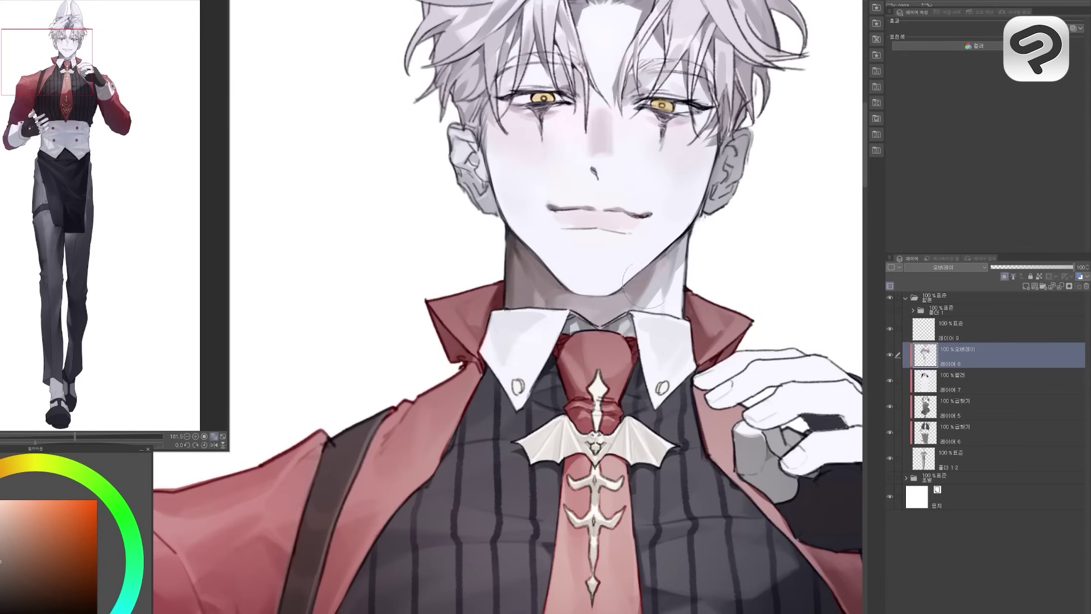
scroll(606, 337, down, 6)
scroll(416, 284, up, 3)
alt+click(415, 284)
scroll(416, 284, down, 1)
scroll(416, 284, up, 3)
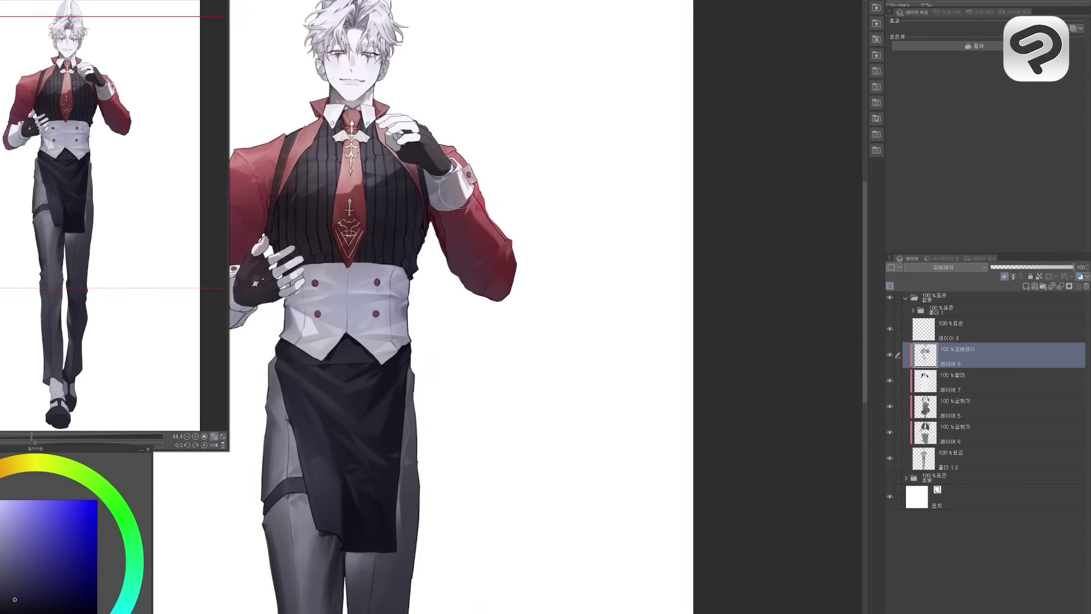
Glaze the apron with dark red on the Overlay layer, and deepen the thigh strap with sampled colours.
alt+click(416, 283)
alt+click(505, 565)
scroll(505, 565, down, 3)
scroll(521, 368, up, 3)
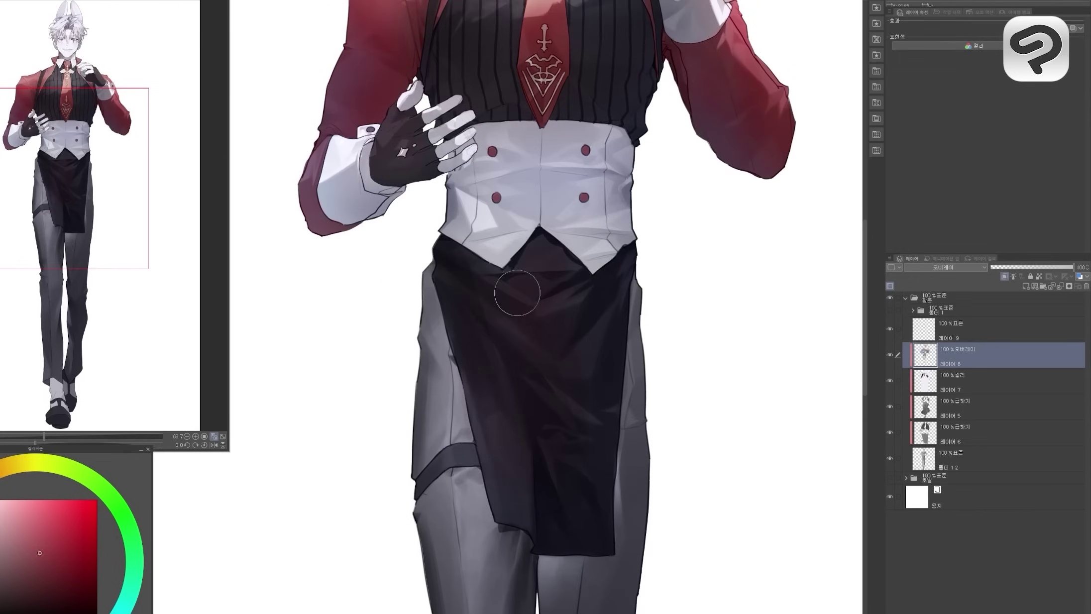
alt+click(586, 348)
alt+click(400, 402)
scroll(399, 403, up, 2)
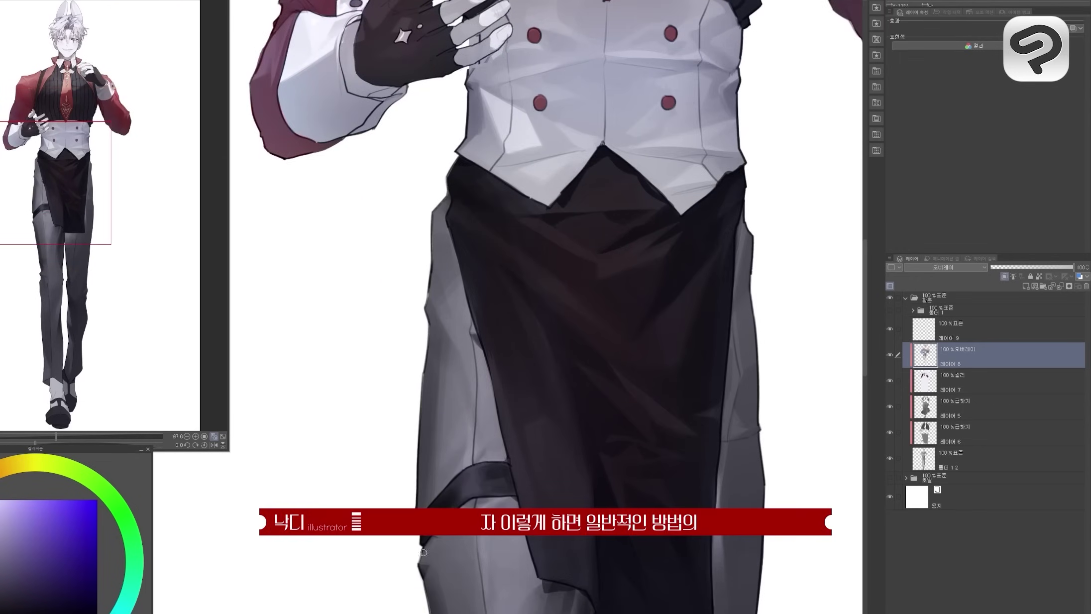
Add a second clipped Overlay layer above the first and brush soft dark tones over the figure, deepening the trouser legs.
scroll(423, 552, down, 4)
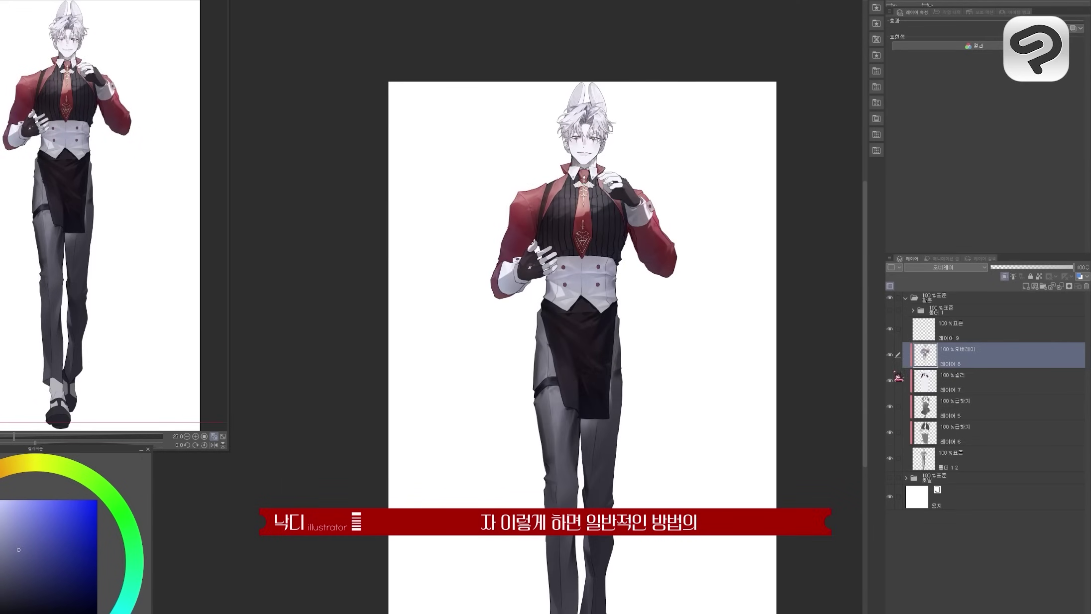
click(896, 378)
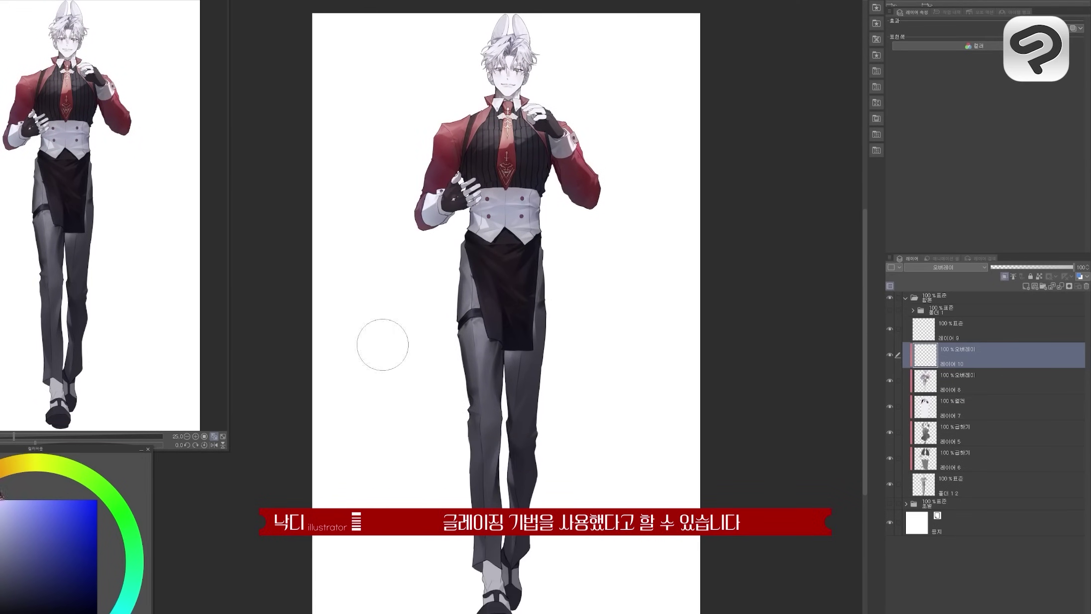
scroll(287, 390, down, 2)
scroll(546, 256, up, 2)
scroll(380, 537, up, 1)
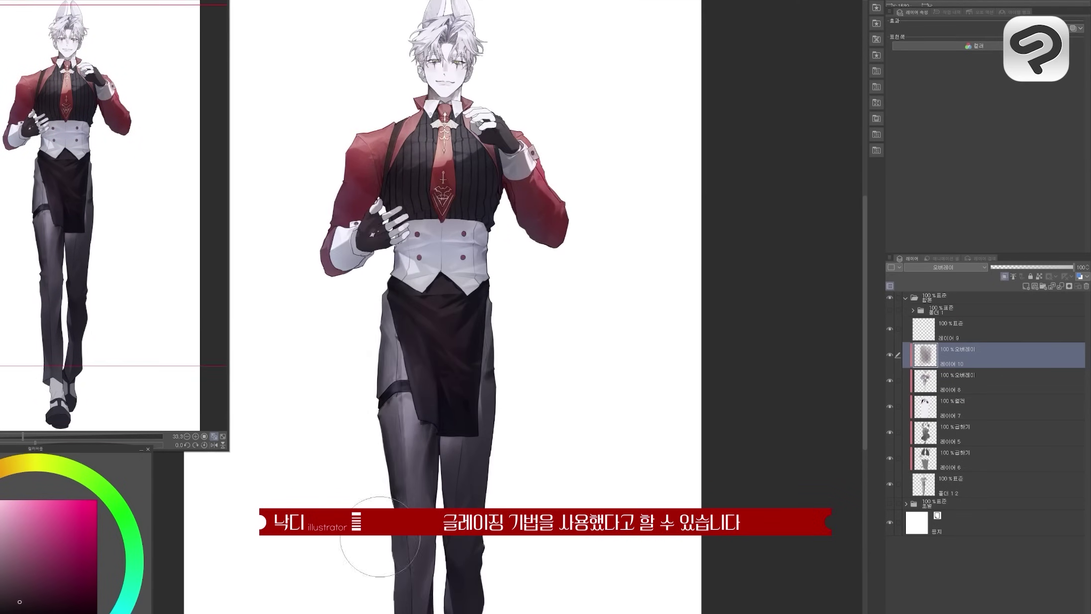
Select the Normal layer above the Overlay layers and paint the ornament's cast shadows on the necktie.
scroll(380, 537, up, 1)
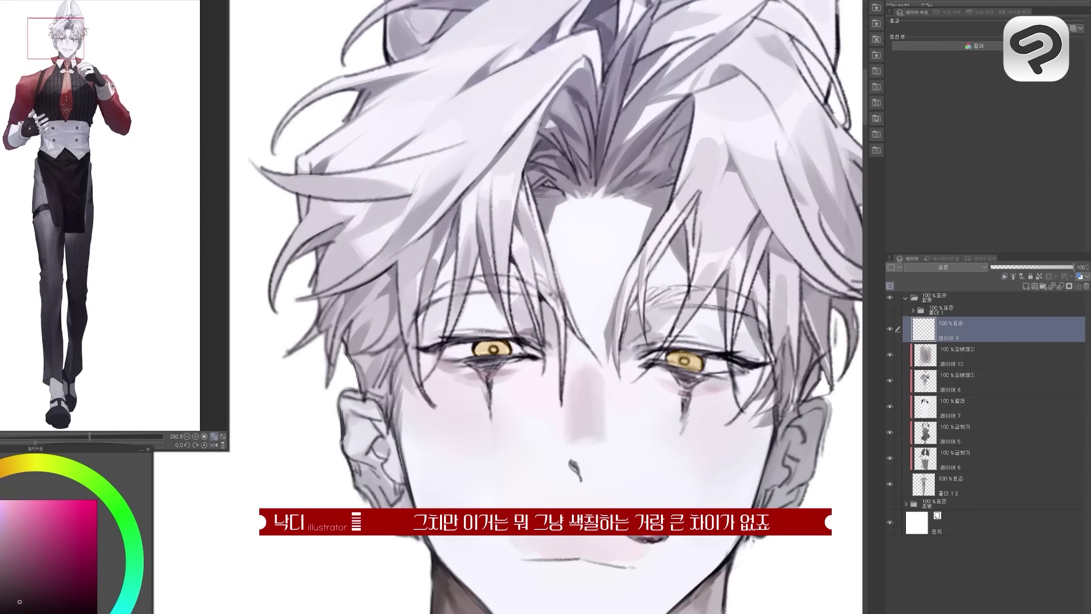
scroll(490, 256, down, 3)
scroll(491, 257, up, 2)
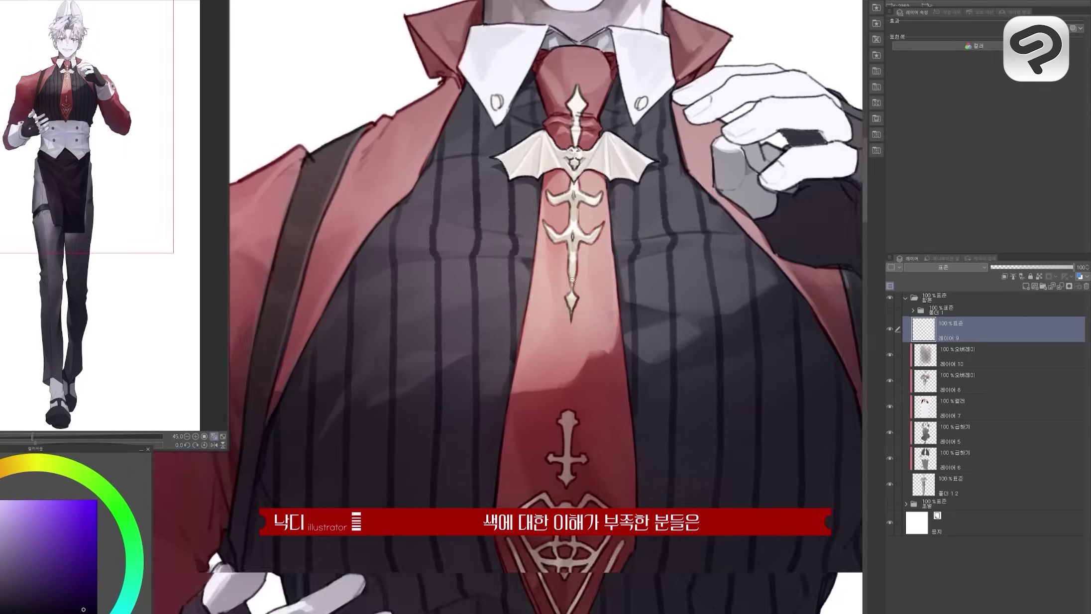
scroll(572, 282, down, 3)
alt+click(572, 281)
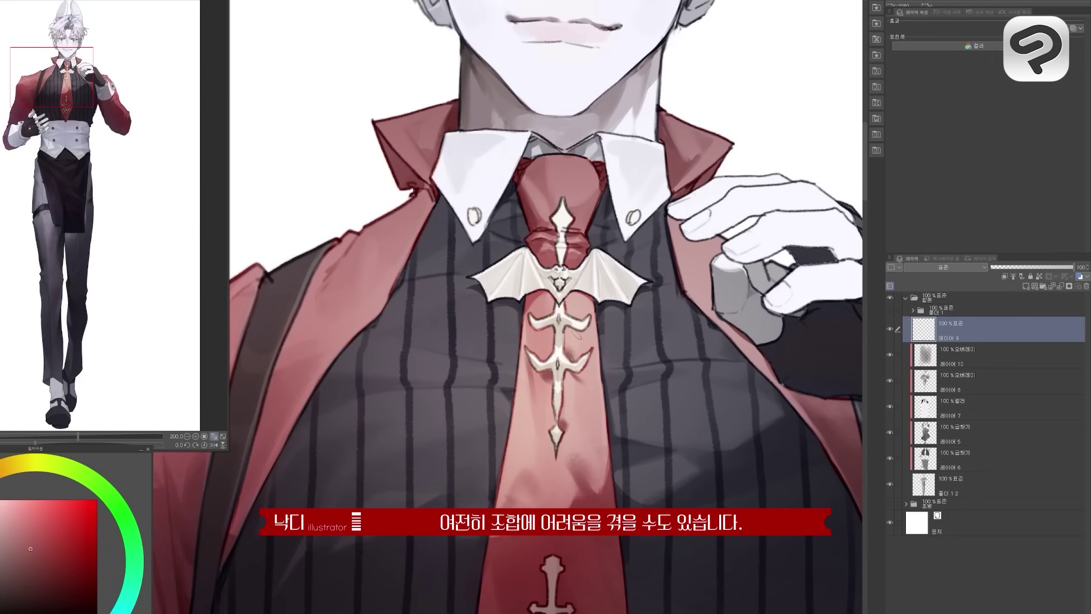
Paint saturated red accents around the cross ornament on the necktie, blending with colours sampled from the artwork.
scroll(576, 336, up, 3)
alt+click(565, 294)
scroll(573, 313, down, 3)
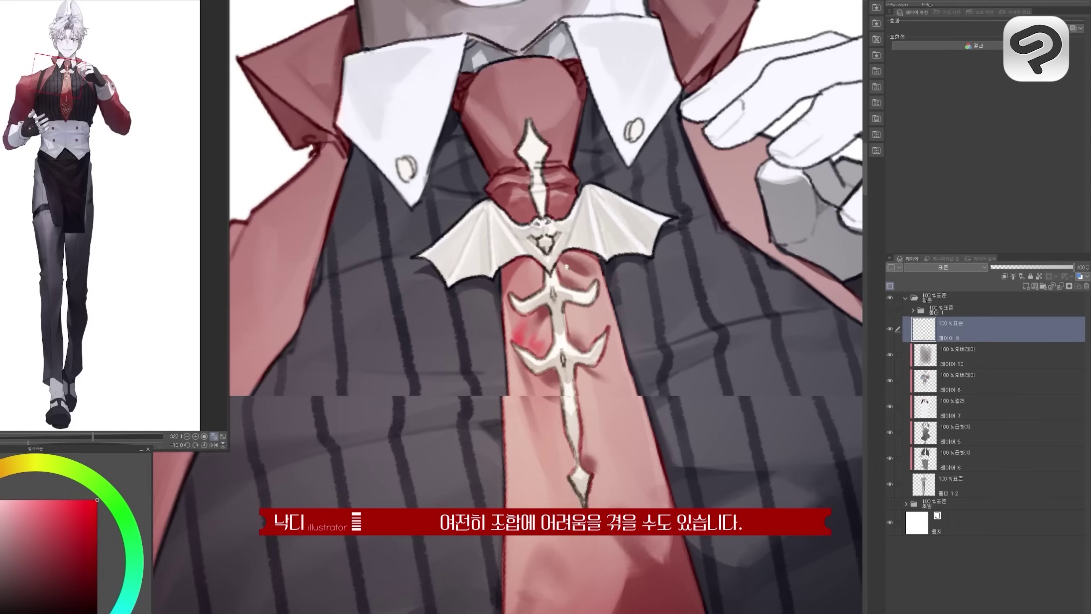
alt+click(607, 361)
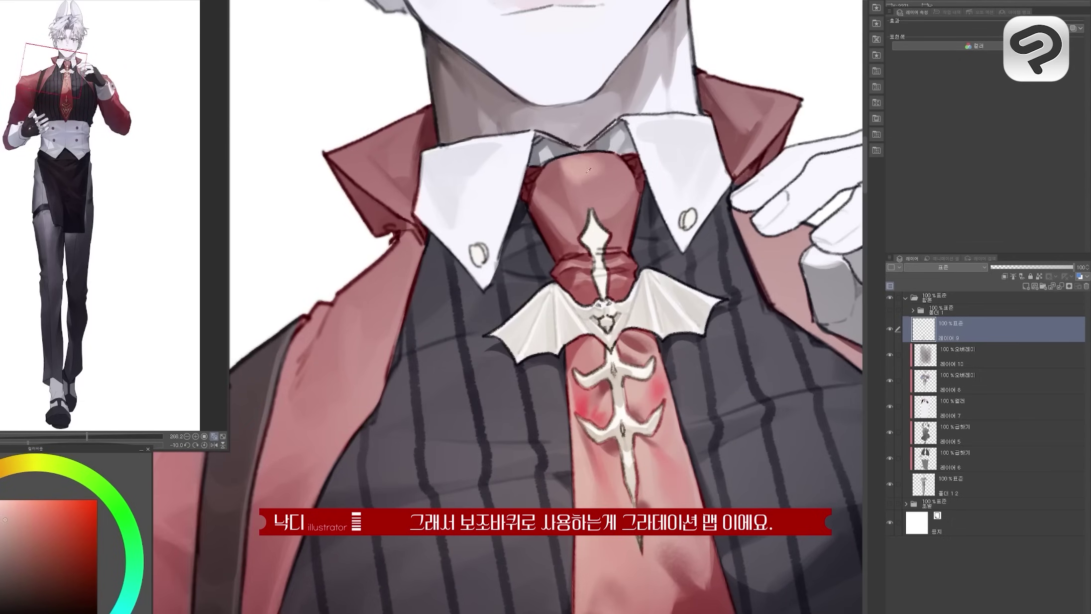
scroll(585, 224, up, 2)
alt+click(578, 252)
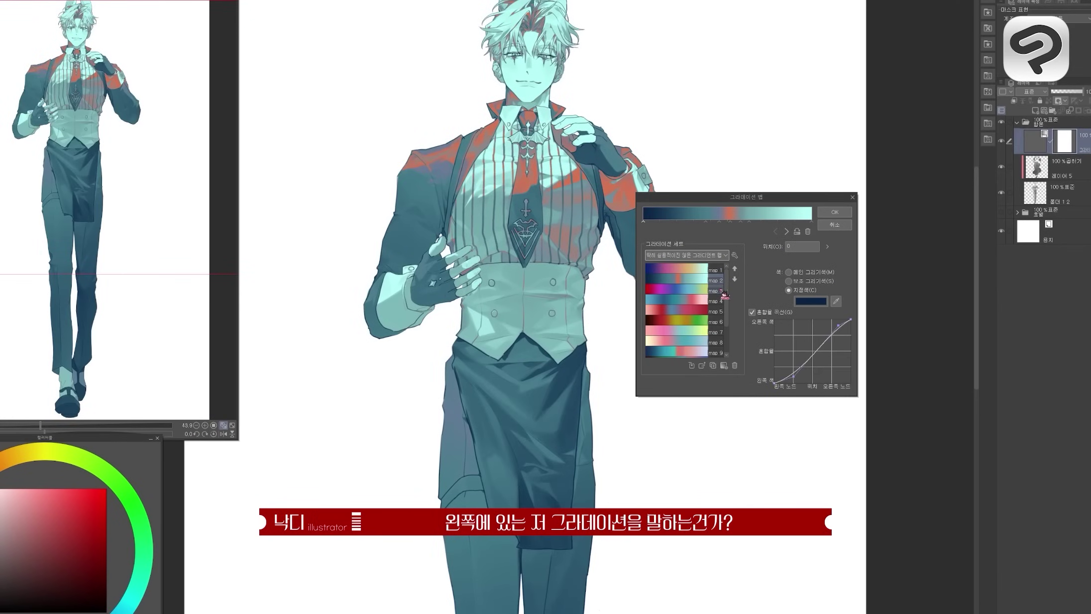
Try the map 3, map 5 and map 8 gradient presets on the figure, applying map 8.
click(725, 295)
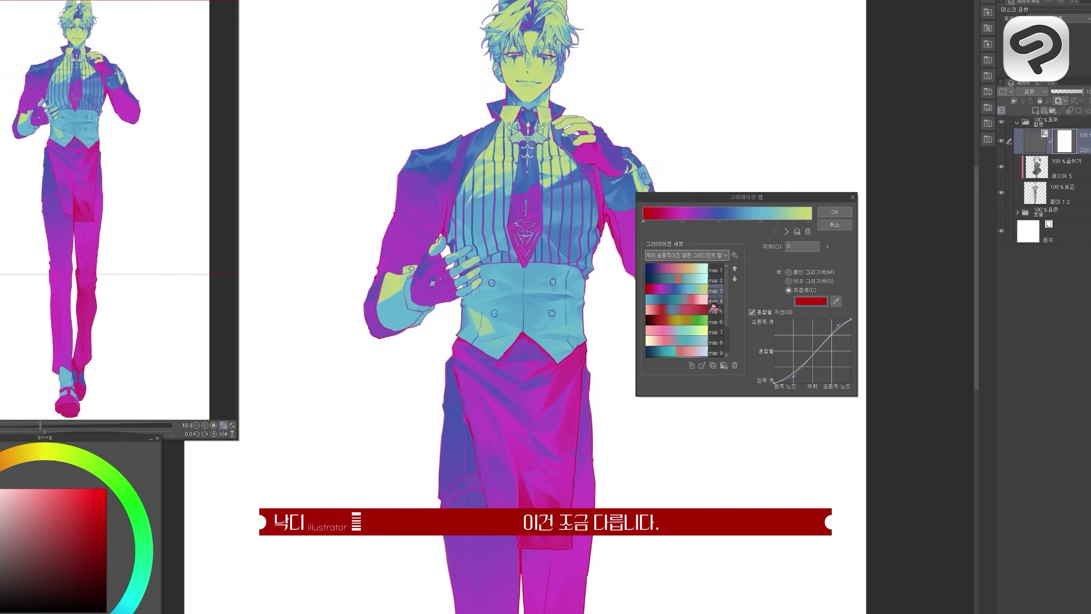
click(714, 304)
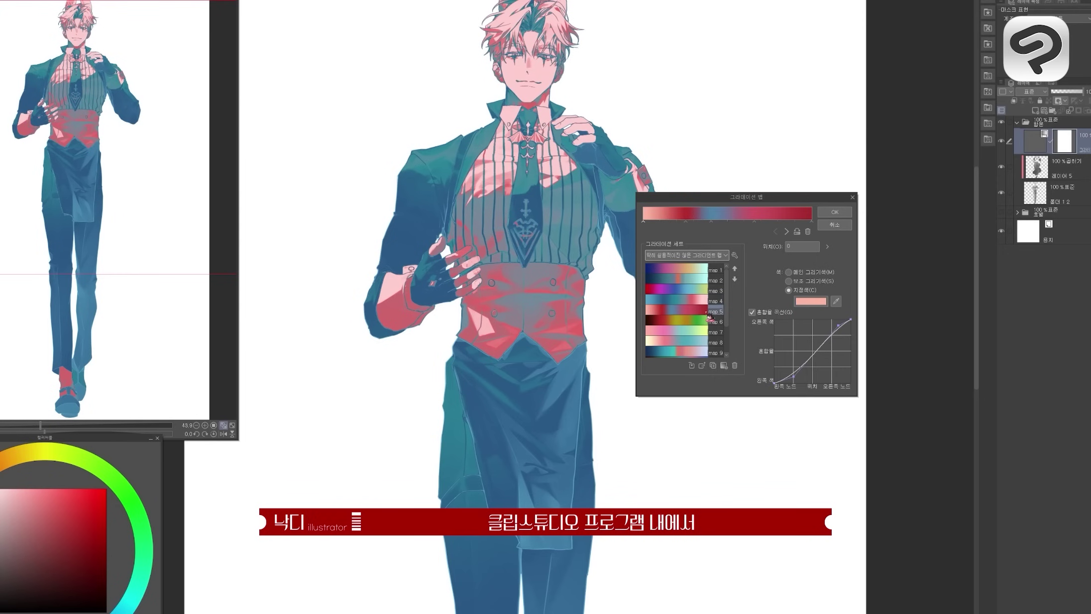
click(704, 324)
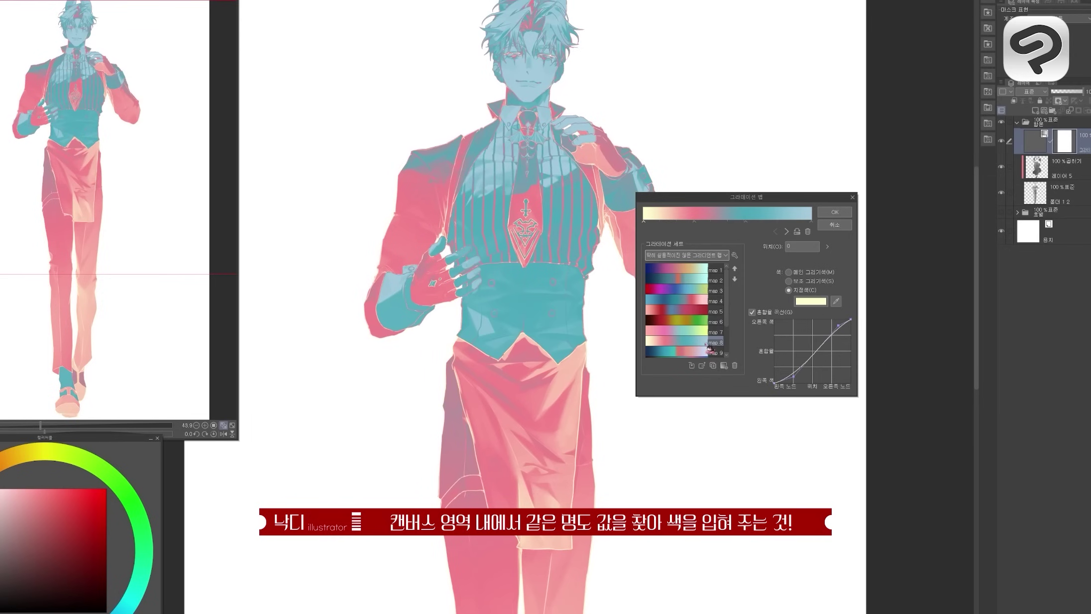
click(850, 212)
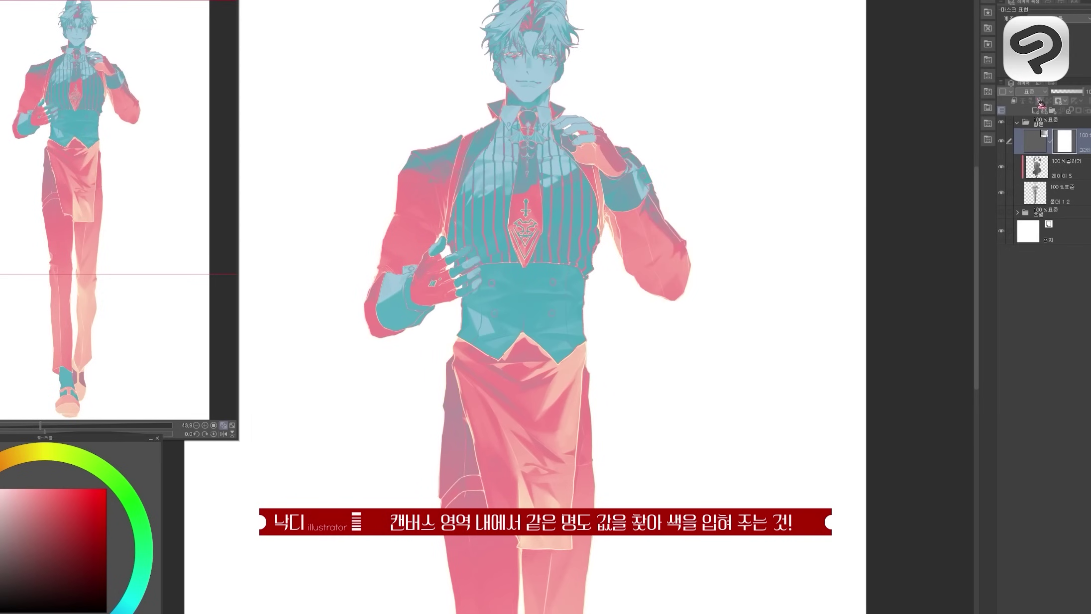
click(1039, 94)
click(1030, 196)
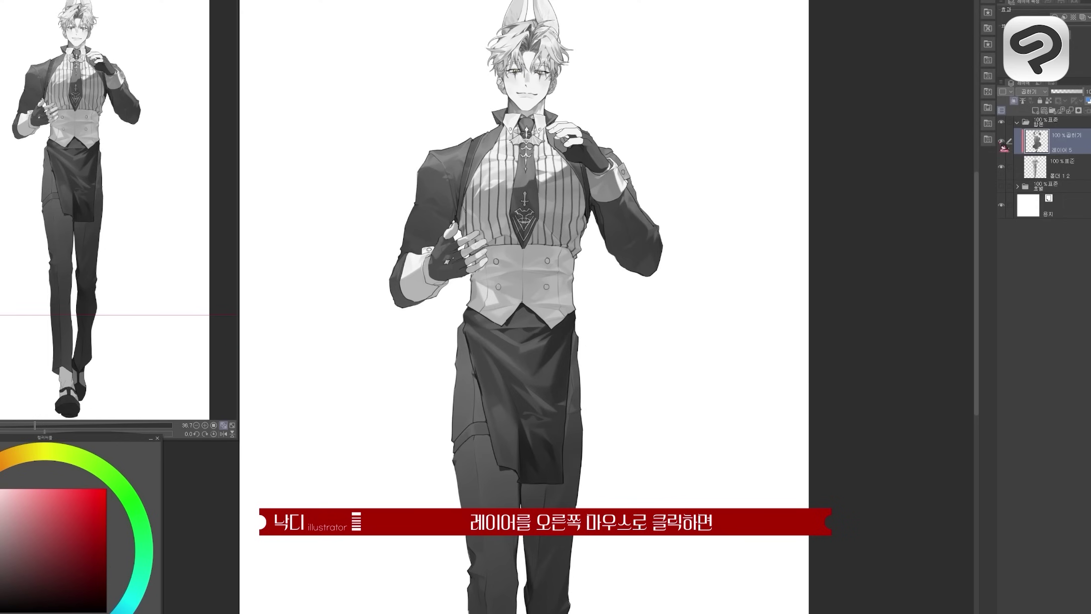
Add a Gradient Map correction layer above the Multiply shading layer and choose a preset from another gradient set.
right_click(1076, 145)
mouse_move(1035, 162)
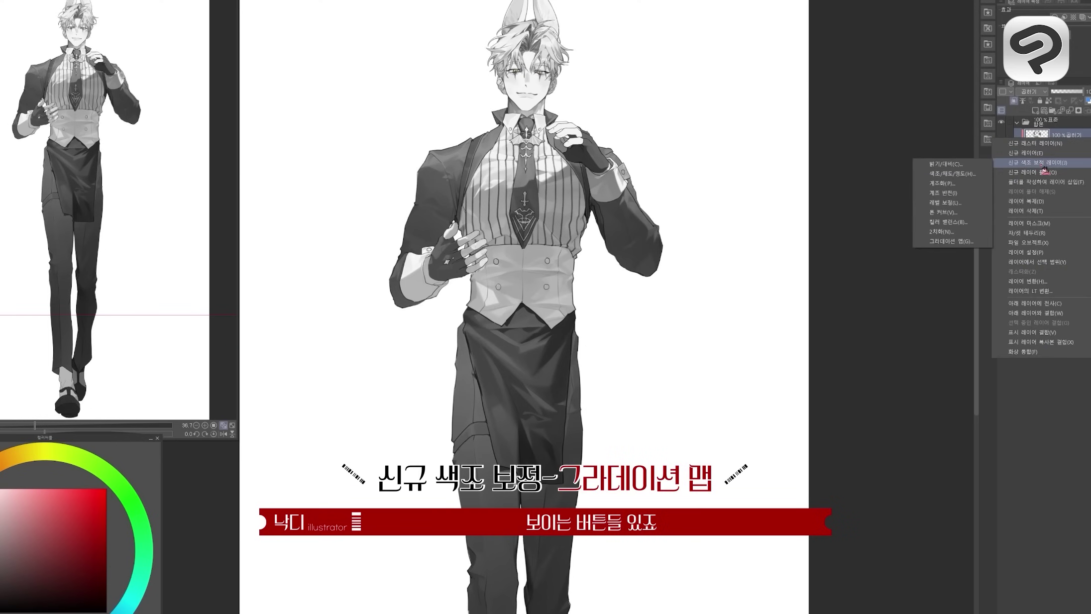
click(951, 242)
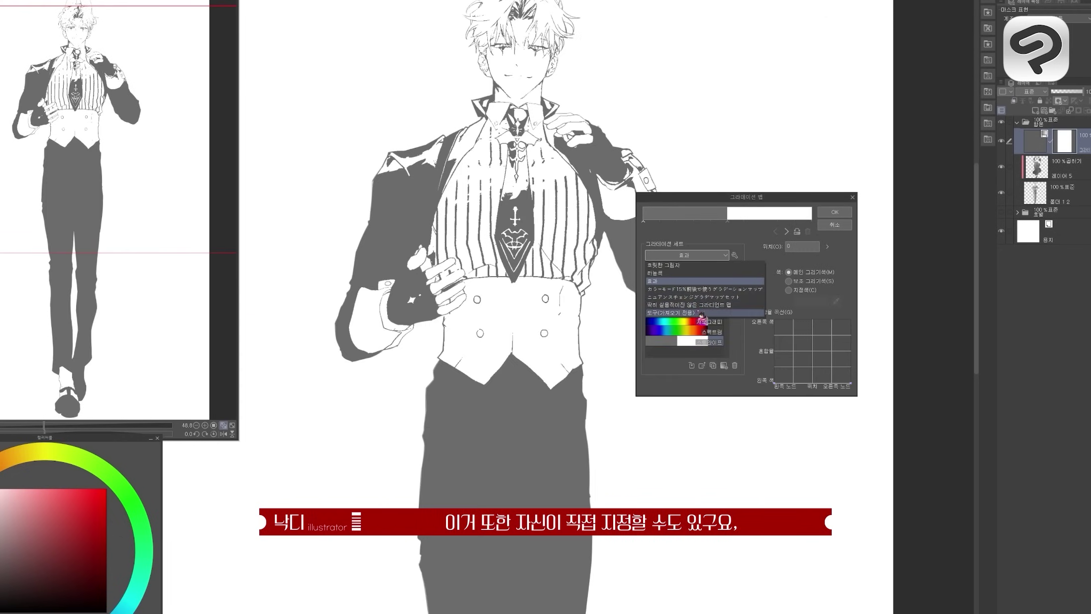
click(702, 306)
click(710, 282)
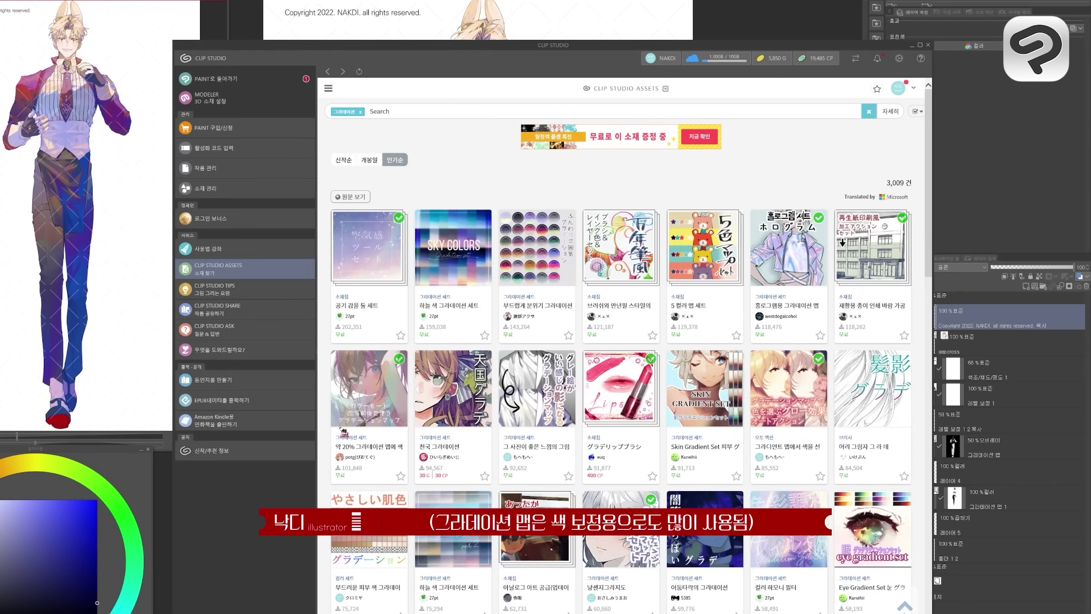
Filter the CLIP STUDIO ASSETS gradient materials to the gradient set type and browse the popular ones.
scroll(697, 398, down, 3)
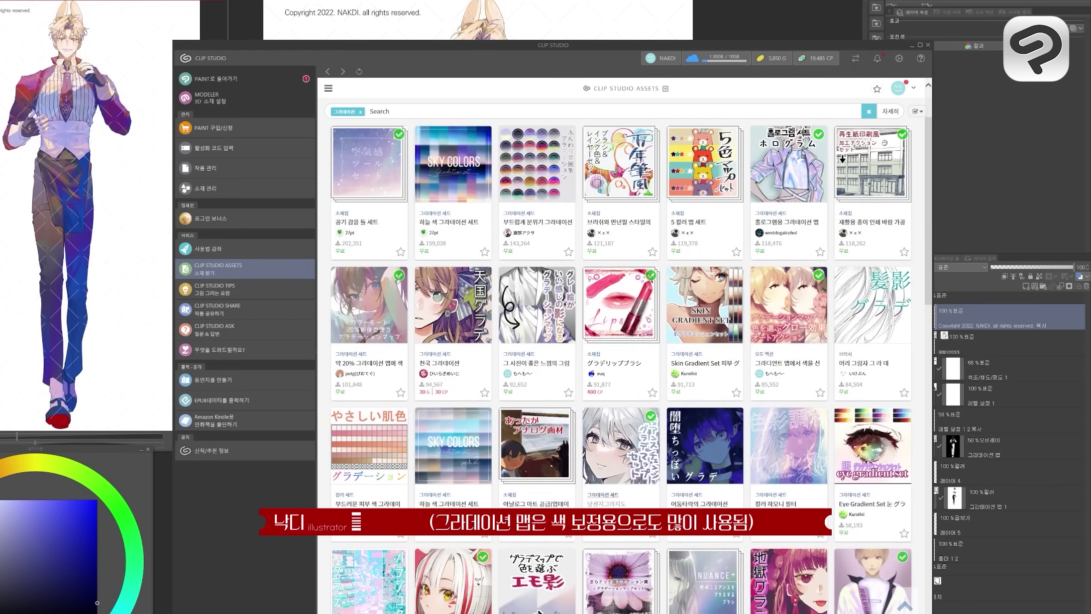
click(604, 499)
click(407, 165)
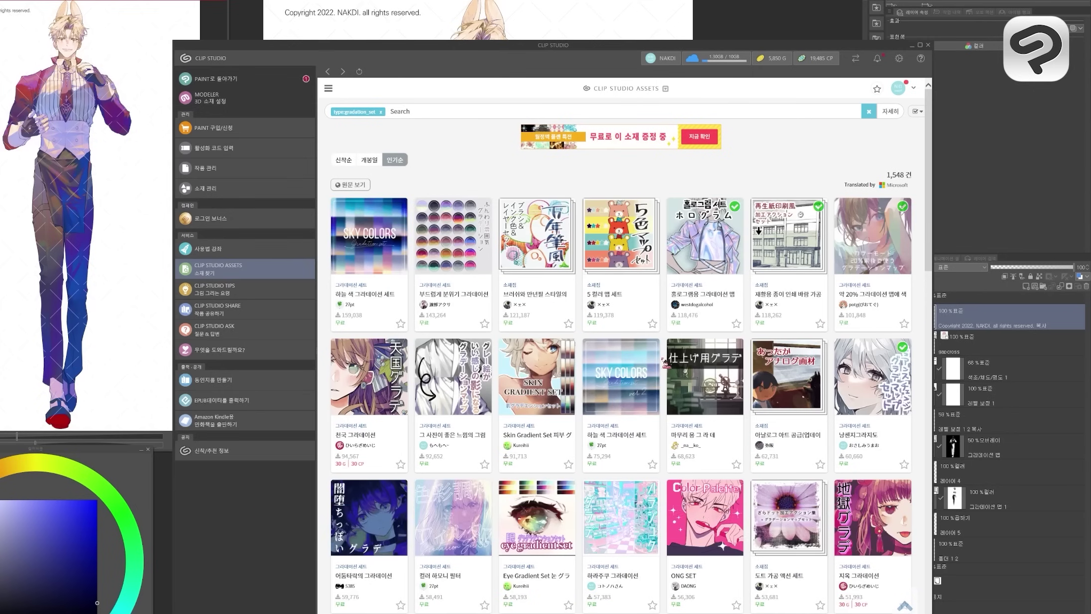
scroll(664, 364, down, 5)
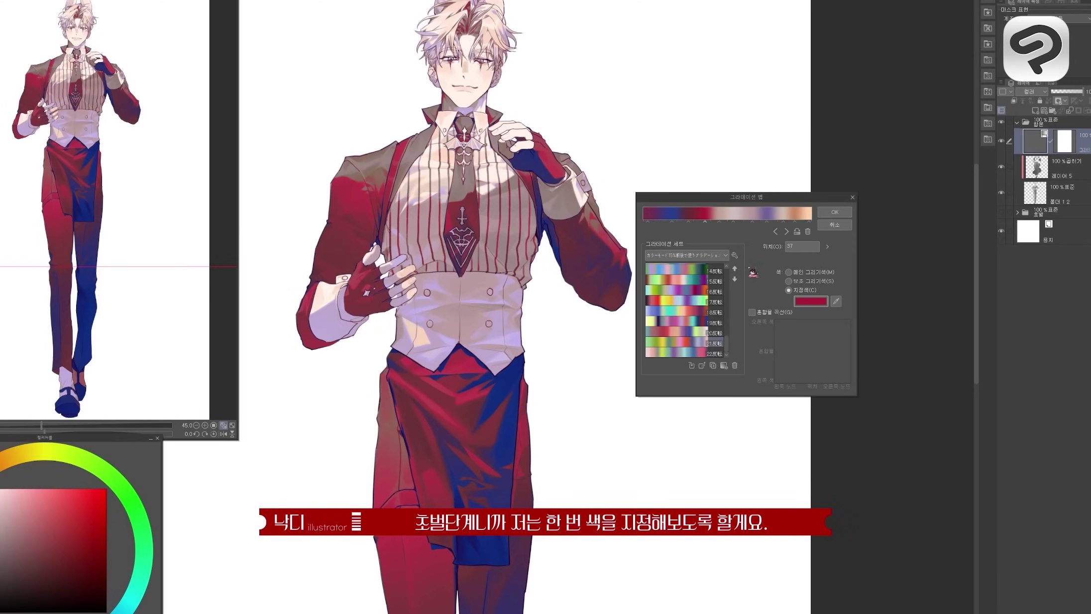
Create a new gradient set named 채색용 and add the current gradient to it.
click(734, 255)
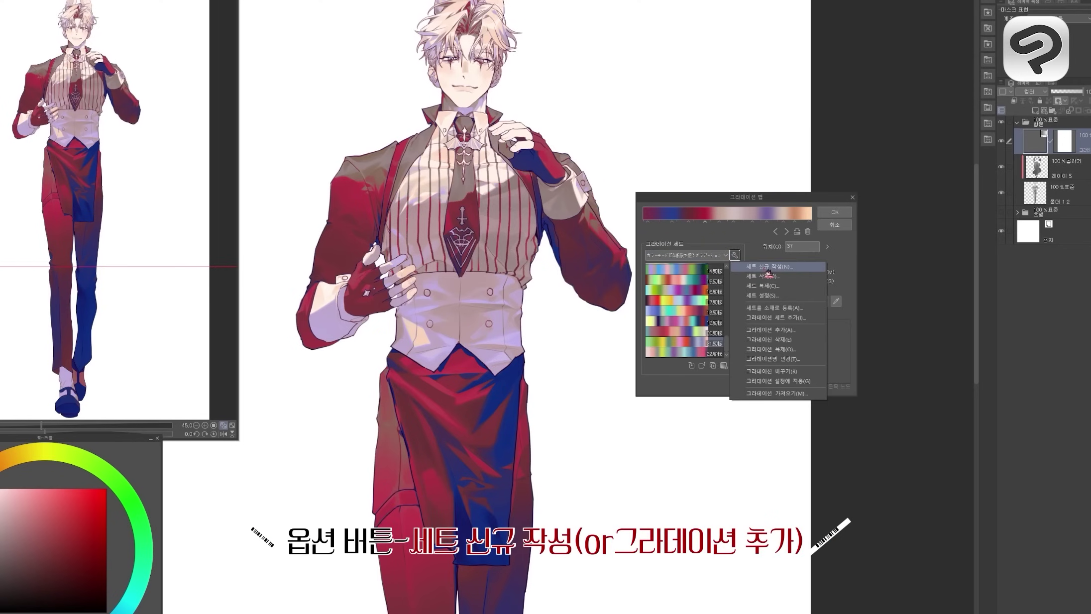
click(767, 267)
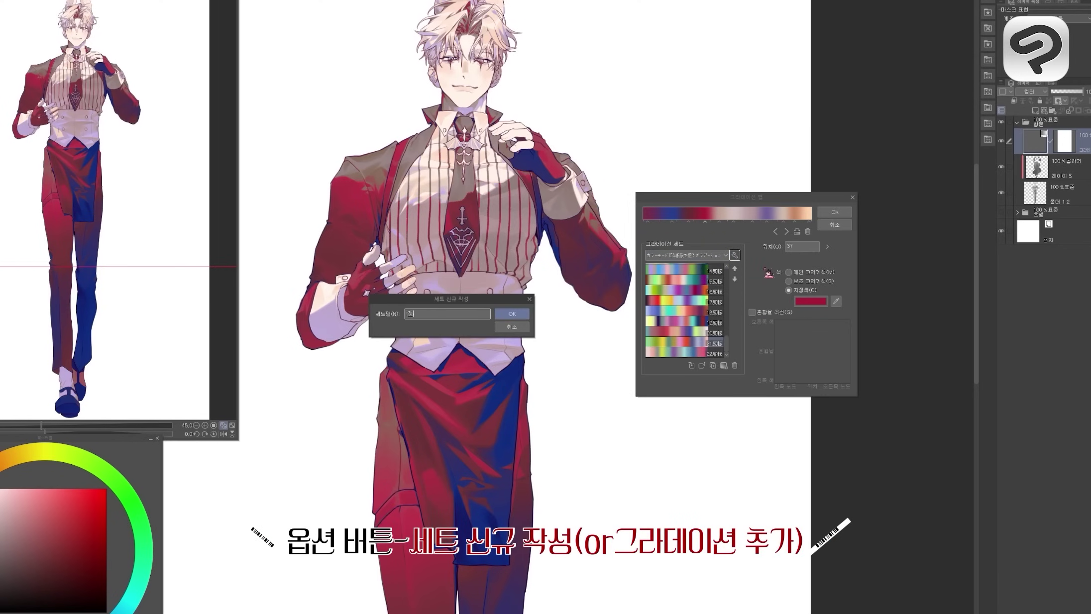
text(채색용)
key(Return)
click(724, 365)
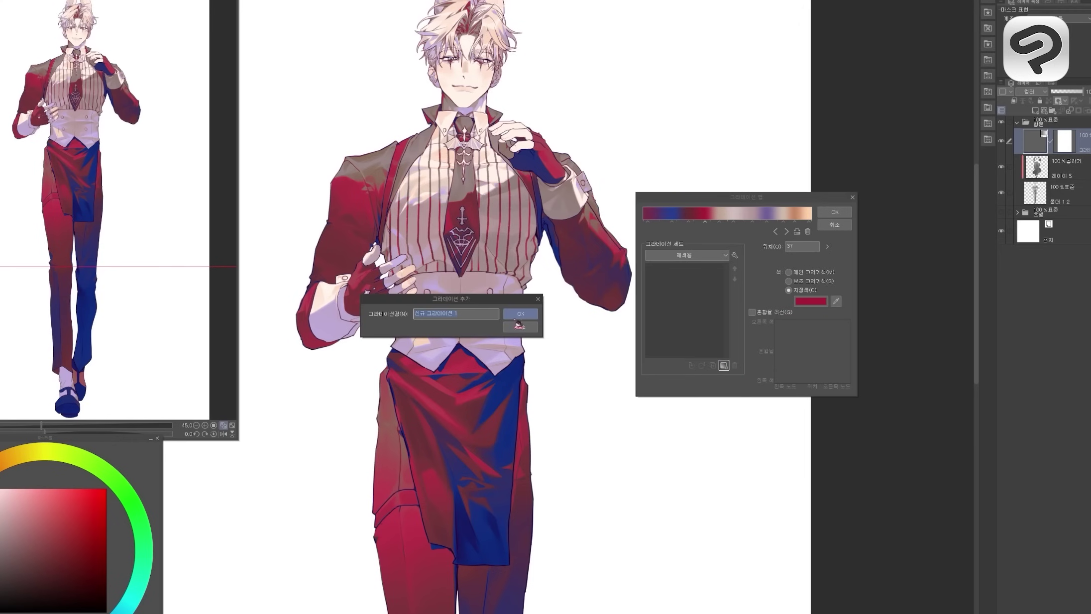
key(Return)
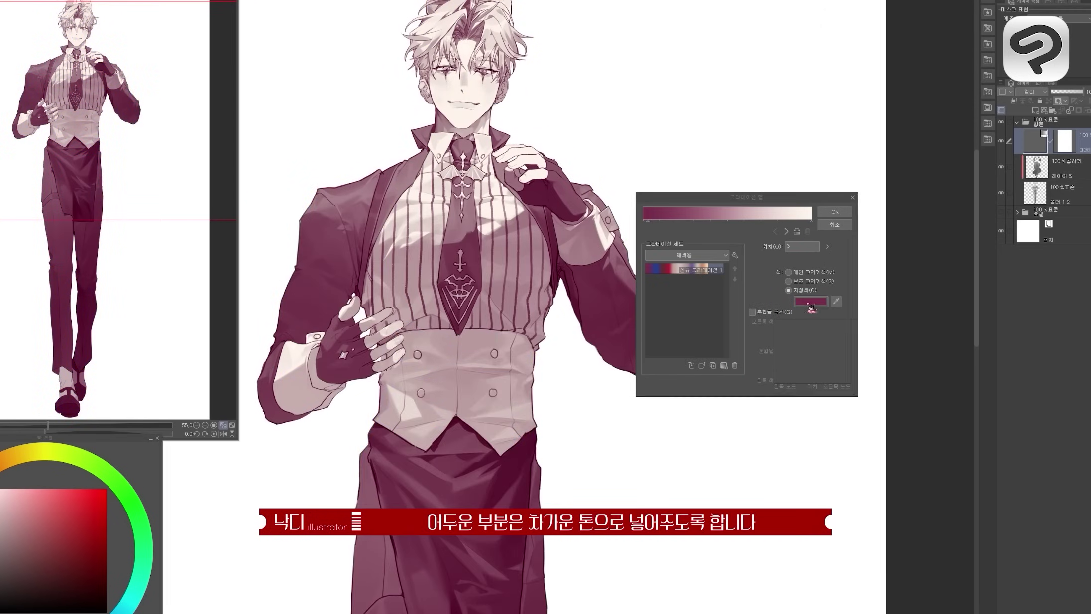
Recolour the gradient's darkest node black, its light node warm peach and its middle node reddish brown.
click(810, 301)
key(Return)
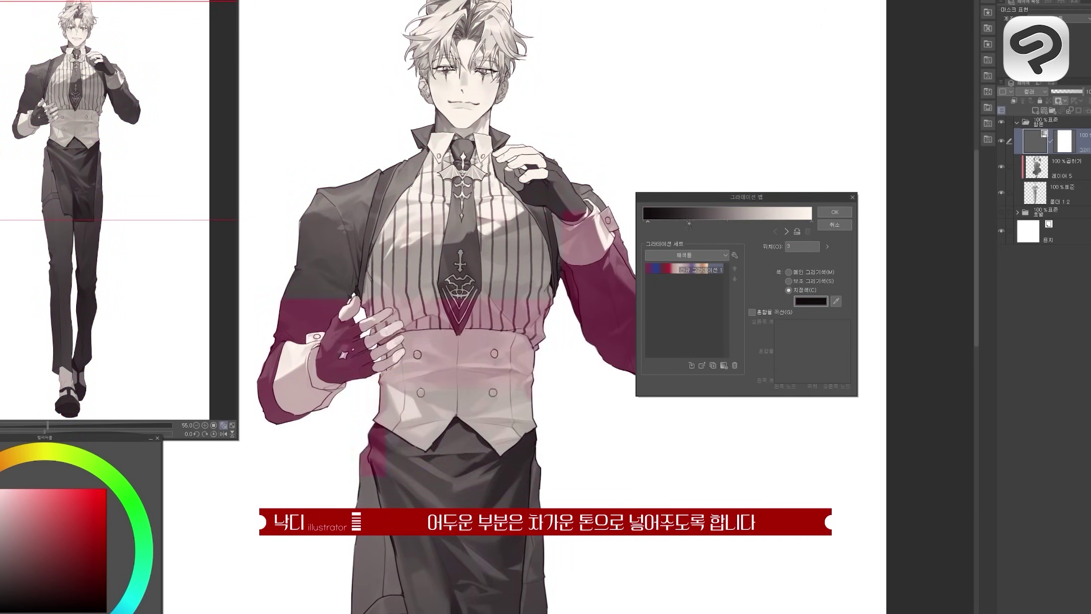
double_click(790, 224)
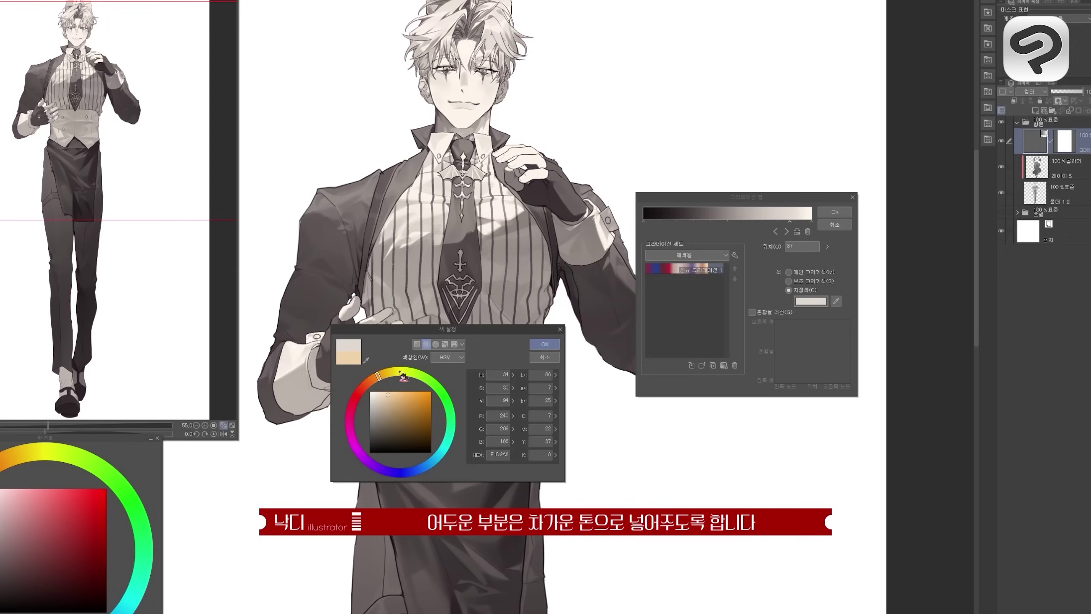
key(Return)
double_click(741, 222)
key(Return)
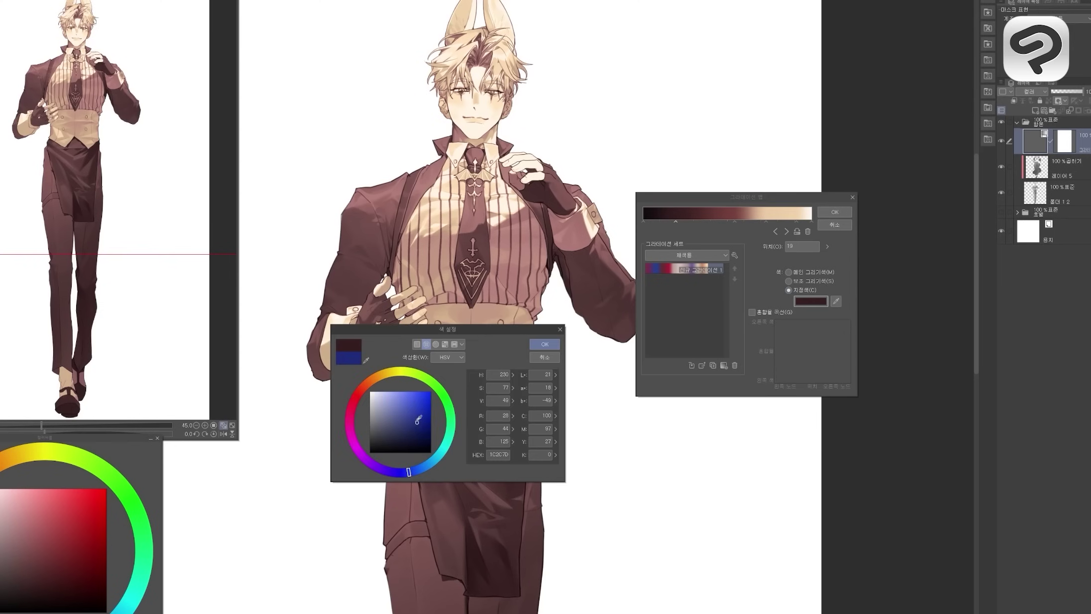
Colour the gradient's shadow nodes deep blue, brighter blue and dark red, and try a grey beside the red.
drag(690, 223, 697, 224)
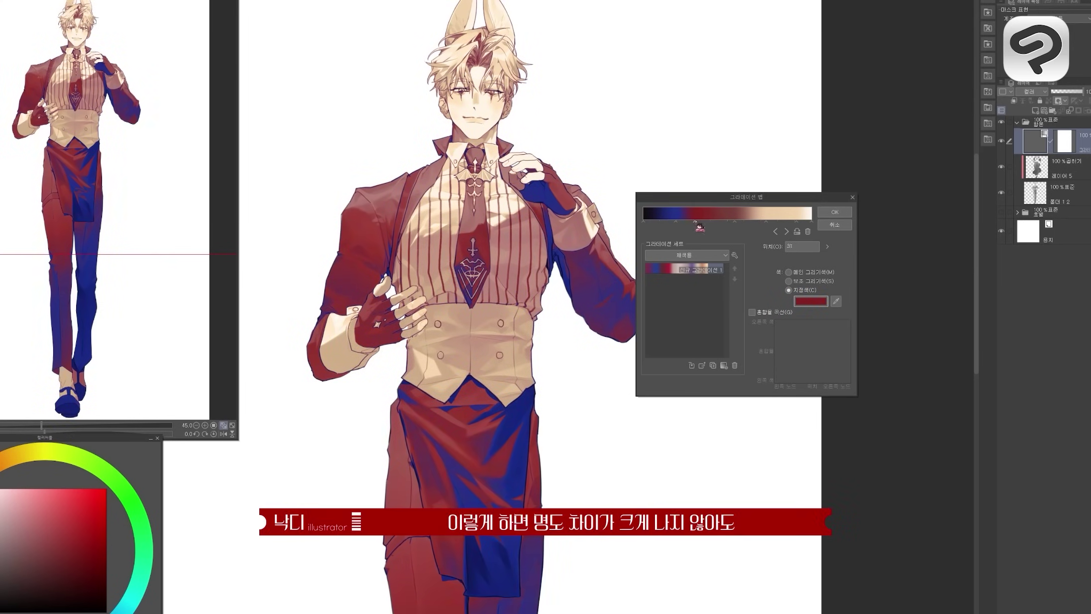
click(545, 344)
scroll(562, 336, down, 3)
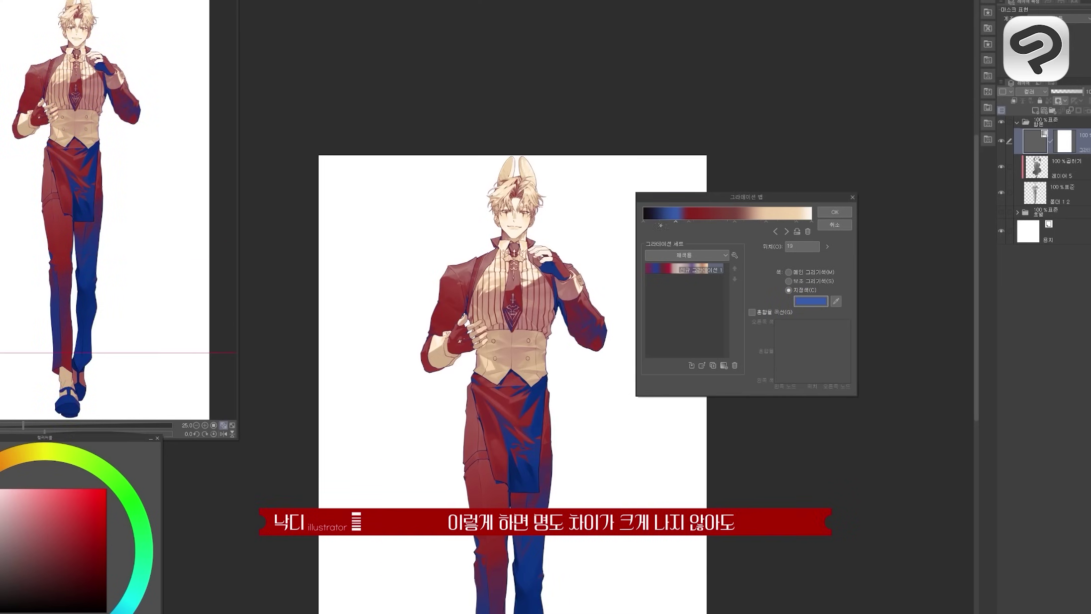
click(544, 344)
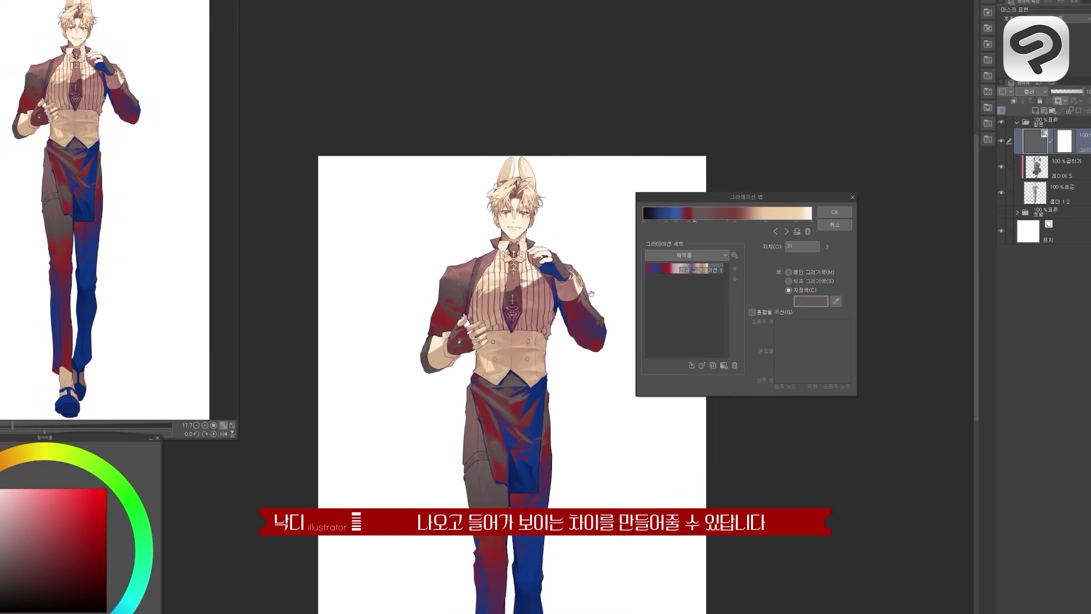
scroll(608, 310, up, 3)
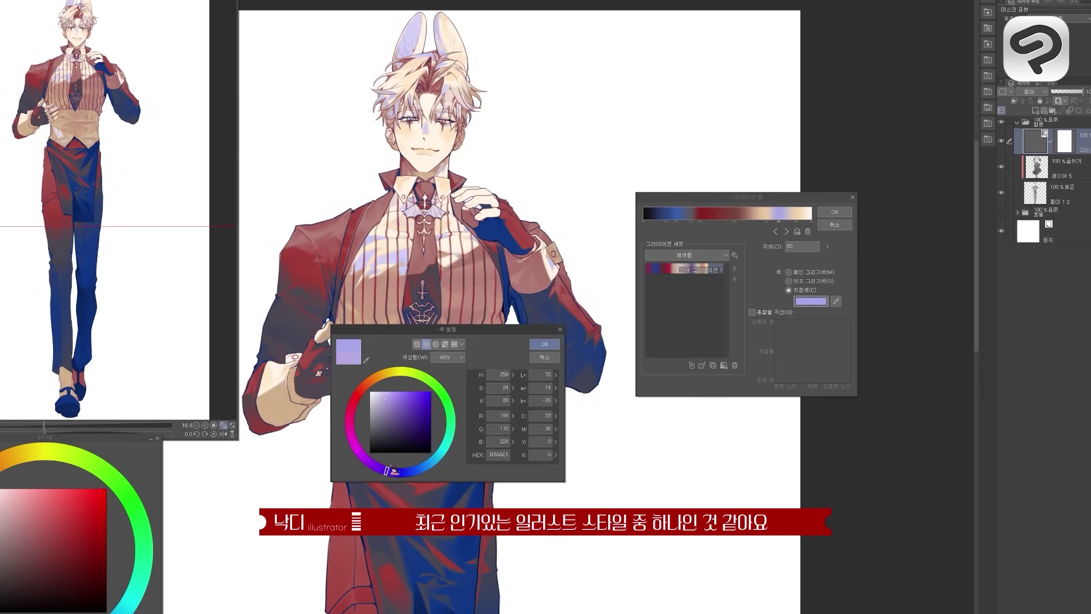
Give the gradient's lighter nodes lavender, pale beige and periwinkle blue tones, then apply the gradient map.
key(Return)
scroll(508, 159, up, 1)
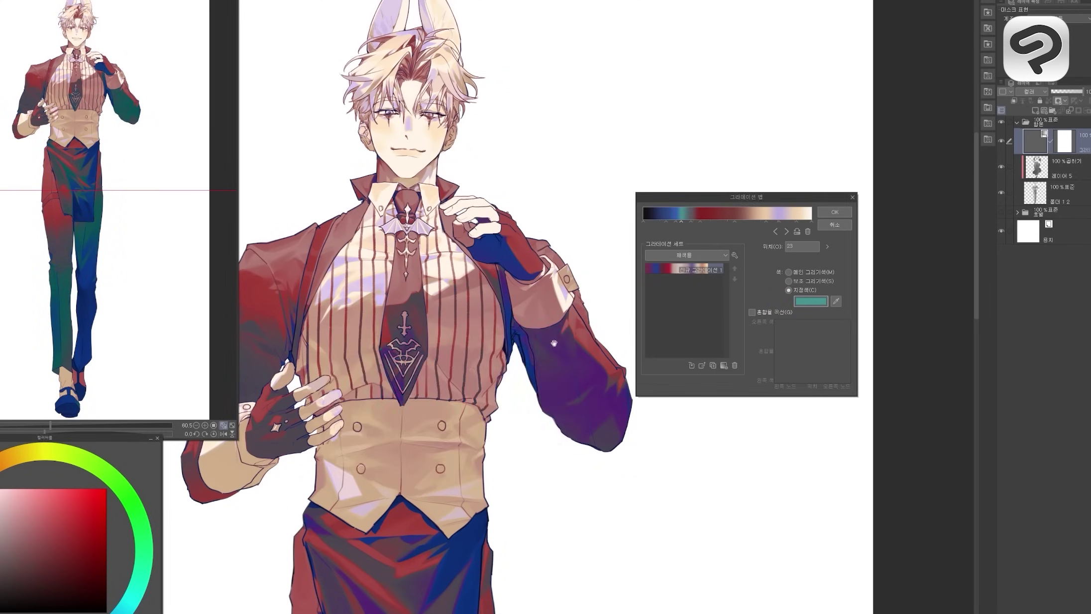
key(Escape)
click(766, 222)
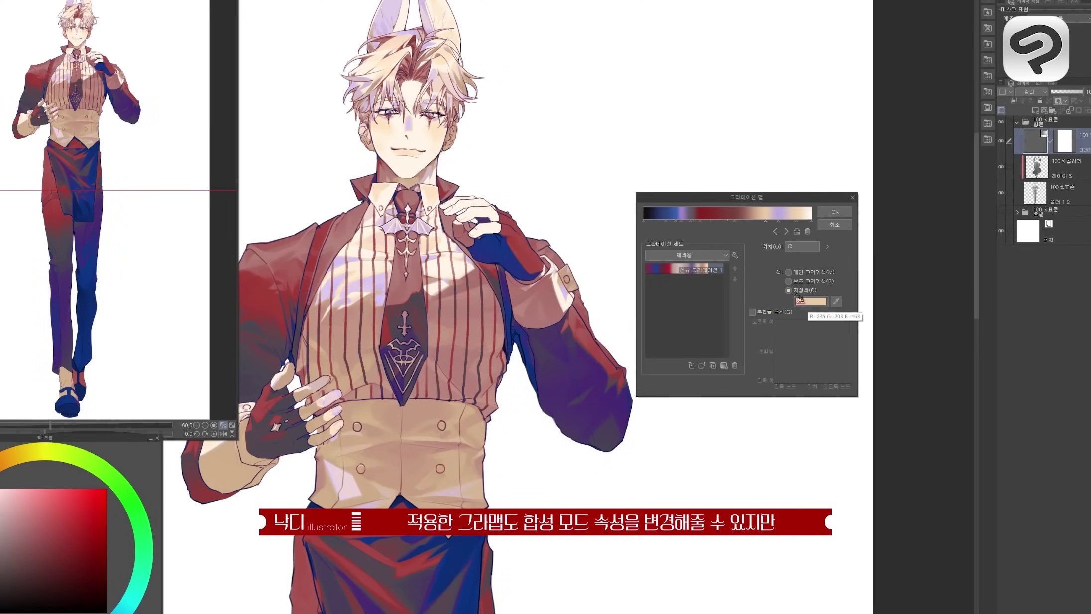
click(498, 284)
scroll(497, 284, down, 1)
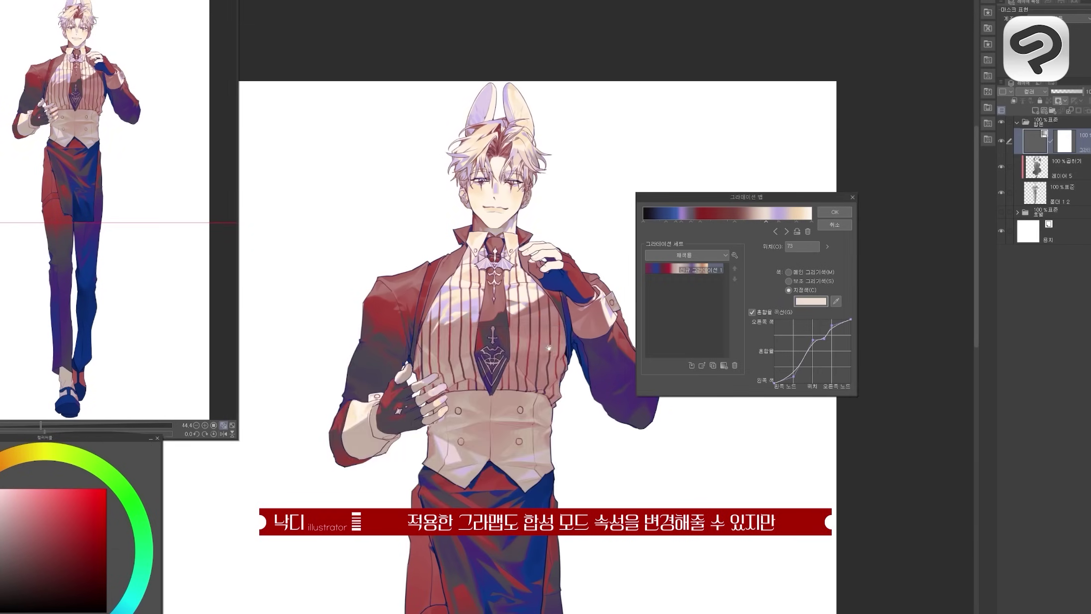
scroll(497, 284, up, 2)
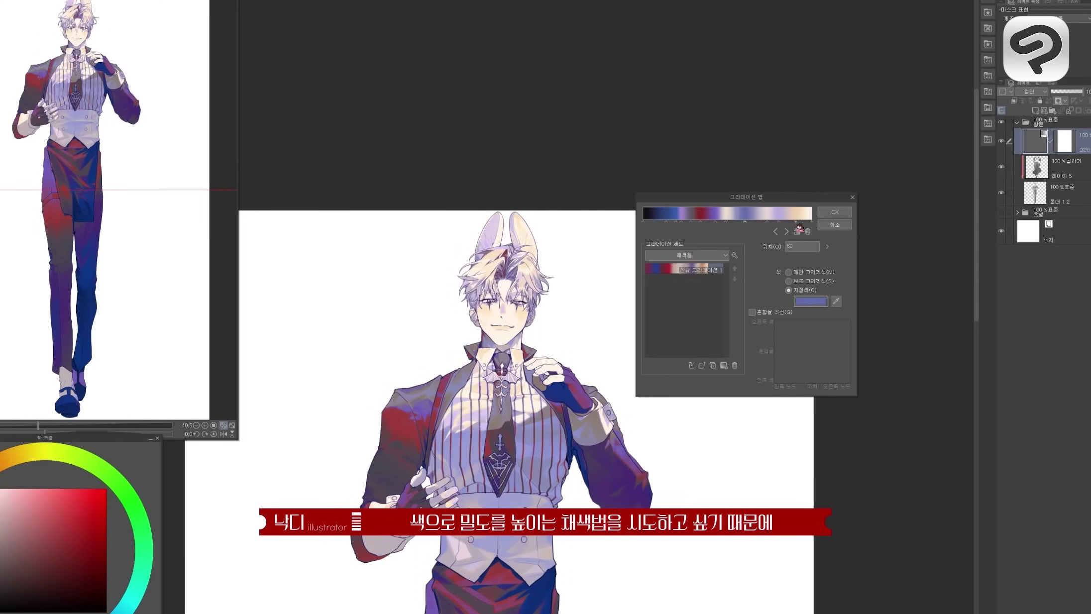
click(835, 212)
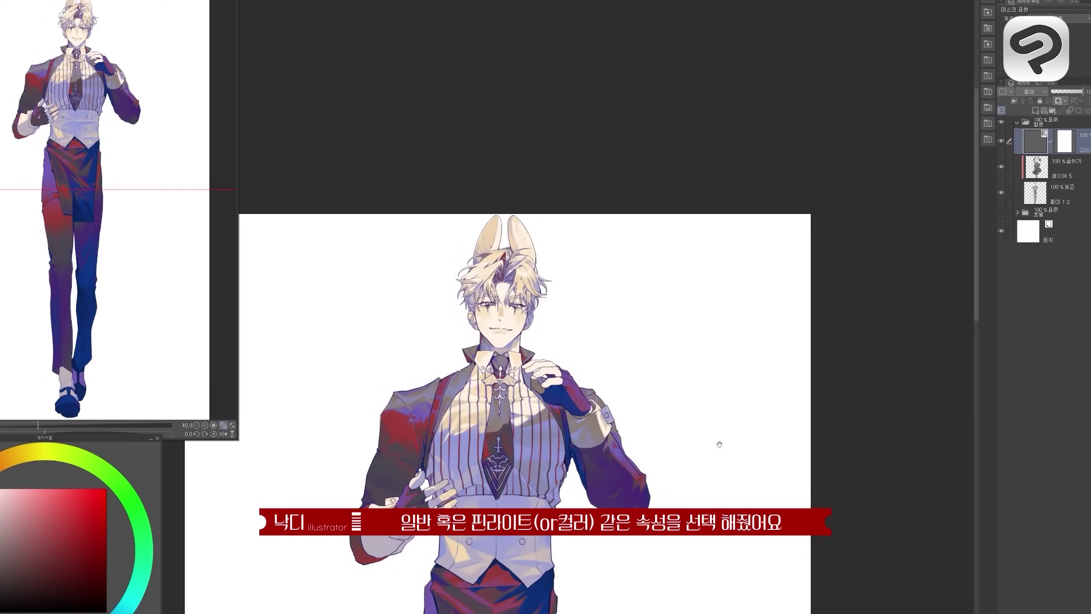
Mask the gradient map off the hair, face and neck so their grayscale shading shows through.
scroll(417, 436, up, 5)
scroll(401, 339, up, 4)
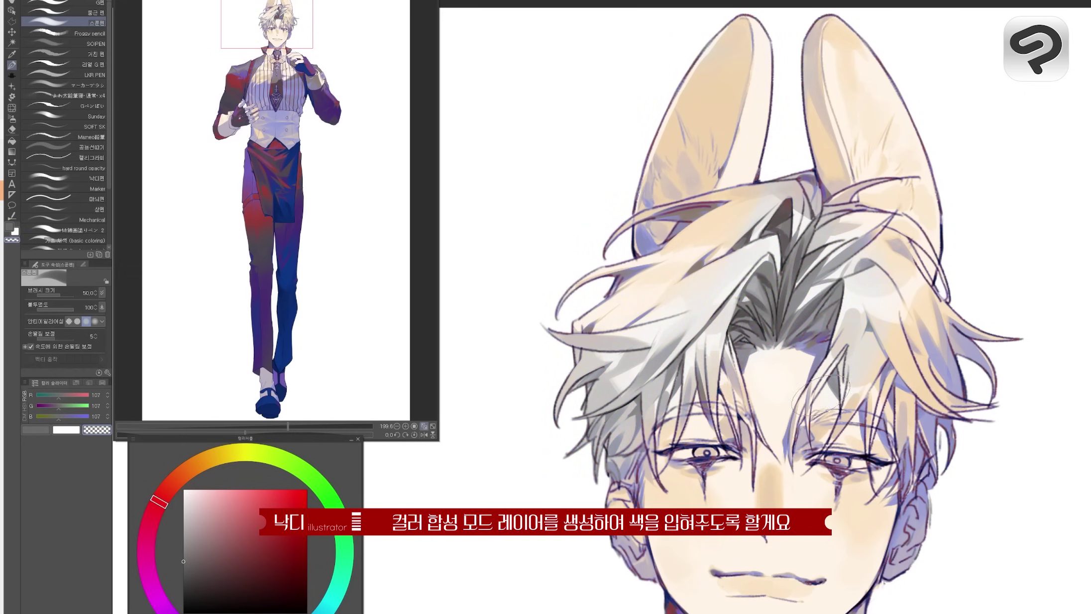
drag(819, 396, 700, 296)
scroll(645, 70, down, 2)
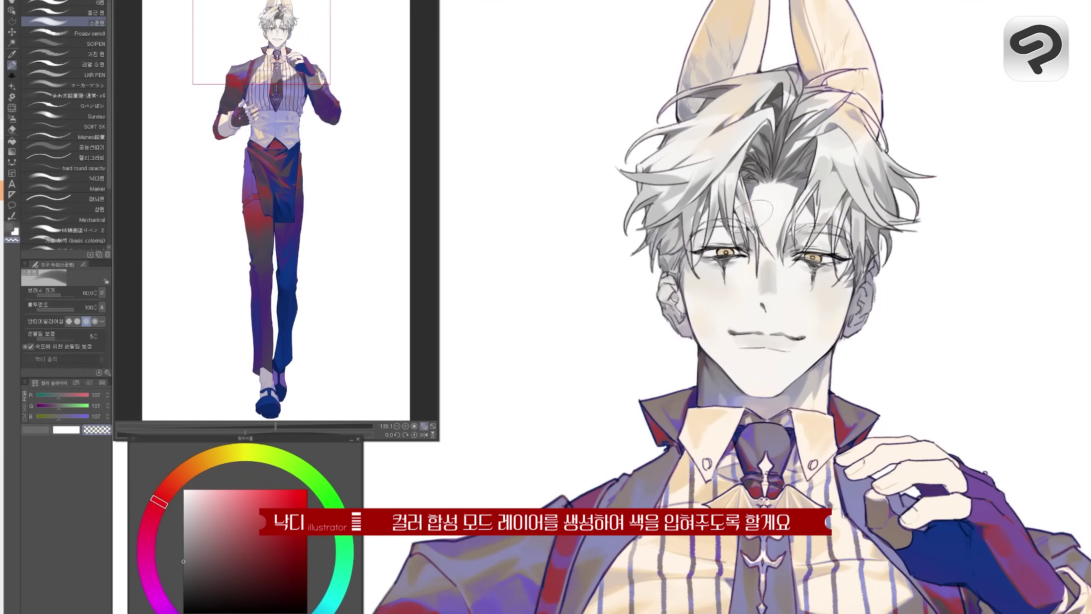
Add a clipped Color blend layer above the gradient map and paint the hair and face in warm sandy beige.
click(197, 466)
scroll(719, 131, up, 2)
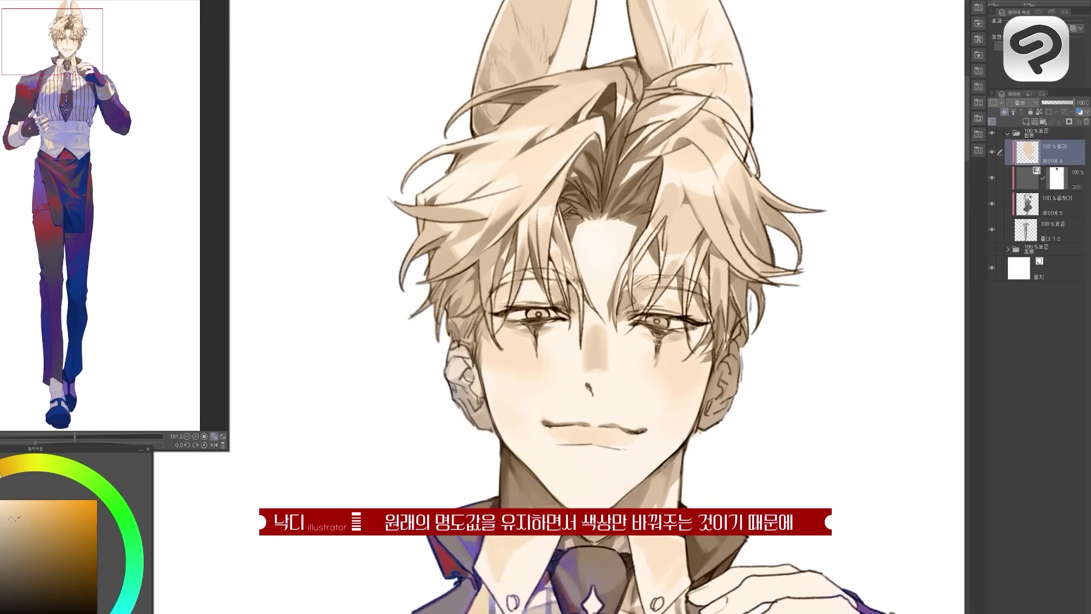
scroll(719, 413, up, 2)
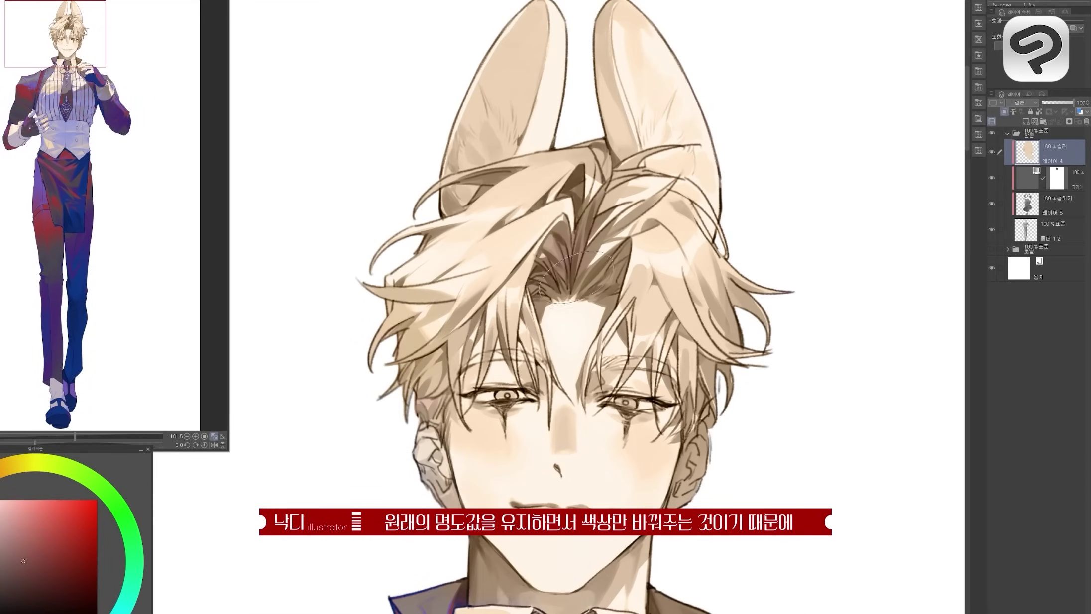
Tint the ear and cheek muted violet on the Color layer, and add soft pink to the lips and nose.
click(33, 462)
drag(423, 318, 358, 420)
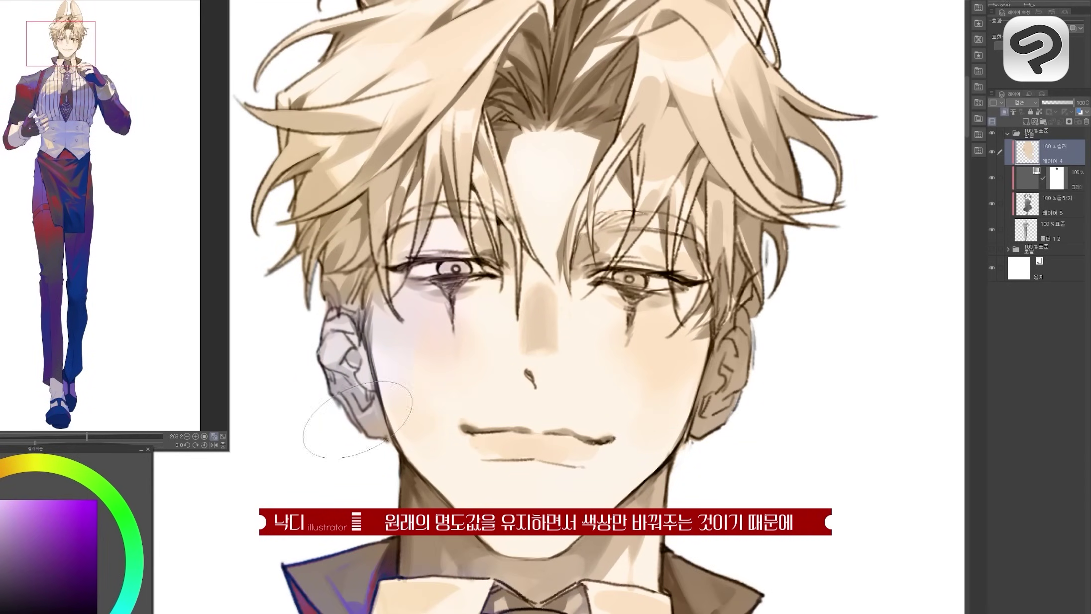
alt+click(567, 251)
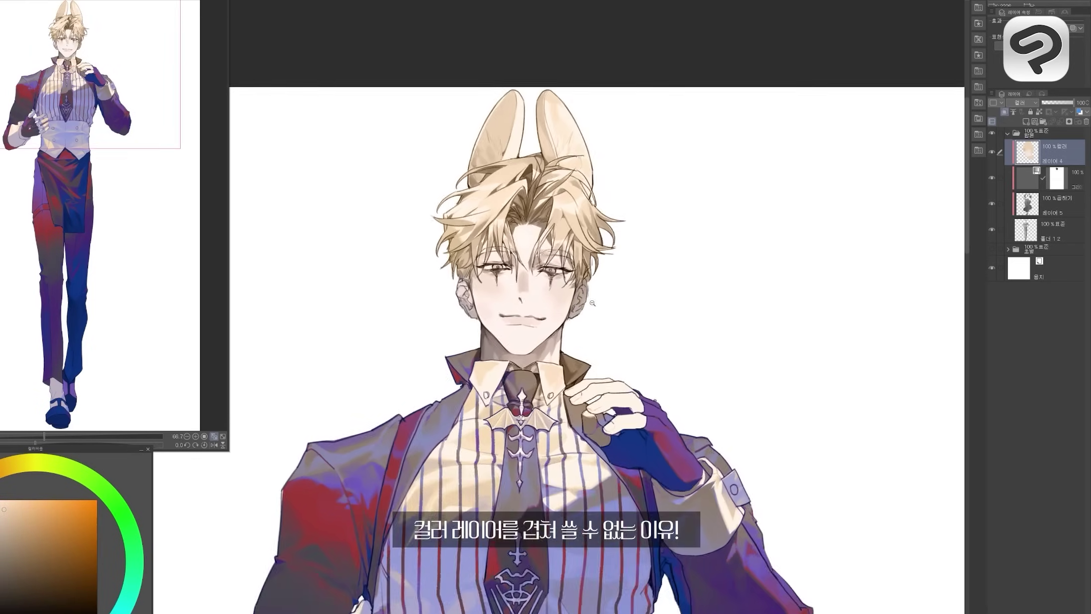
scroll(382, 361, up, 1)
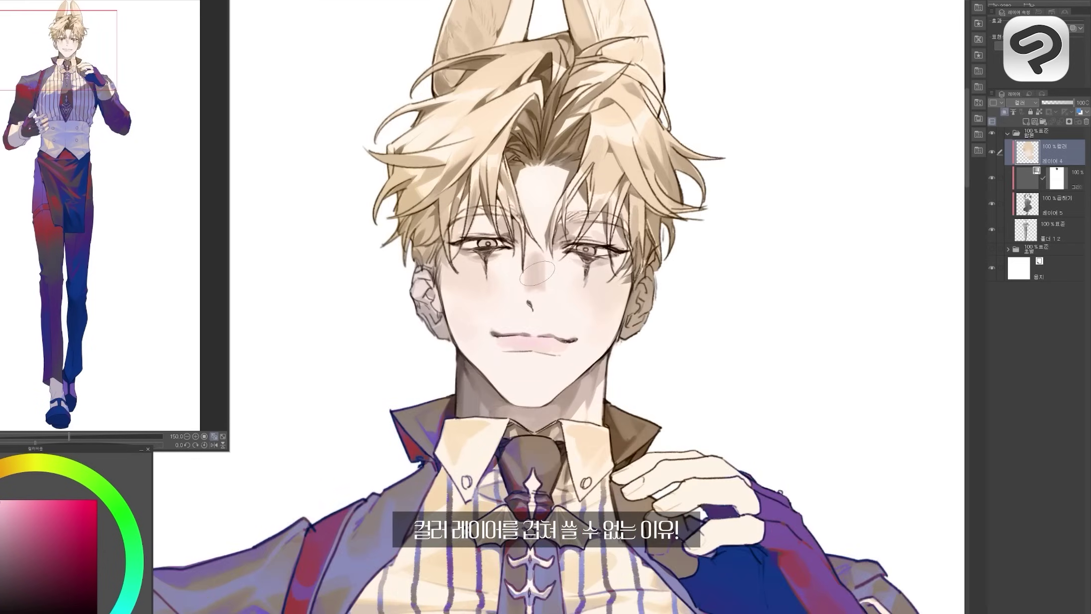
scroll(383, 360, down, 1)
scroll(587, 242, up, 1)
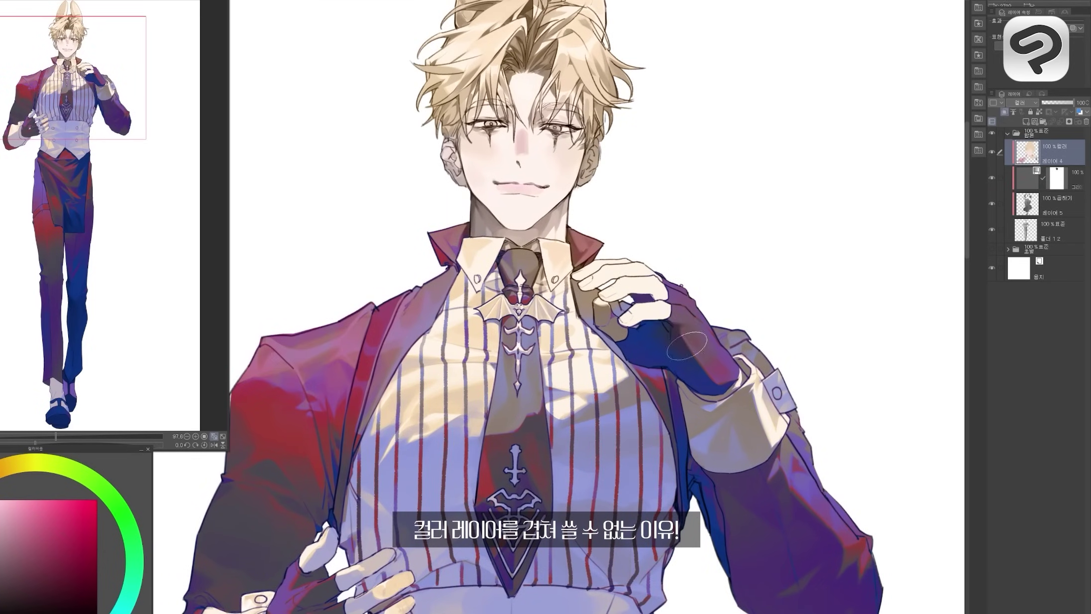
Mask the gradient map off the gloves, most of the apron and the grey trouser leg so their grayscale shading shows through.
scroll(687, 346, down, 2)
scroll(411, 274, down, 1)
drag(411, 598, 411, 274)
key(alt+bracketleft)
scroll(511, 296, down, 3)
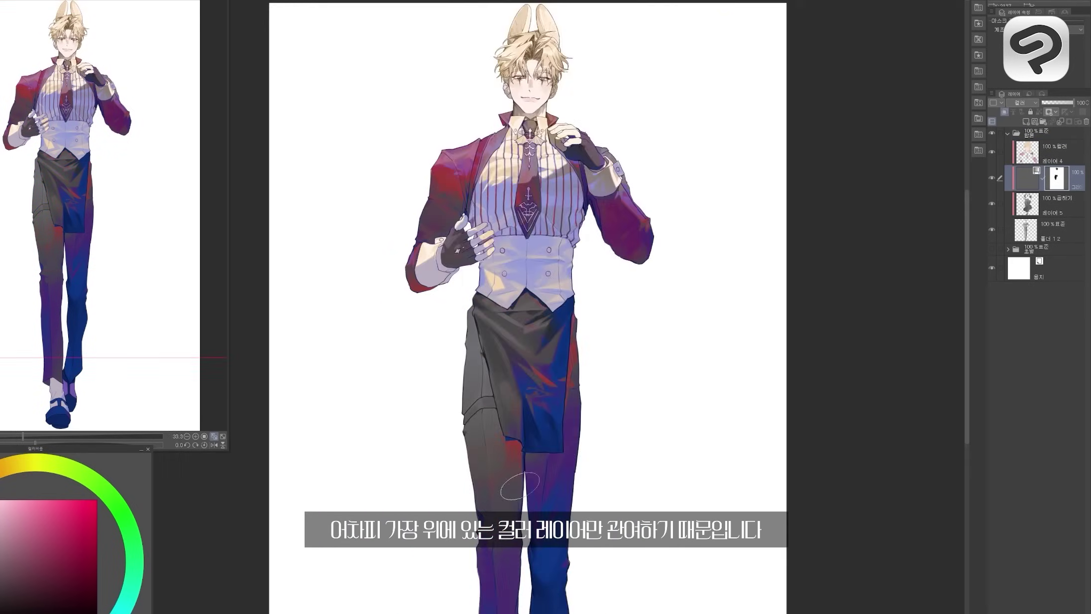
scroll(588, 504, up, 2)
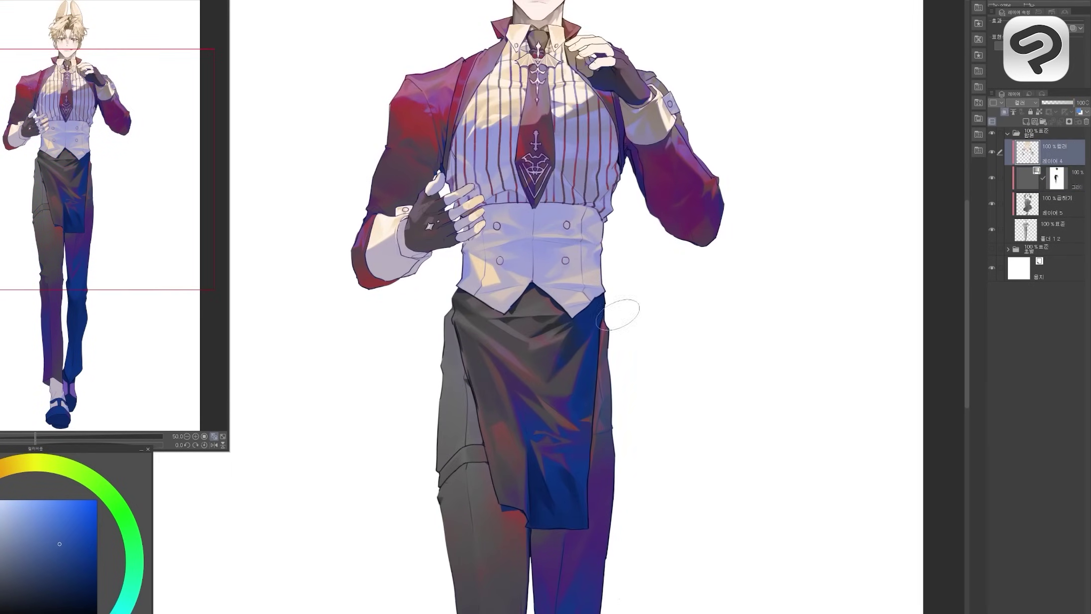
scroll(617, 314, down, 2)
key(alt+bracketleft)
scroll(552, 496, down, 2)
scroll(548, 329, up, 3)
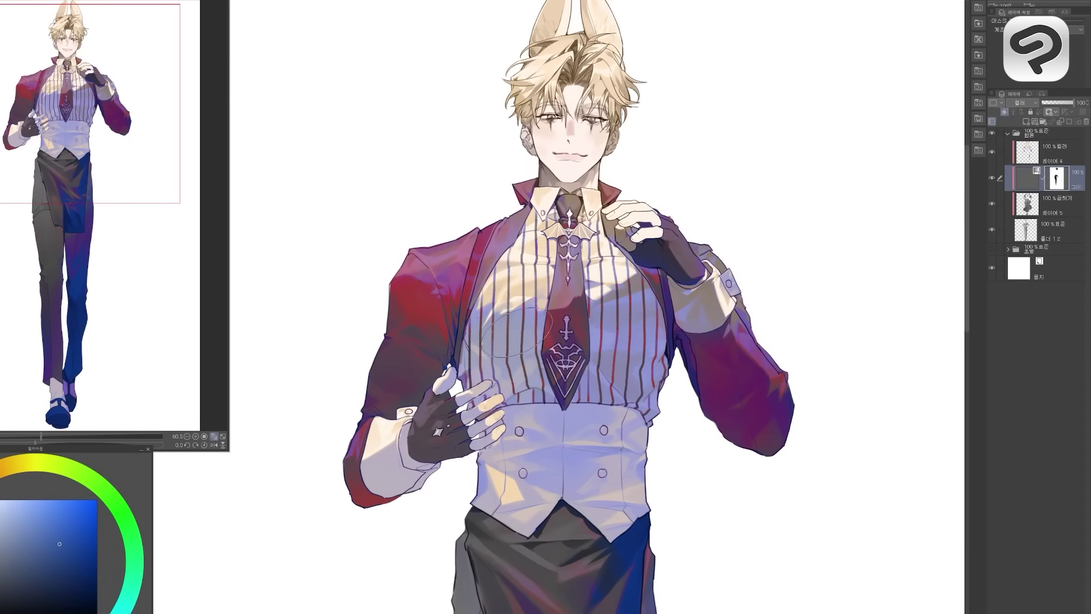
Tint the striped shirt a muted pale blue on the Color blend layer.
scroll(548, 329, down, 2)
scroll(540, 354, up, 2)
key(alt+bracketright)
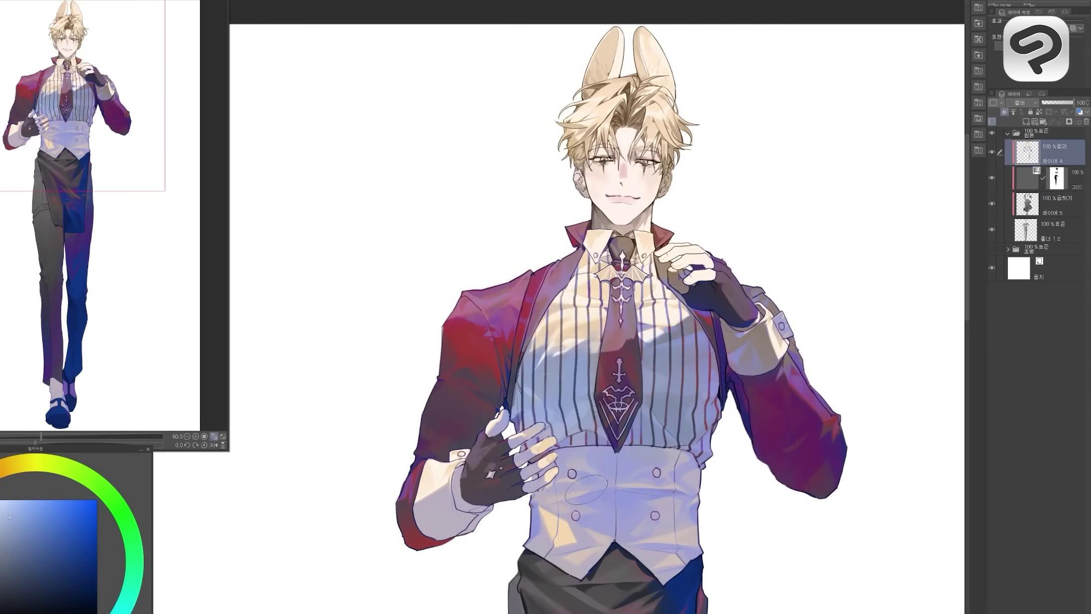
Paint the front shoe red on the Color blend layer.
scroll(587, 489, down, 4)
scroll(438, 548, up, 4)
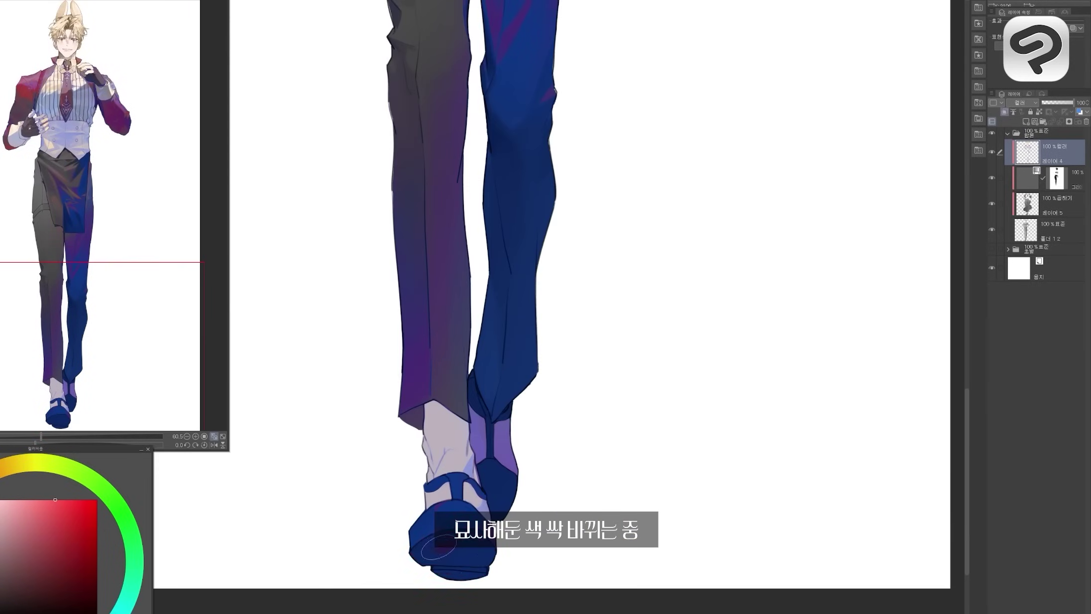
scroll(575, 414, down, 3)
Work violet and red tones into the shadowed hair roots and soft bluish tones into the rabbit ears on the Color layer.
scroll(726, 321, up, 6)
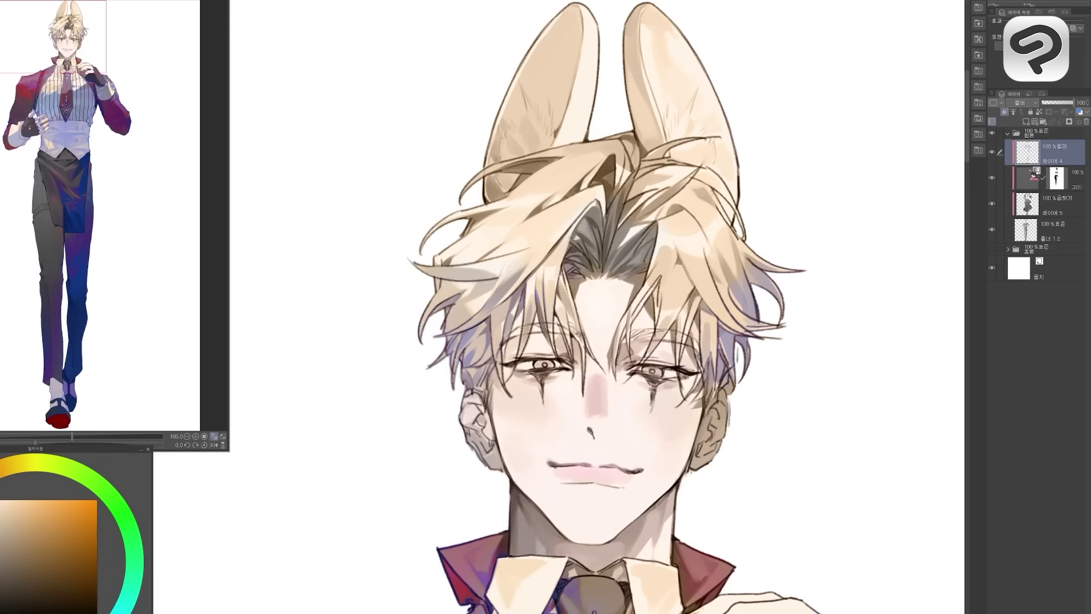
scroll(598, 309, down, 3)
scroll(597, 308, up, 3)
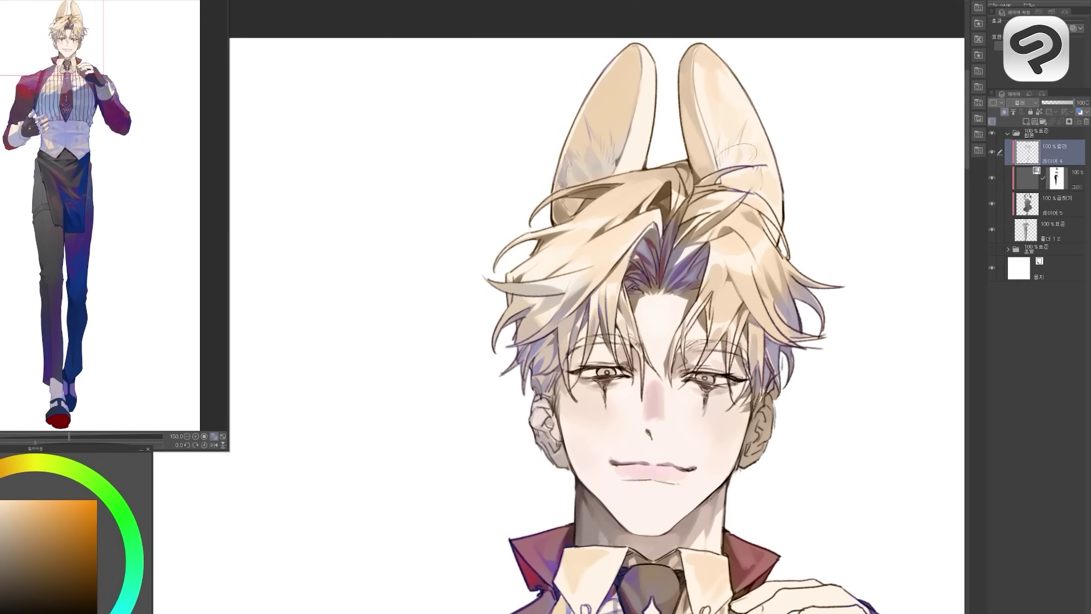
Run the PANANA보정 auto action to add a masked correction gradient map at 50% Overlay above the colour layers.
scroll(741, 209, down, 5)
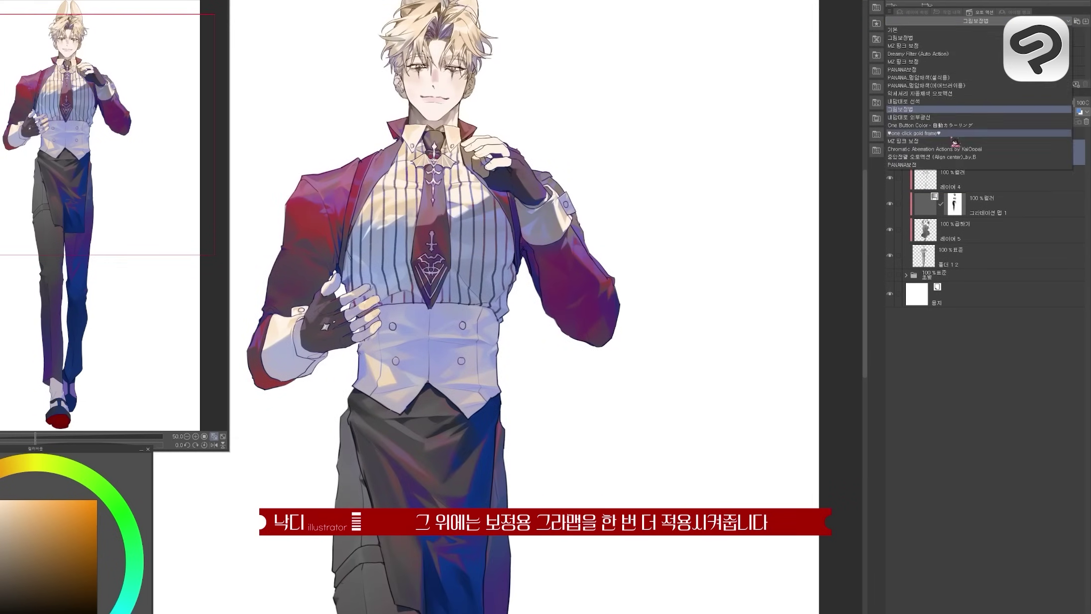
click(904, 165)
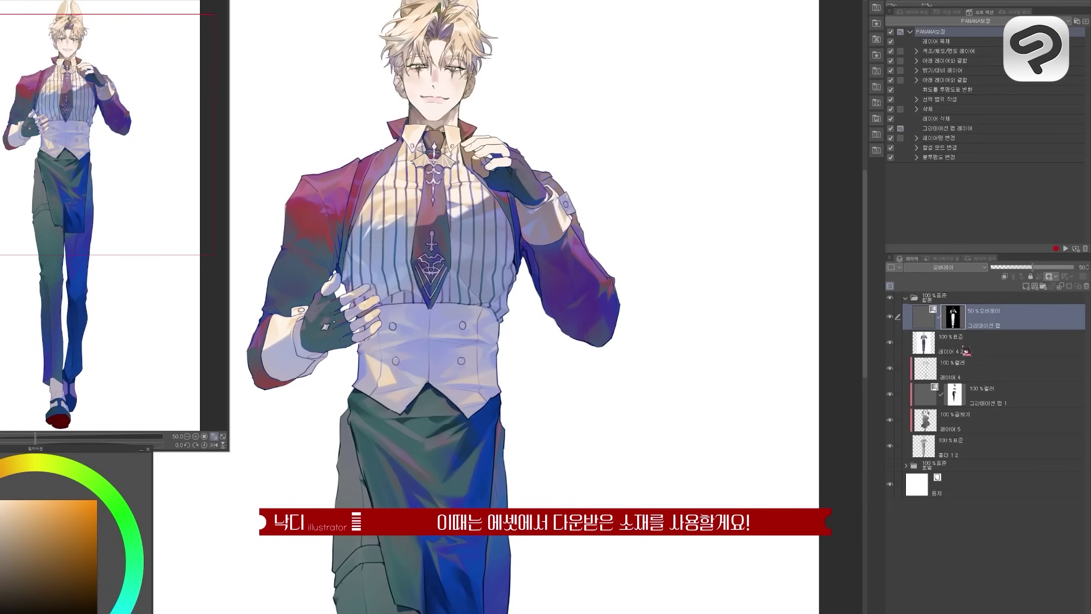
Try several gradient presets on the correction gradient map, apply one, and compare blend modes, keeping Overlay.
double_click(936, 322)
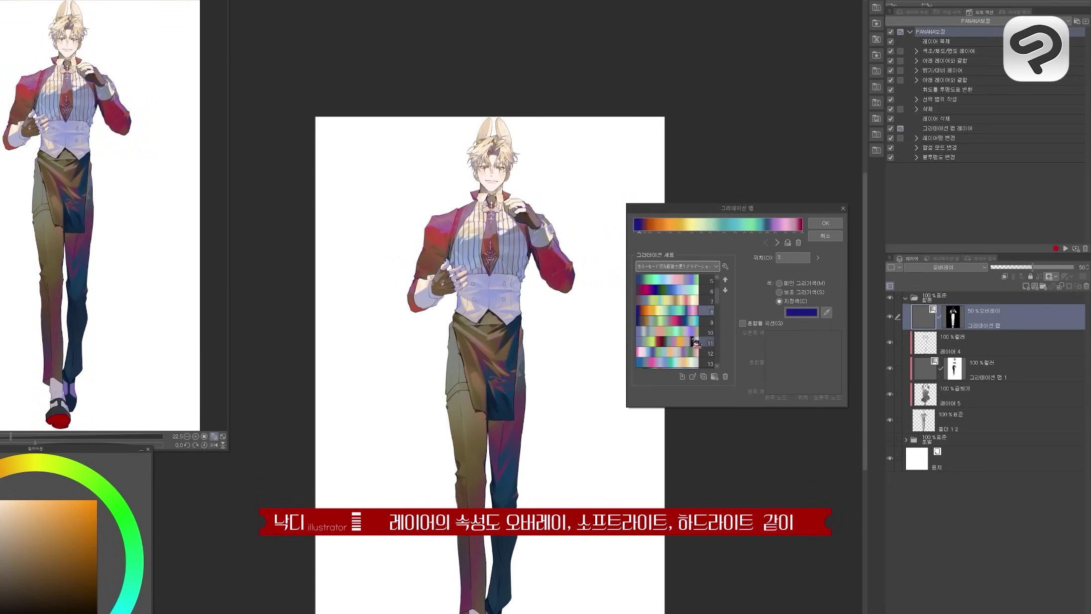
click(706, 333)
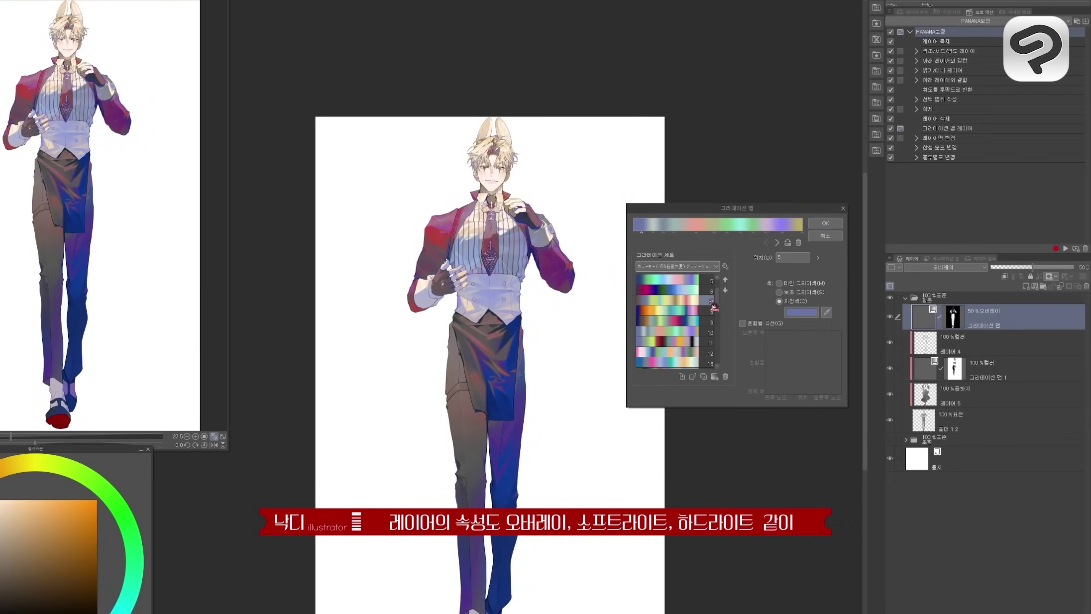
click(706, 342)
click(706, 351)
scroll(490, 348, up, 2)
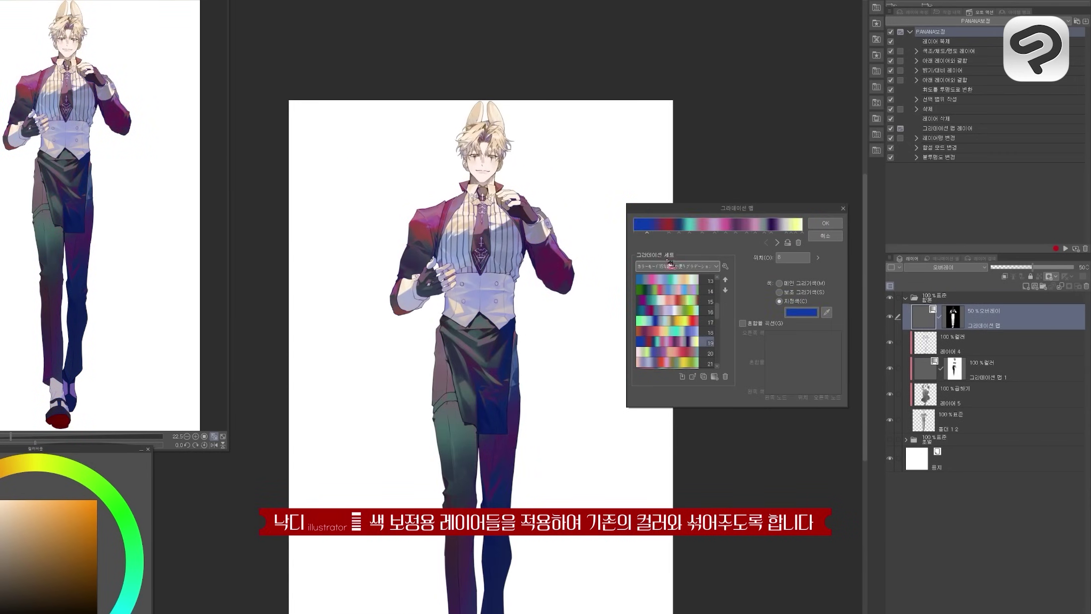
click(825, 223)
scroll(490, 349, up, 2)
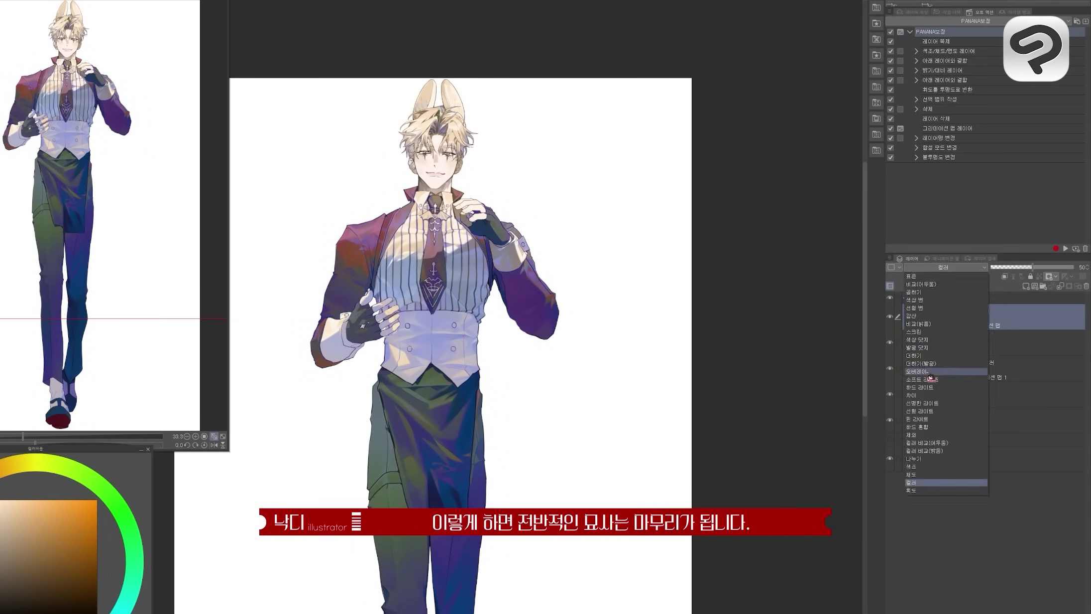
Add a Hue/Saturation/Luminosity correction layer and mask the Overlay gradient map off the green-tinted trouser leg and apron.
key(ctrl+minus)
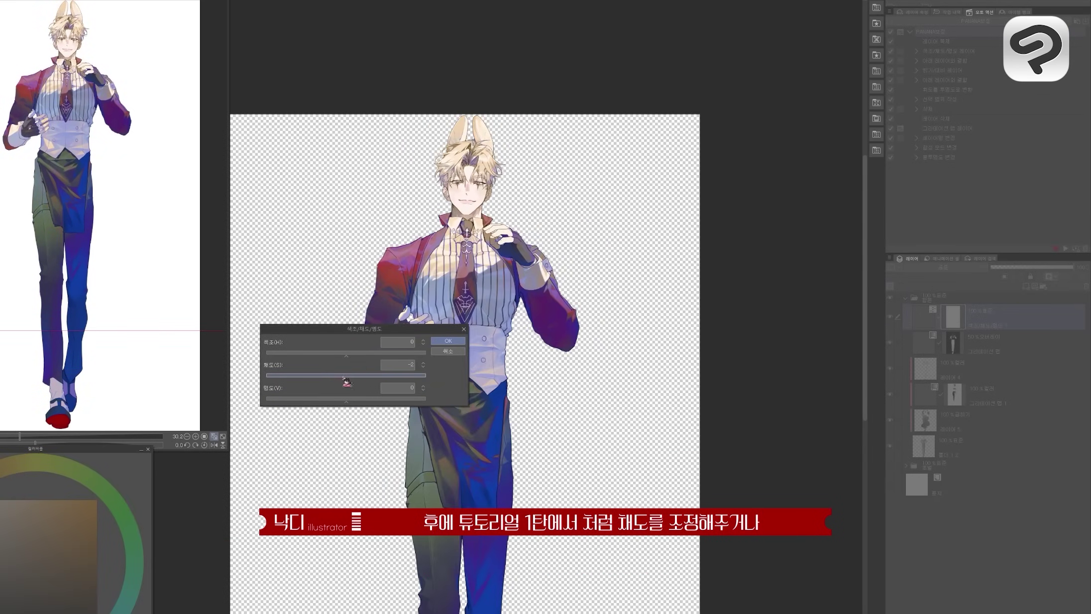
key(Return)
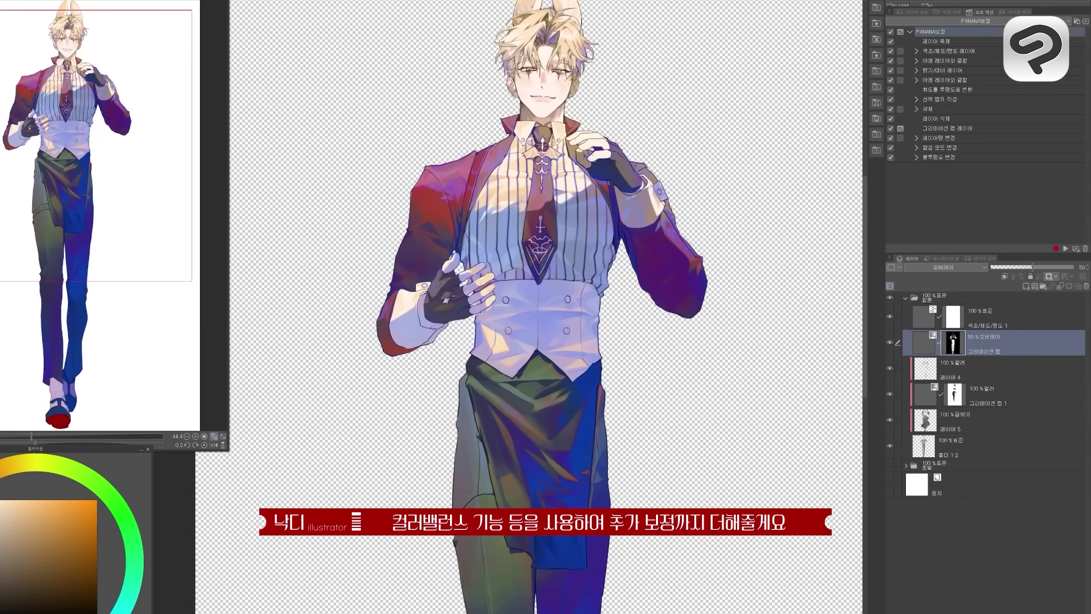
scroll(478, 424, down, 2)
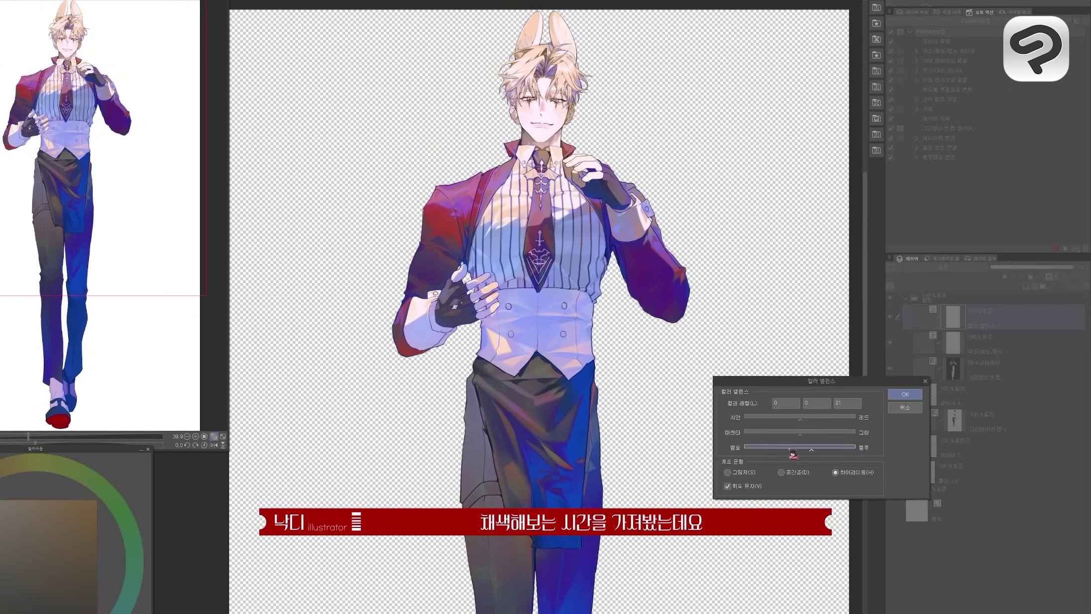
Try a Color Balance correction layer that adjusts the yellow–blue balance of the highlights and shadows.
click(793, 450)
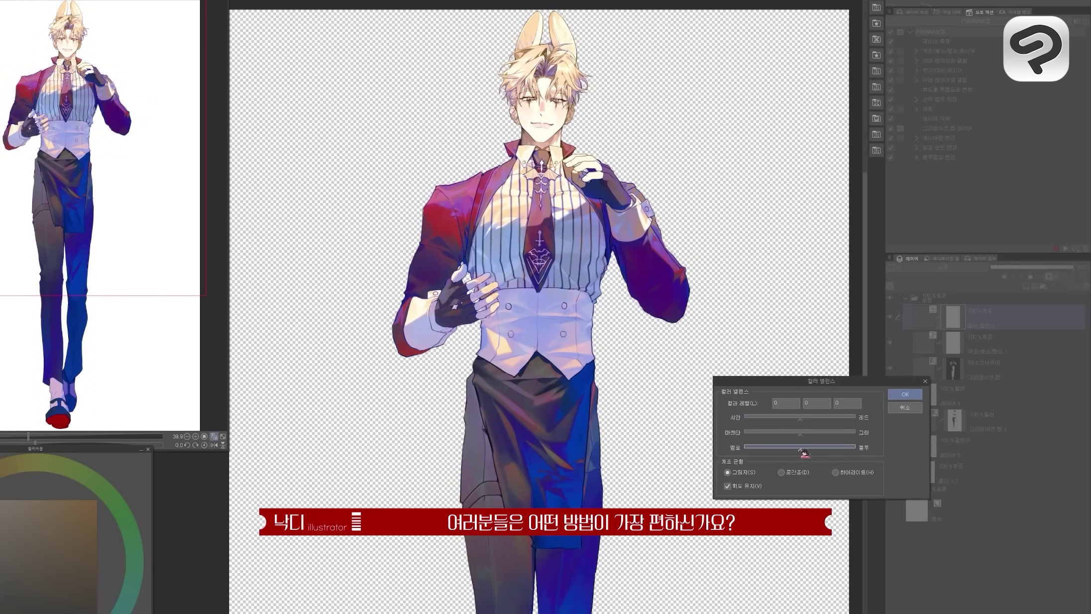
click(804, 433)
key(Return)
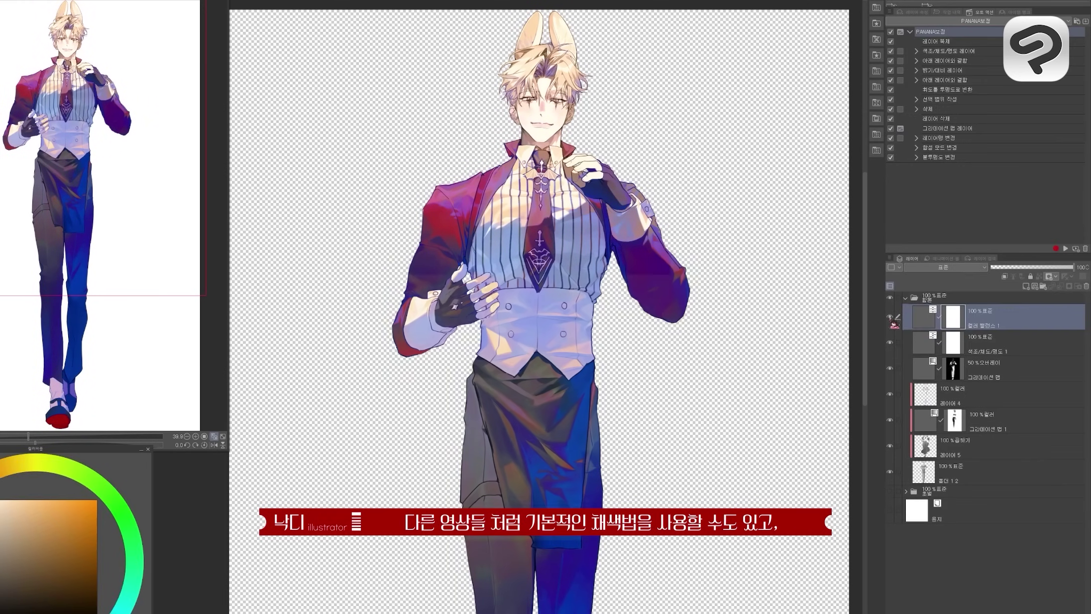
click(460, 224)
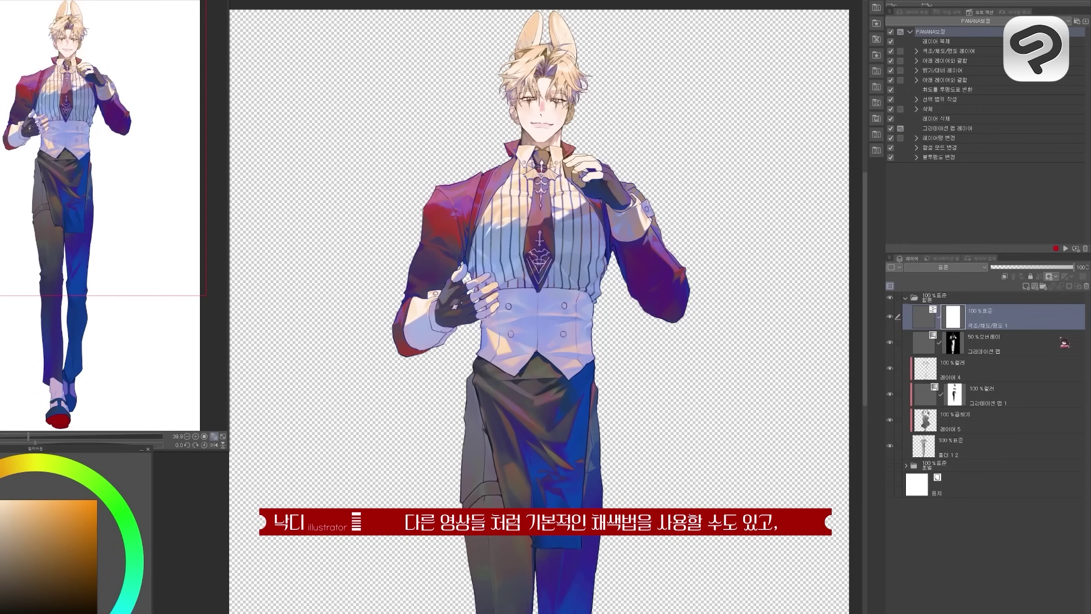
Add a Level Correction layer above the Hue/Saturation/Luminosity layer.
right_click(985, 315)
mouse_move(1056, 340)
click(971, 378)
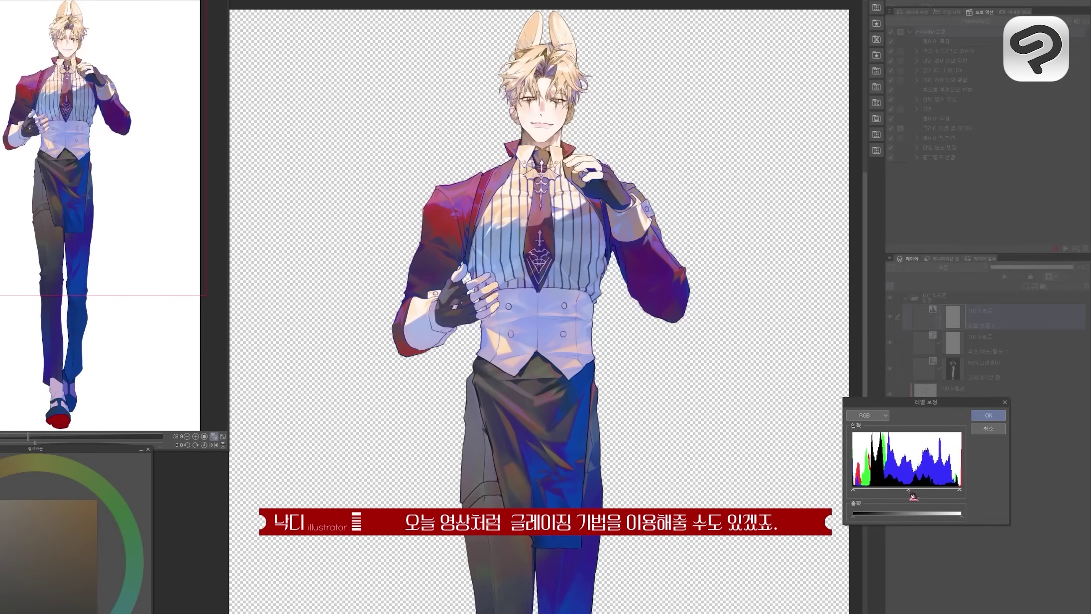
click(984, 430)
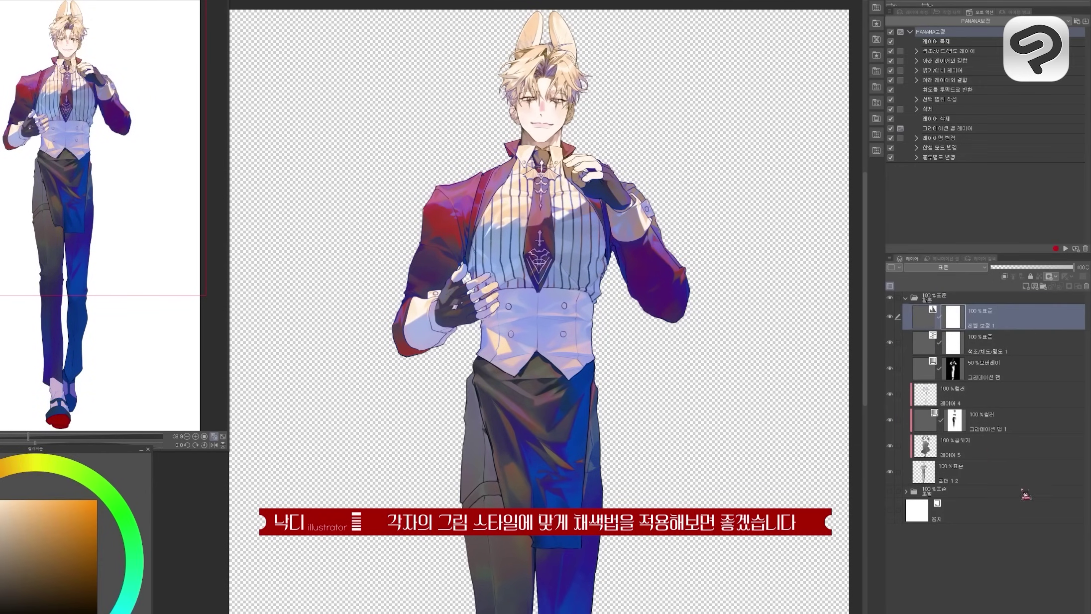
Create a merged copy of the character above the corrections with the 그림보정법 auto actions, and show the white paper layer.
click(976, 21)
click(966, 124)
scroll(568, 98, up, 8)
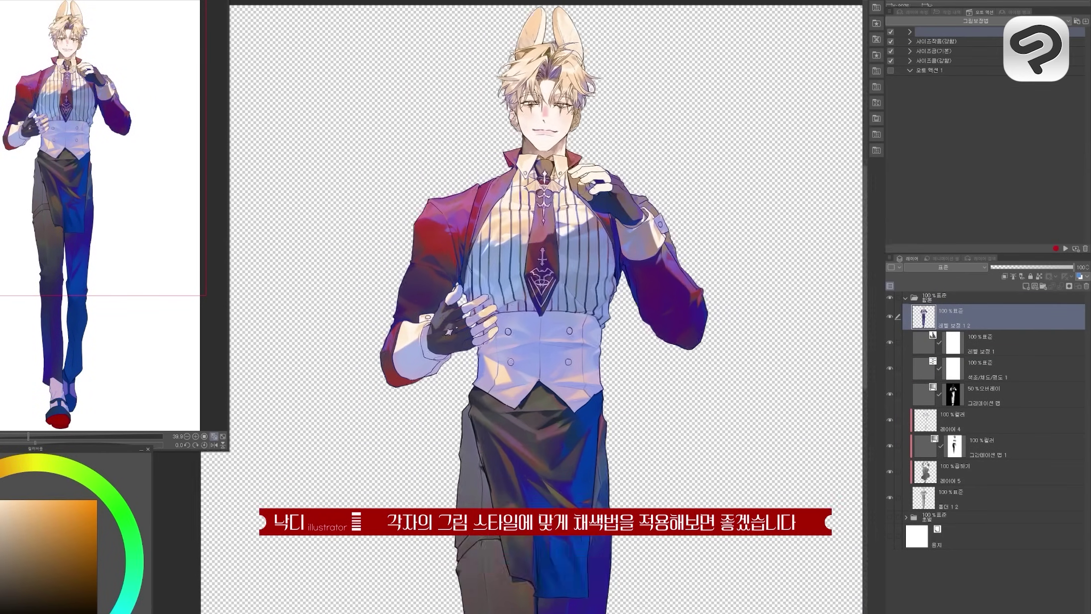
click(889, 536)
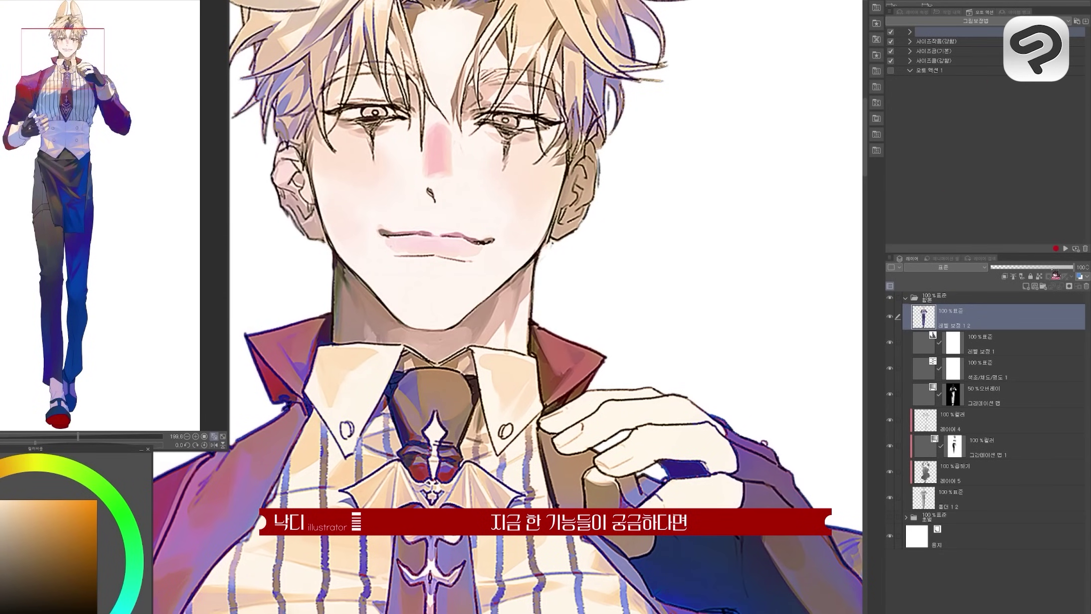
Duplicate the merged copy at 72% opacity and run an auto action that adds a glow layer in Add mode above it.
click(976, 21)
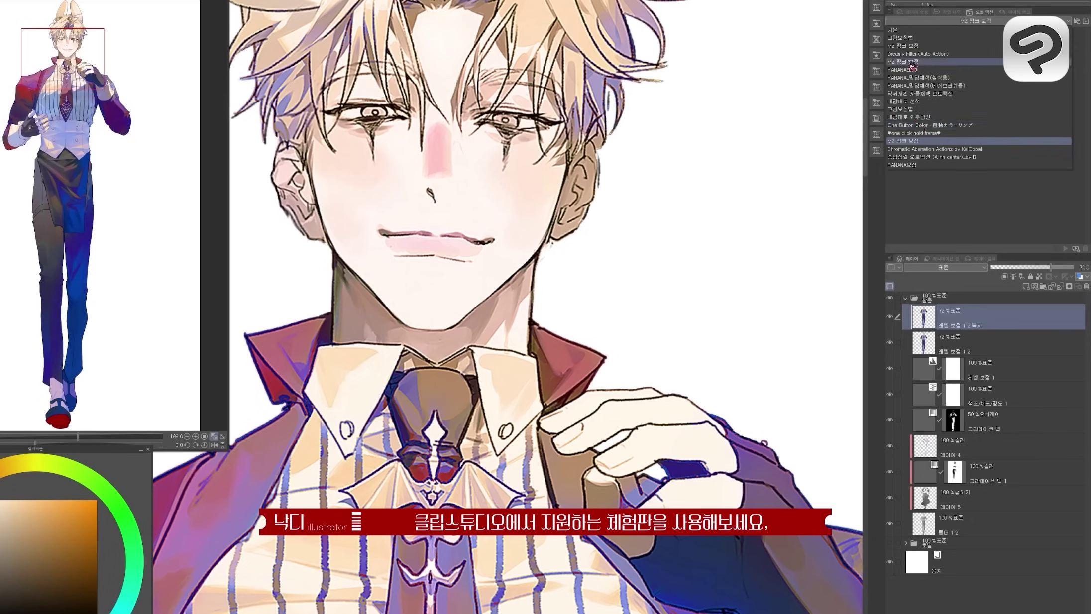
click(911, 62)
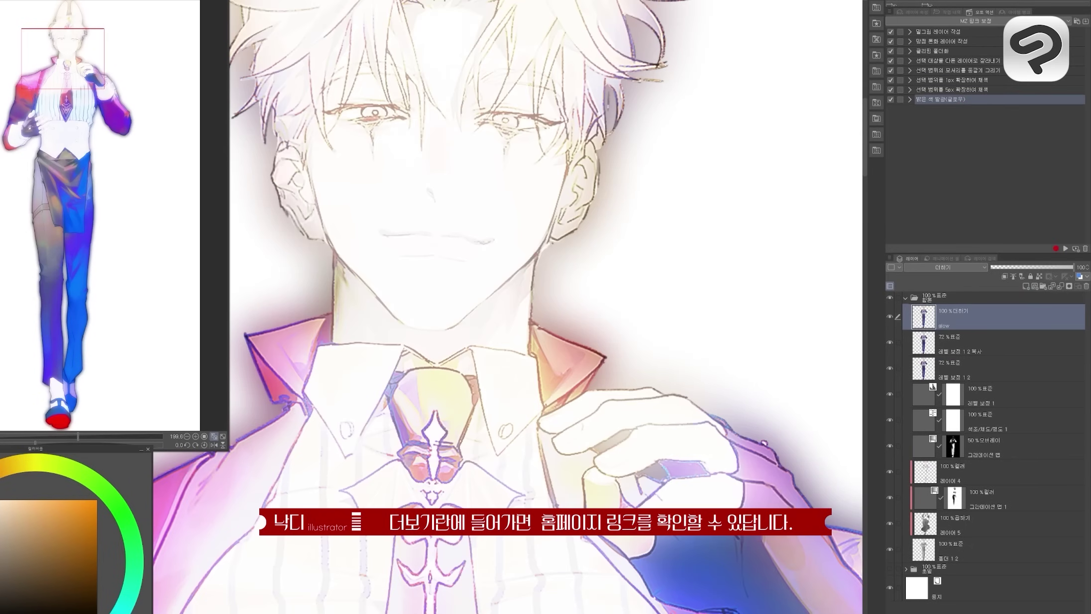
click(976, 21)
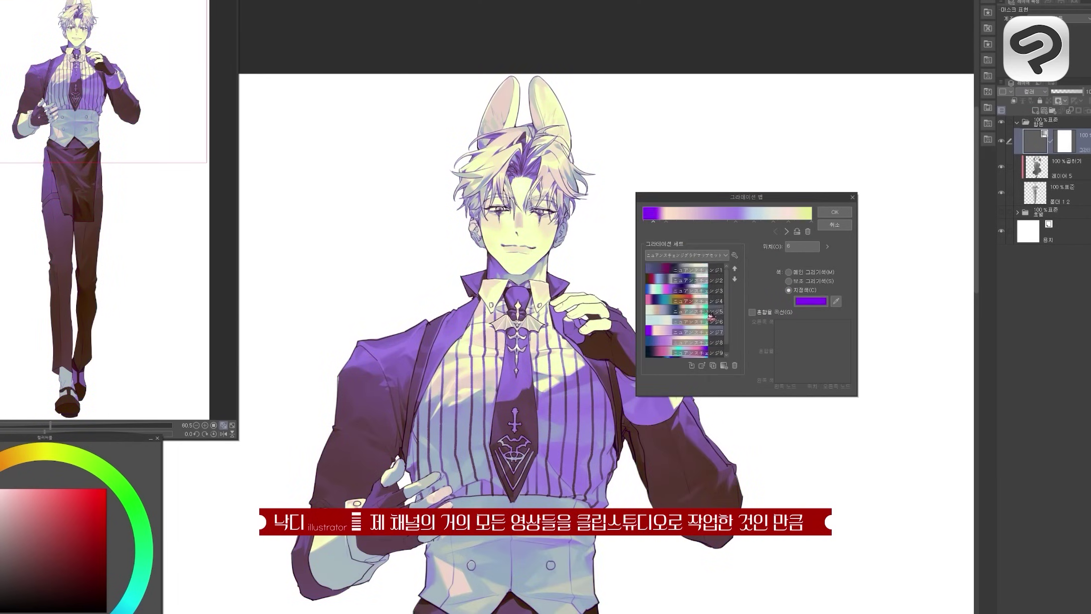
Preview a teal, crimson, lavender and yellow-green preset from another gradient set on the character's gradient map.
click(707, 323)
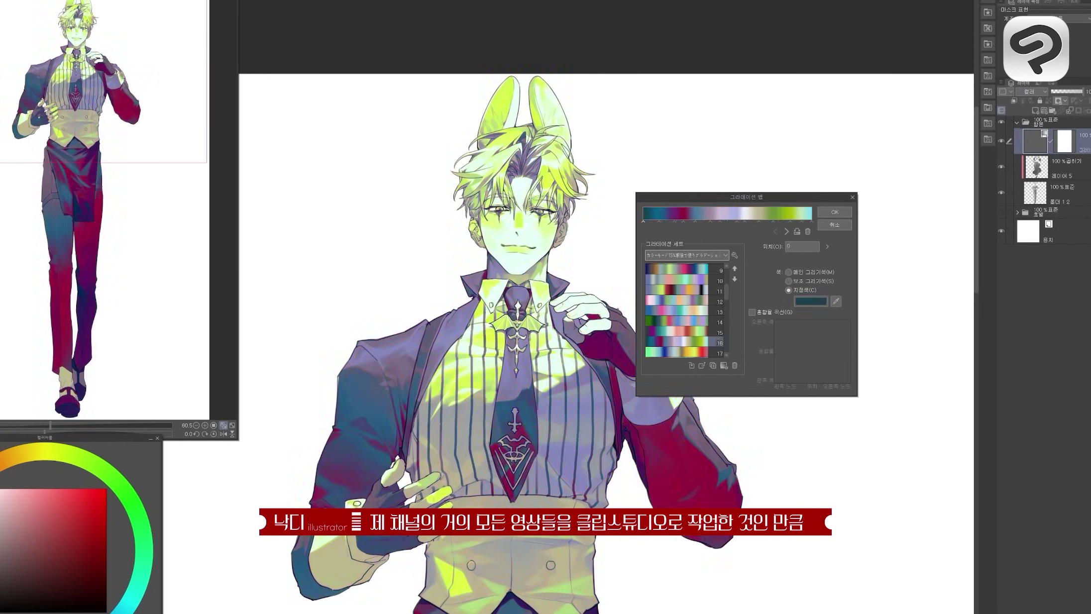